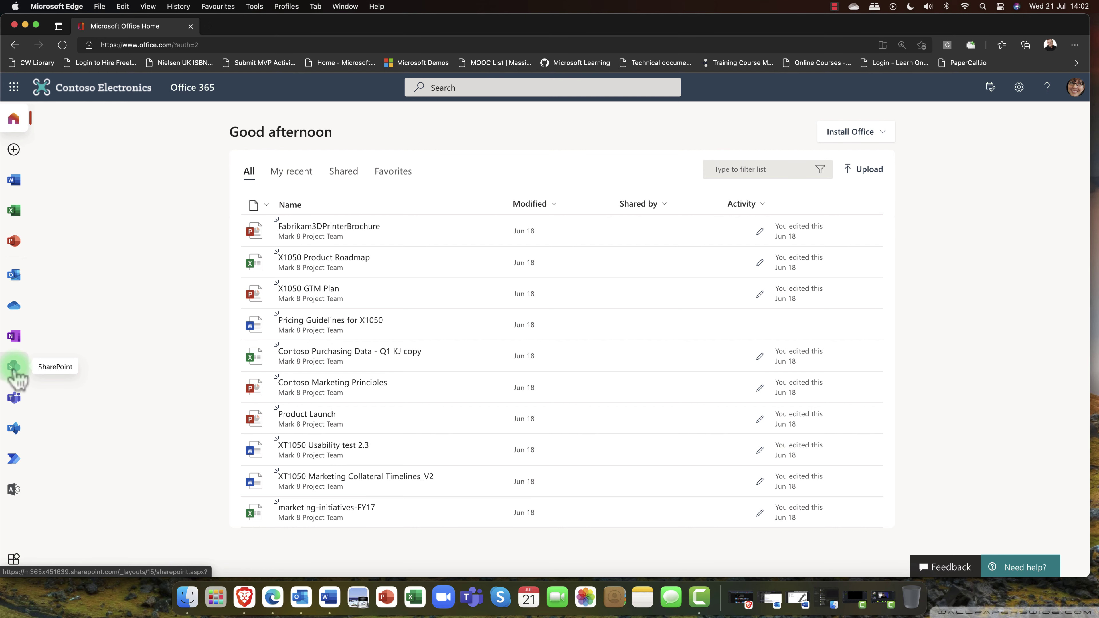
Step: Open the Microsoft 365 admin center, list all admin centers and go to the SharePoint admin center
{"action": "left_click", "coordinate": [13, 490]}
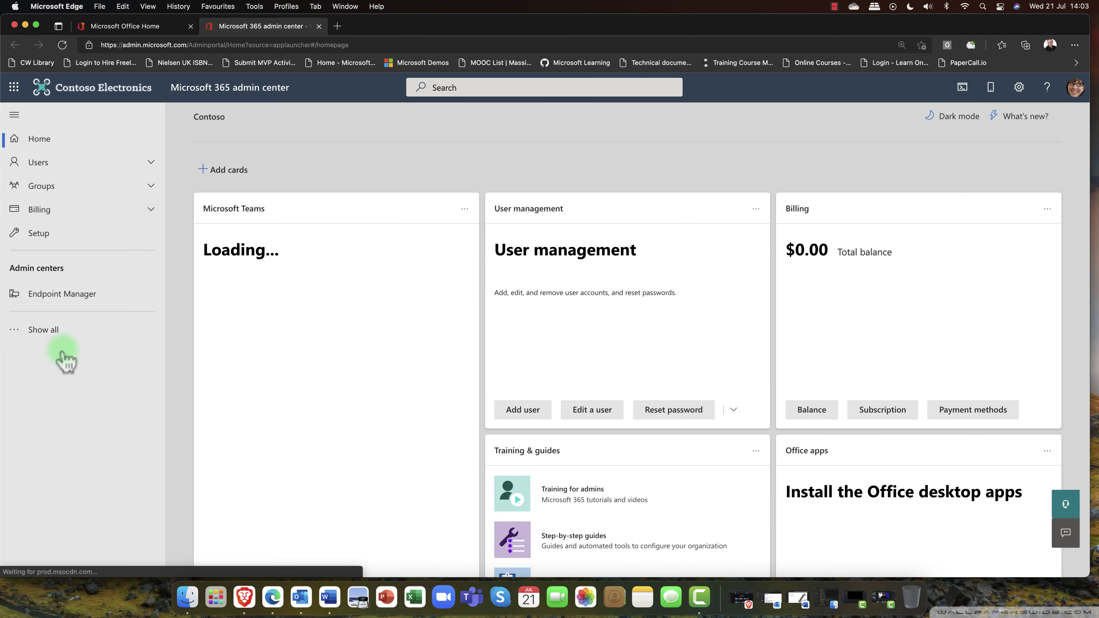
{"action": "left_click", "coordinate": [68, 334]}
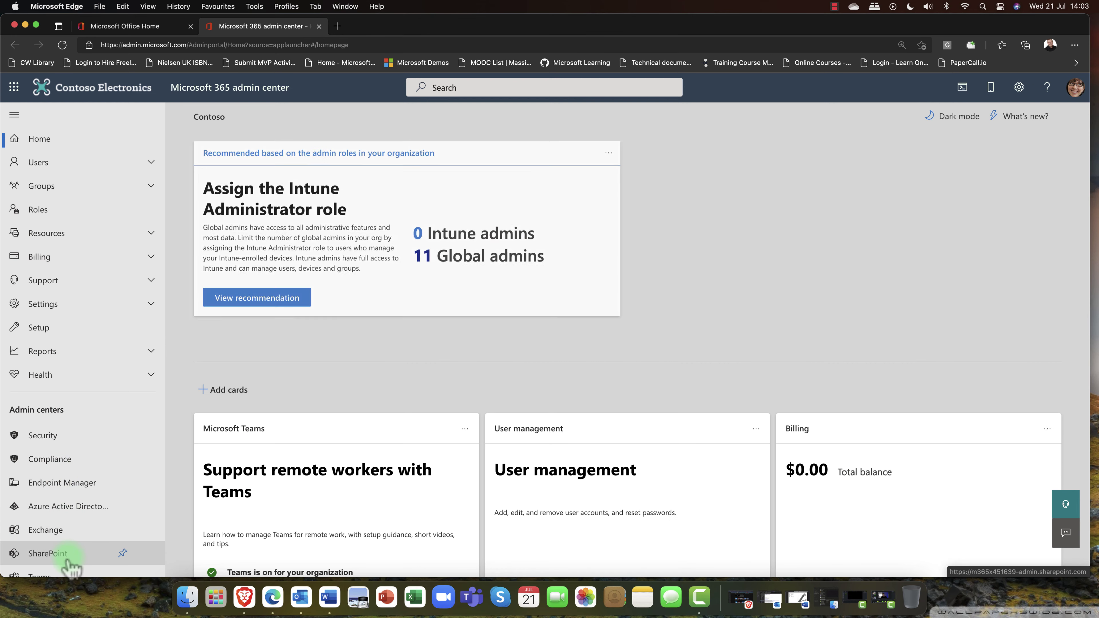
{"action": "left_click", "coordinate": [47, 553]}
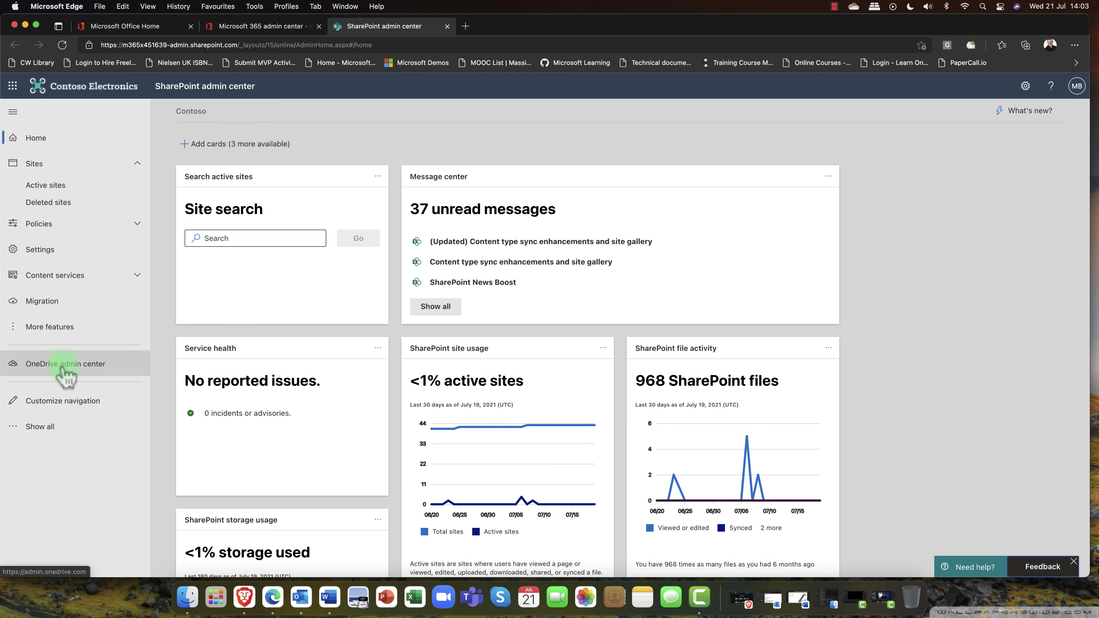
Step: Look at the OneDrive admin center from SharePoint administration, and close it to return
{"action": "left_click", "coordinate": [48, 366]}
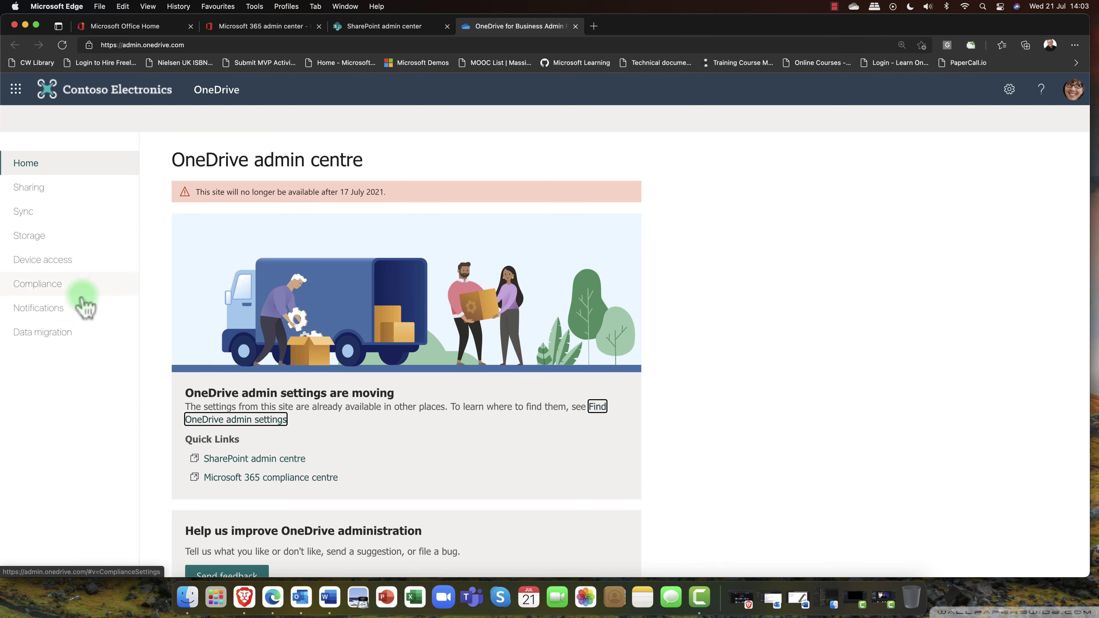
{"action": "left_click", "coordinate": [575, 26]}
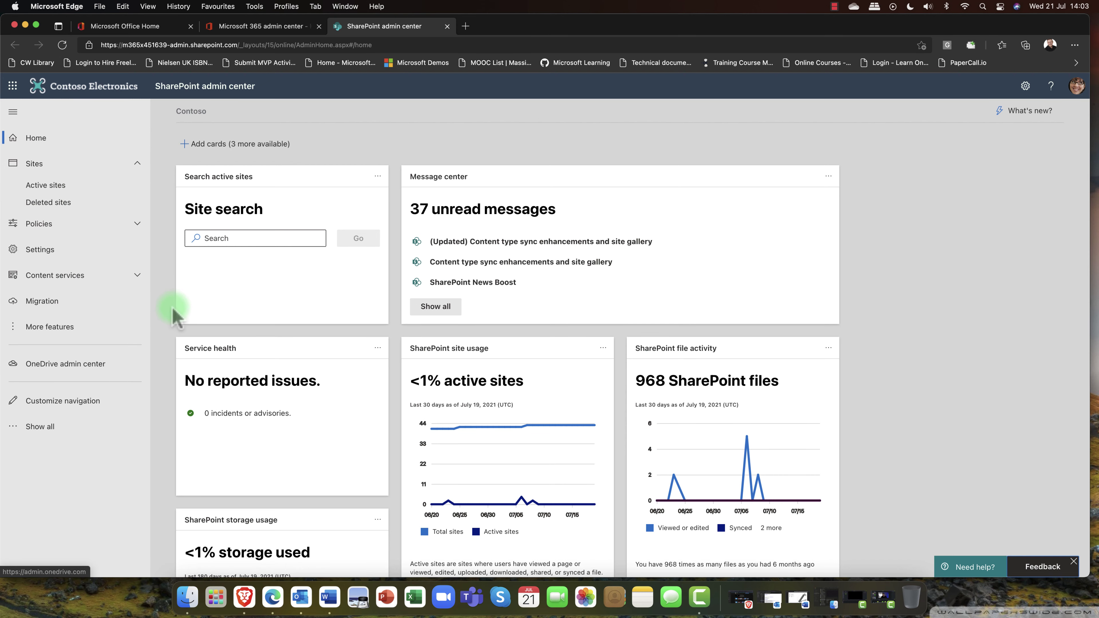
Step: Expand the full navigation list and look through the report cards on the SharePoint admin home page
{"action": "left_click", "coordinate": [40, 433]}
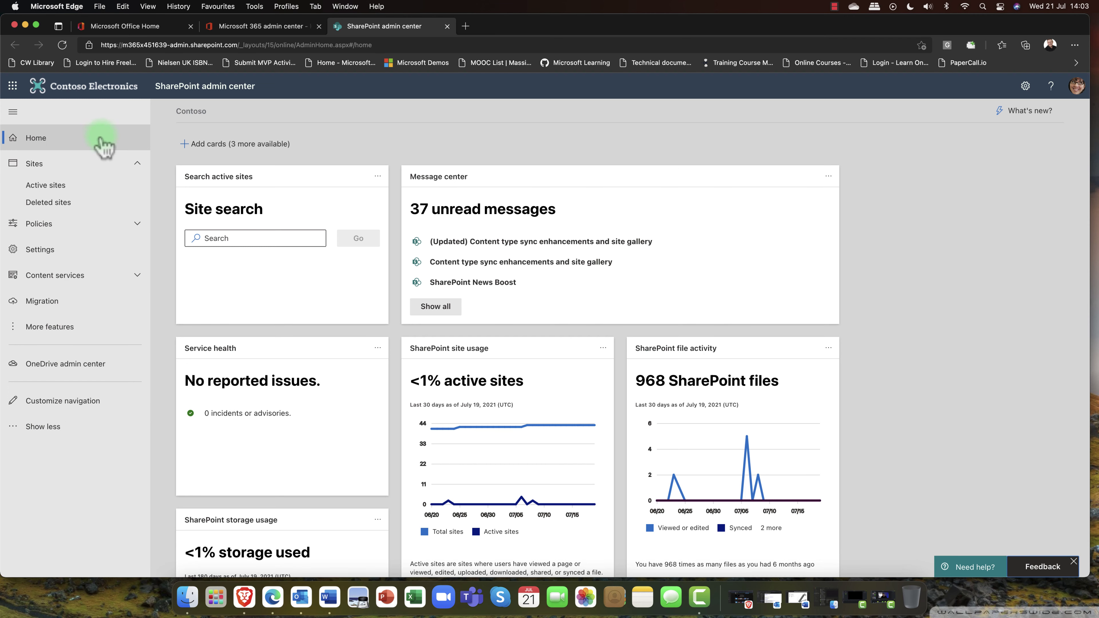
{"action": "left_click", "coordinate": [101, 126]}
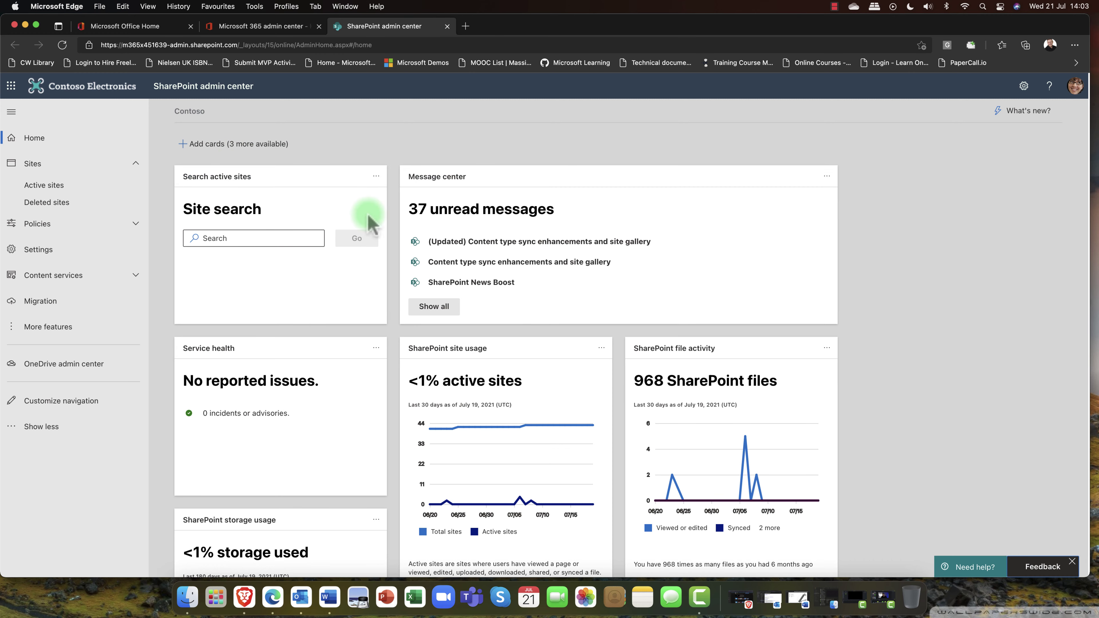
{"action": "scroll", "coordinate": [485, 223], "scroll_direction": "down", "scroll_amount": 3}
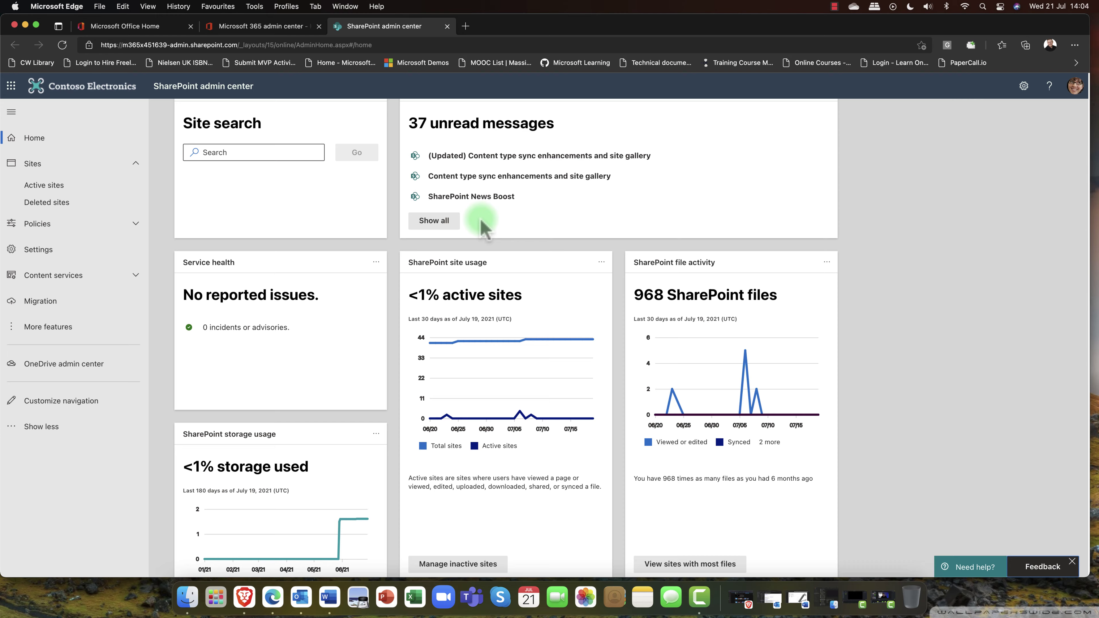
{"action": "scroll", "coordinate": [484, 227], "scroll_direction": "down", "scroll_amount": 5}
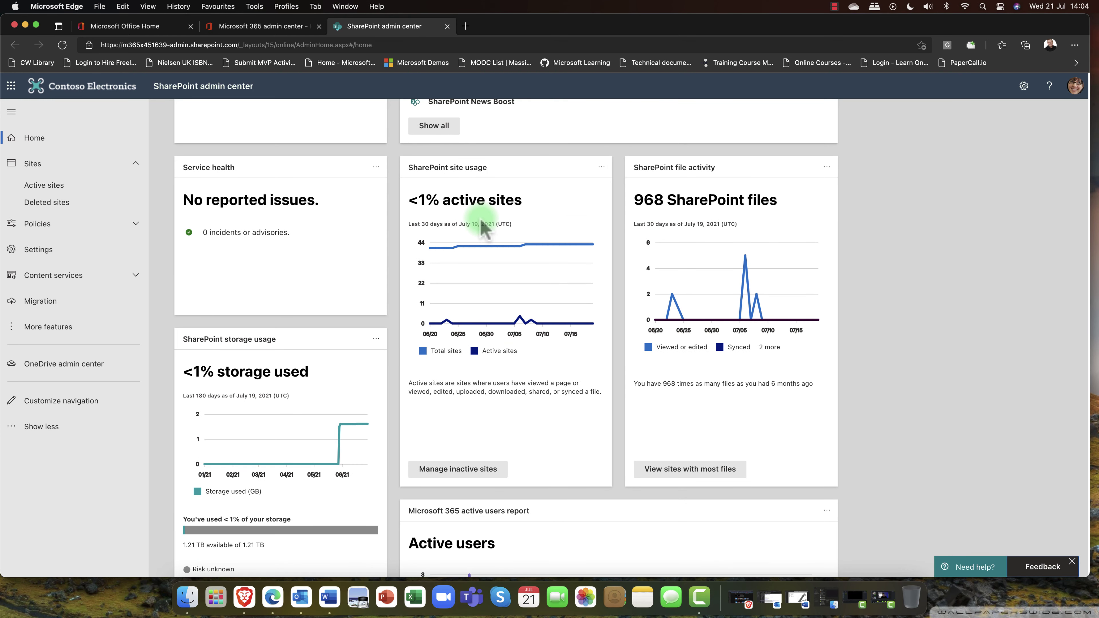
{"action": "scroll", "coordinate": [484, 227], "scroll_direction": "down", "scroll_amount": 7}
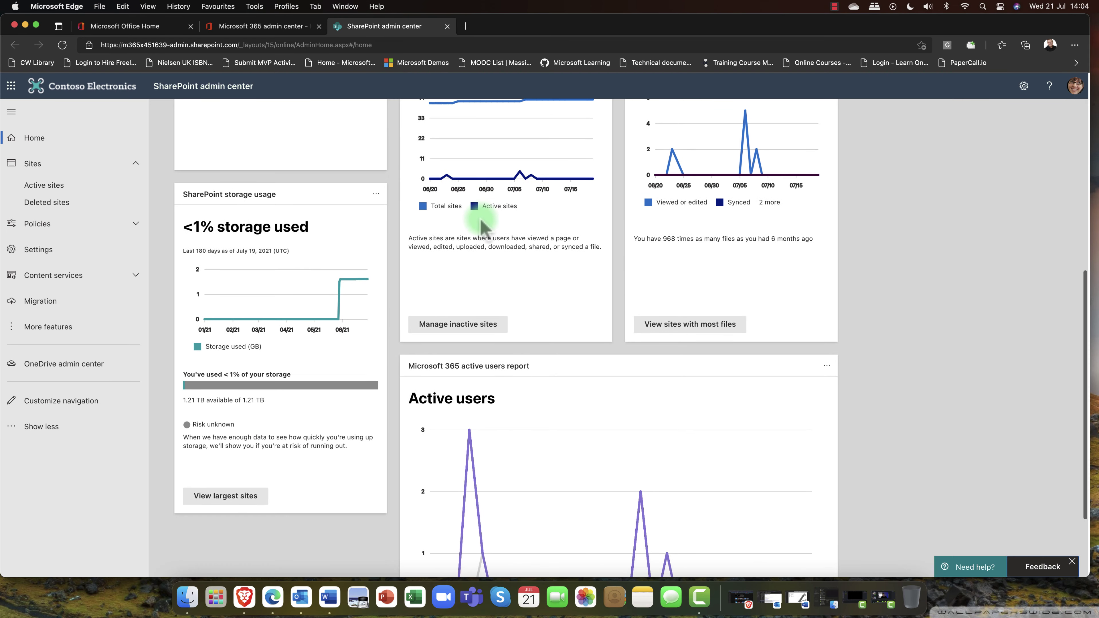
{"action": "scroll", "coordinate": [482, 223], "scroll_direction": "up", "scroll_amount": 5}
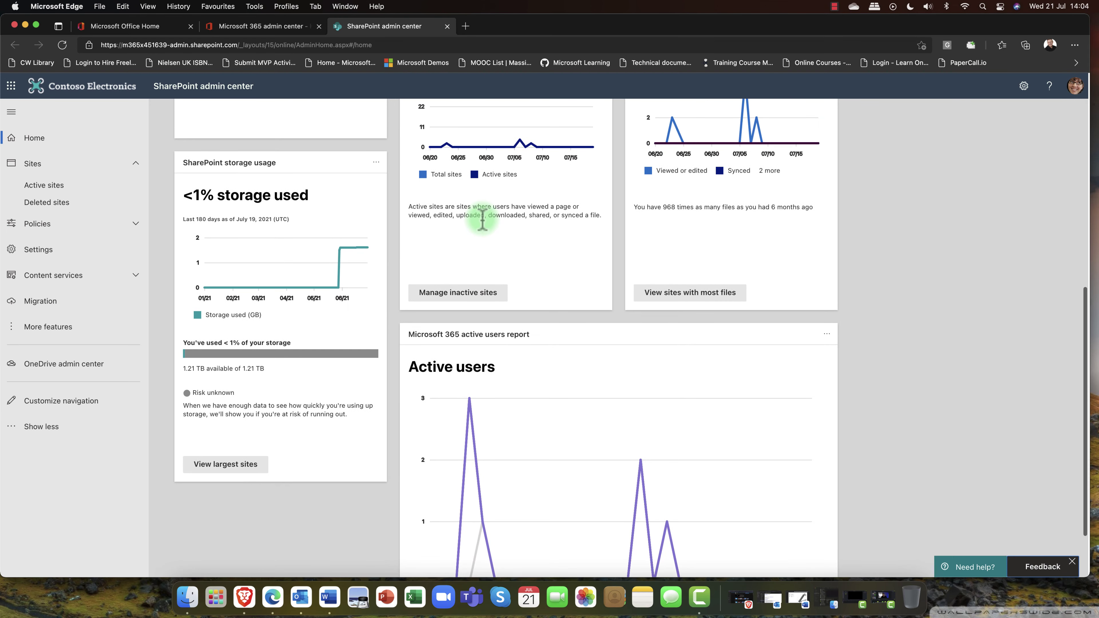
{"action": "scroll", "coordinate": [483, 221], "scroll_direction": "up", "scroll_amount": 6}
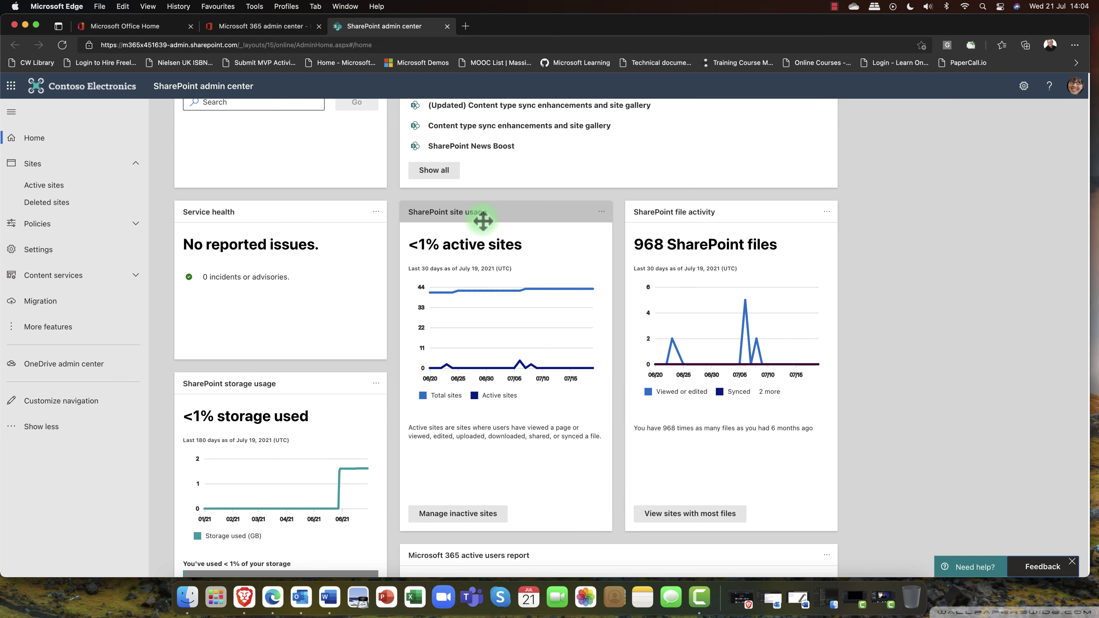
{"action": "scroll", "coordinate": [483, 221], "scroll_direction": "up", "scroll_amount": 3}
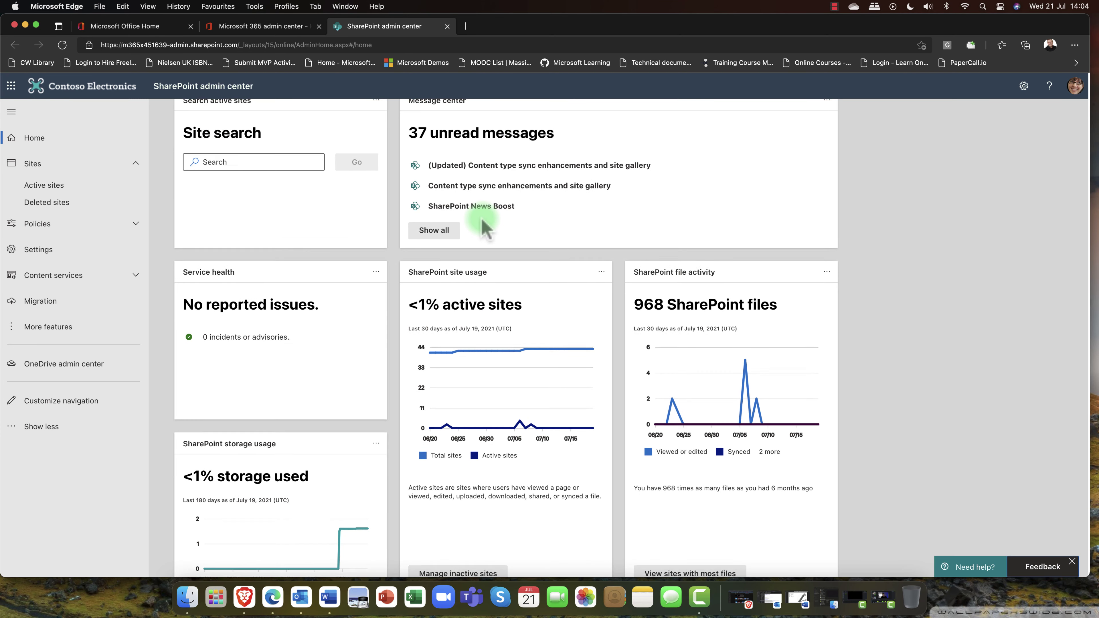
{"action": "scroll", "coordinate": [484, 218], "scroll_direction": "up", "scroll_amount": 3}
{"action": "scroll", "coordinate": [483, 221], "scroll_direction": "up", "scroll_amount": 1}
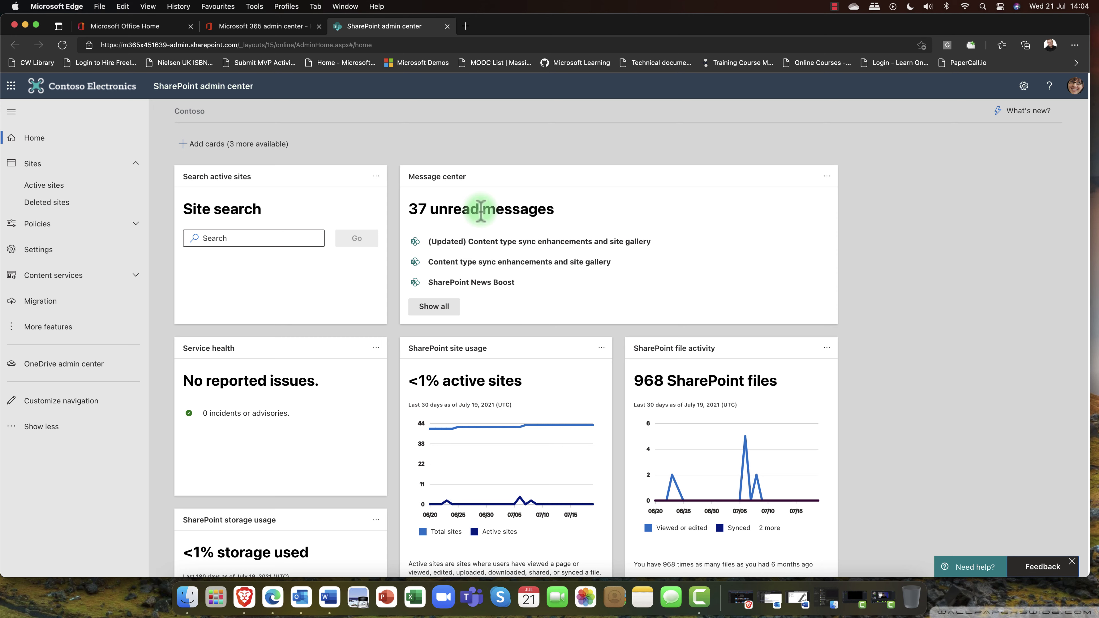
Step: Add the OneDrive file activity card to the SharePoint admin home page
{"action": "left_click", "coordinate": [244, 147]}
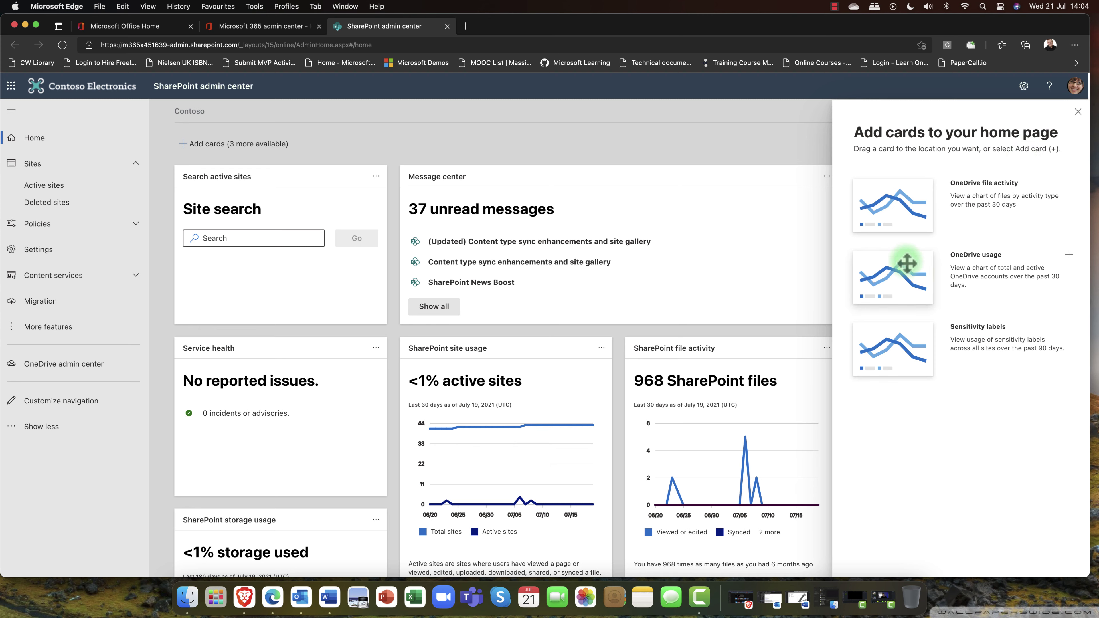
{"action": "left_click_drag", "start_coordinate": [900, 207], "coordinate": [939, 259]}
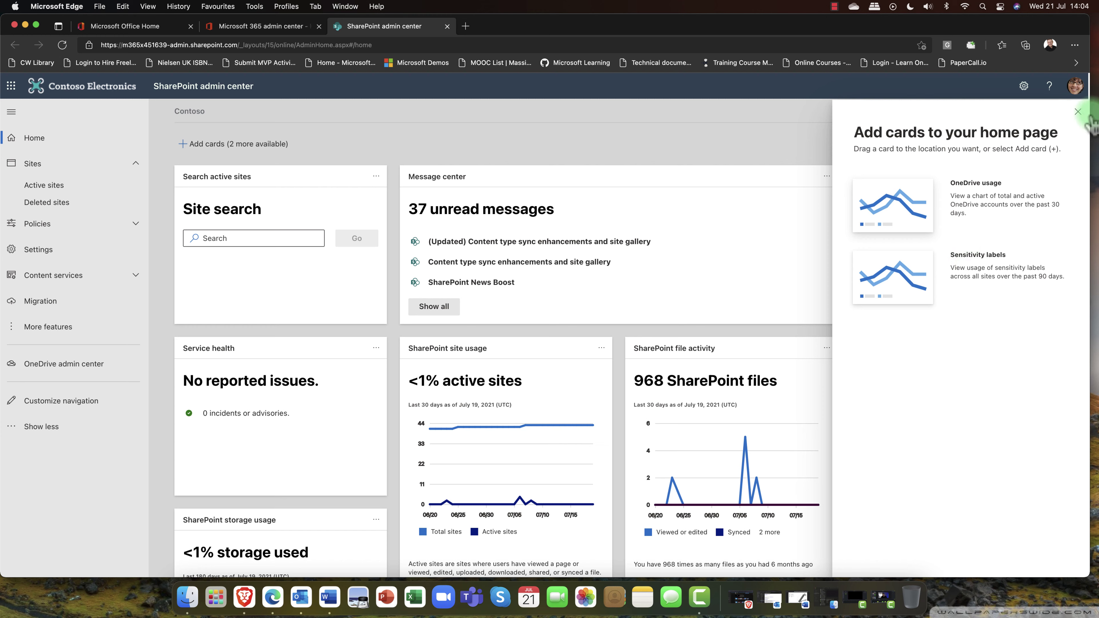
{"action": "left_click", "coordinate": [1078, 112]}
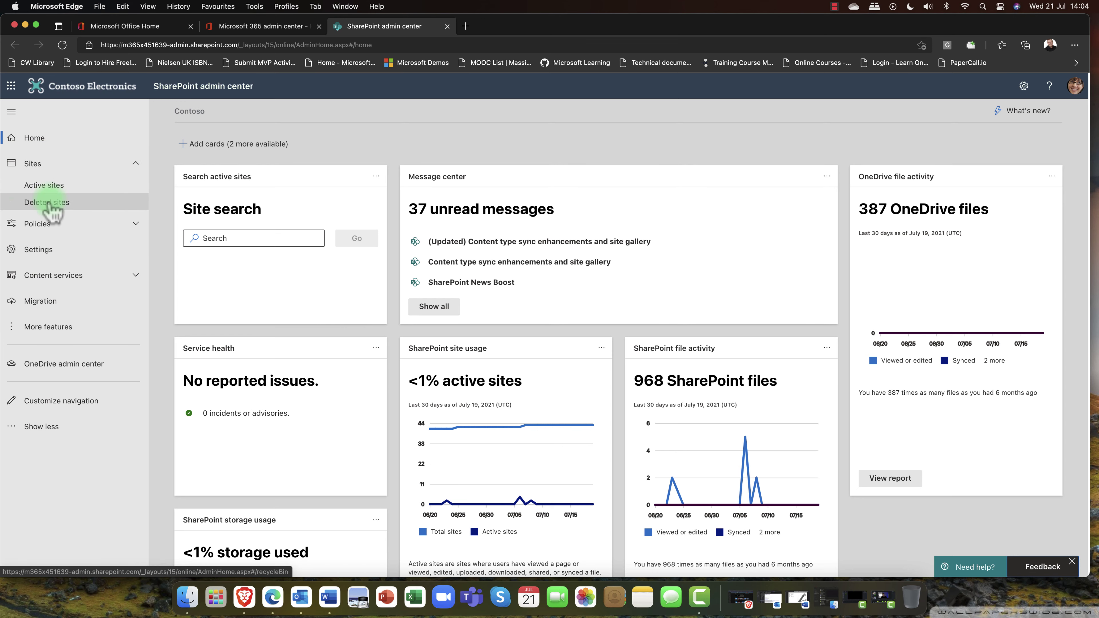
Step: Open the list of active sites and start creating a new communication site there
{"action": "left_click", "coordinate": [49, 186]}
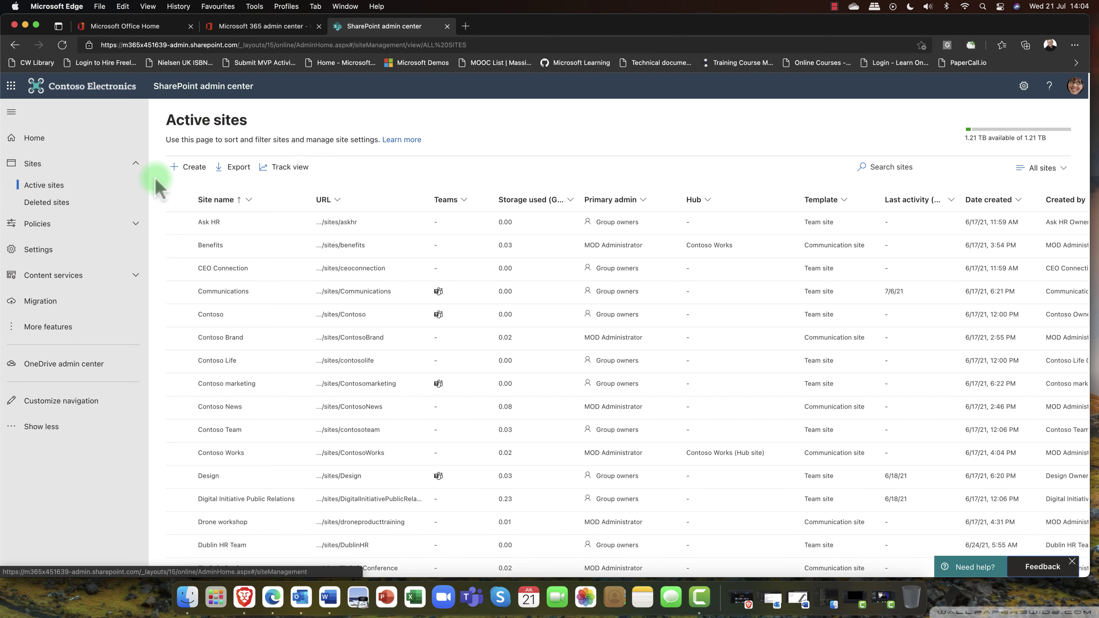
{"action": "scroll", "coordinate": [463, 226], "scroll_direction": "right", "scroll_amount": 1}
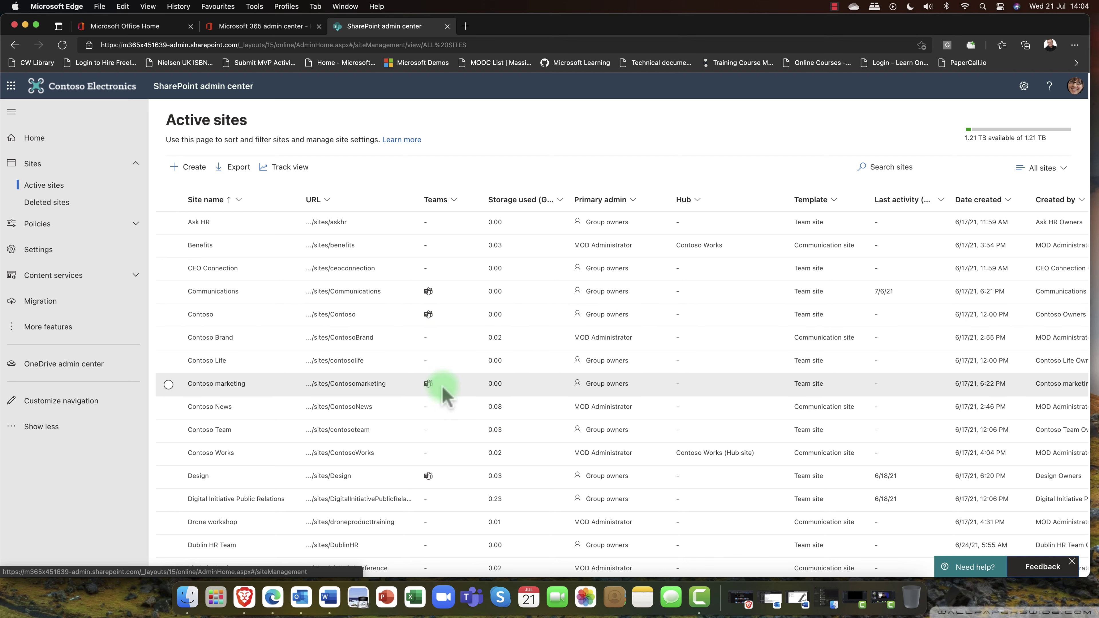
{"action": "left_click", "coordinate": [197, 173]}
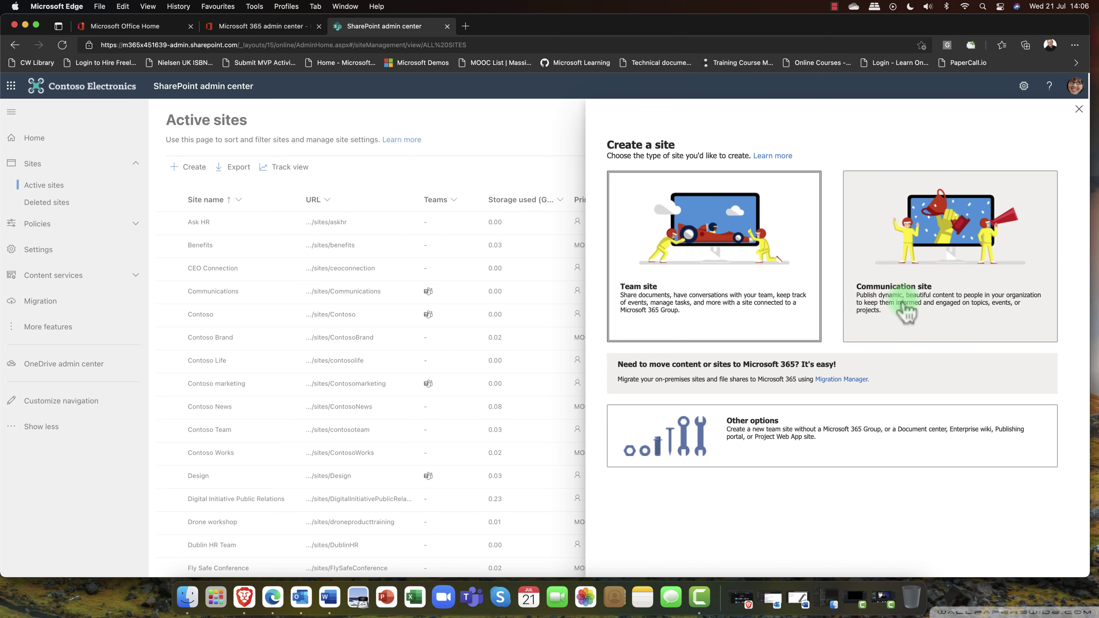
{"action": "left_click", "coordinate": [907, 312]}
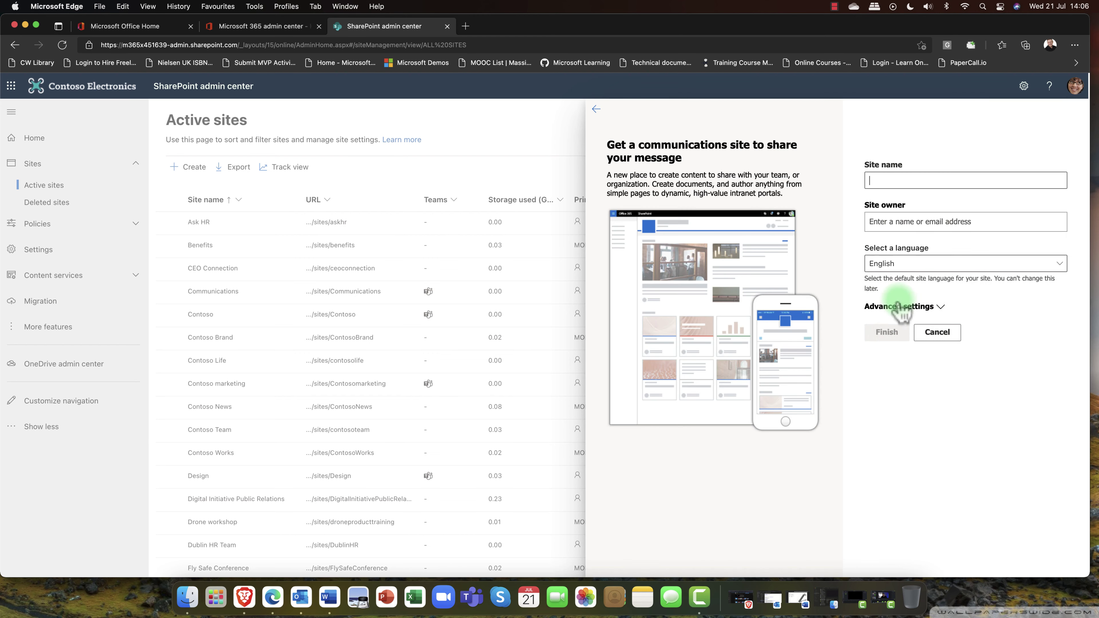
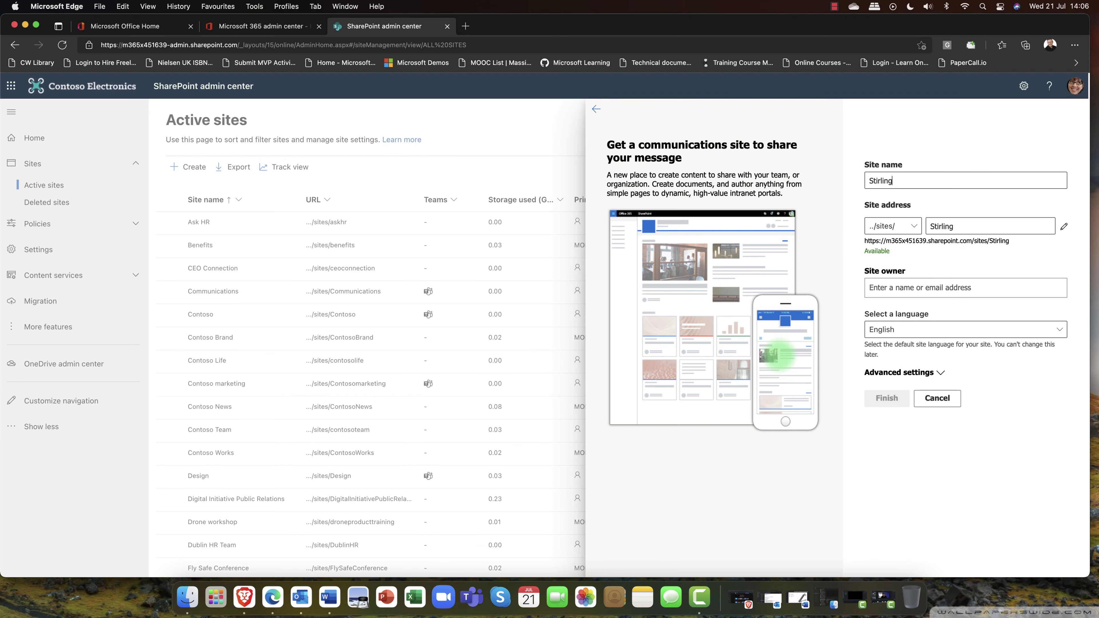
Step: Name the new communication site Stirling Sales Site, with its address under the /sites/ path
{"action": "type", "text": "irling Sale"}
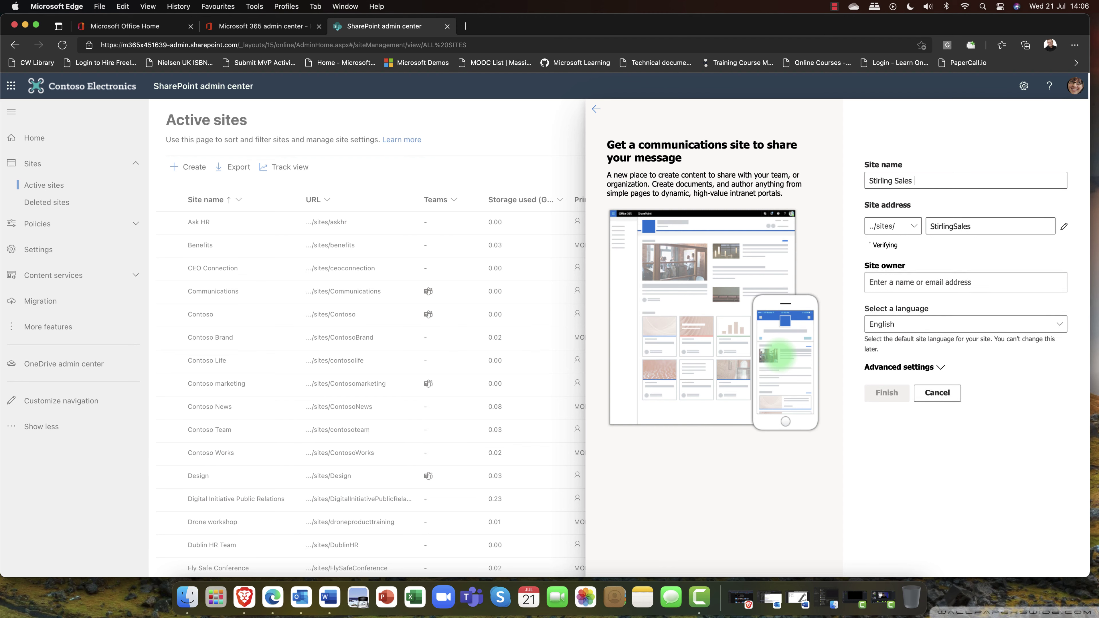
{"action": "type", "text": "s "}
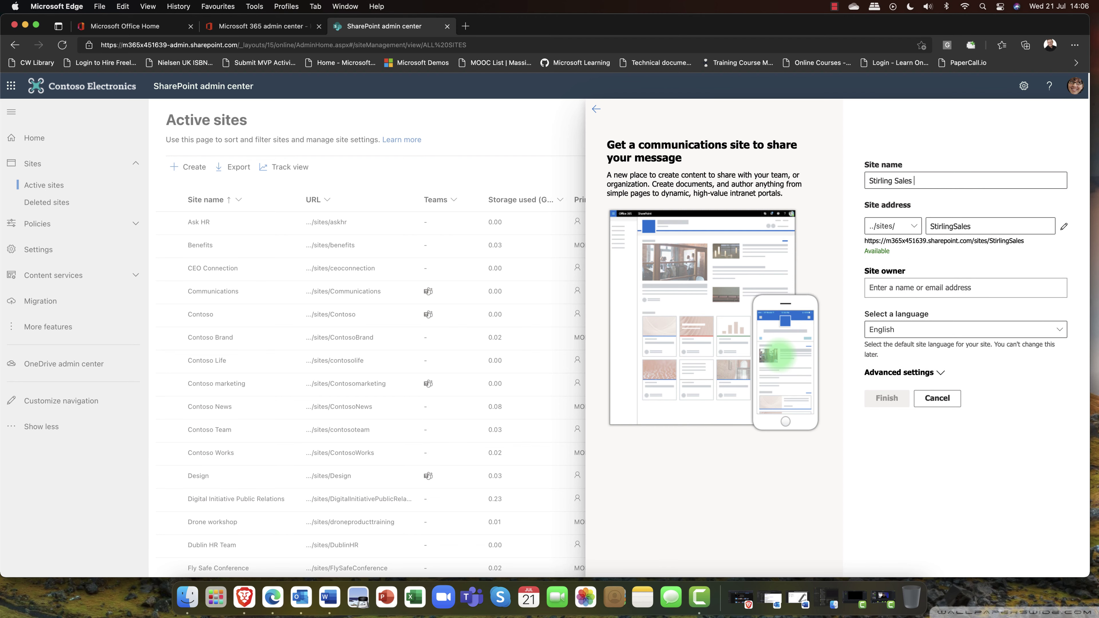
{"action": "type", "text": "Site"}
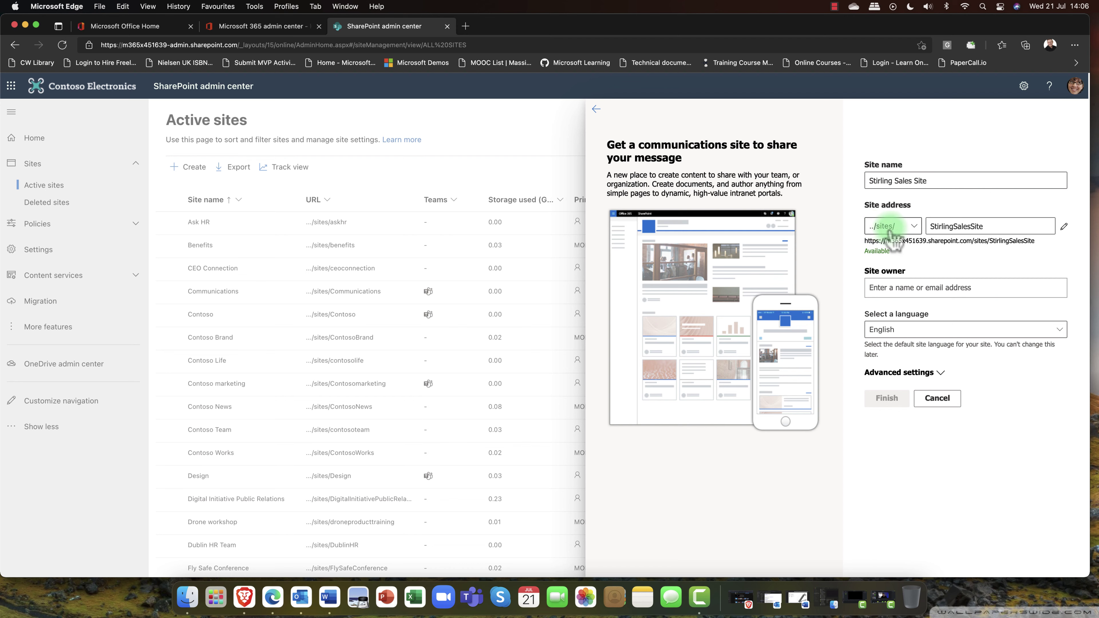
{"action": "left_click", "coordinate": [886, 229]}
{"action": "left_click", "coordinate": [886, 240]}
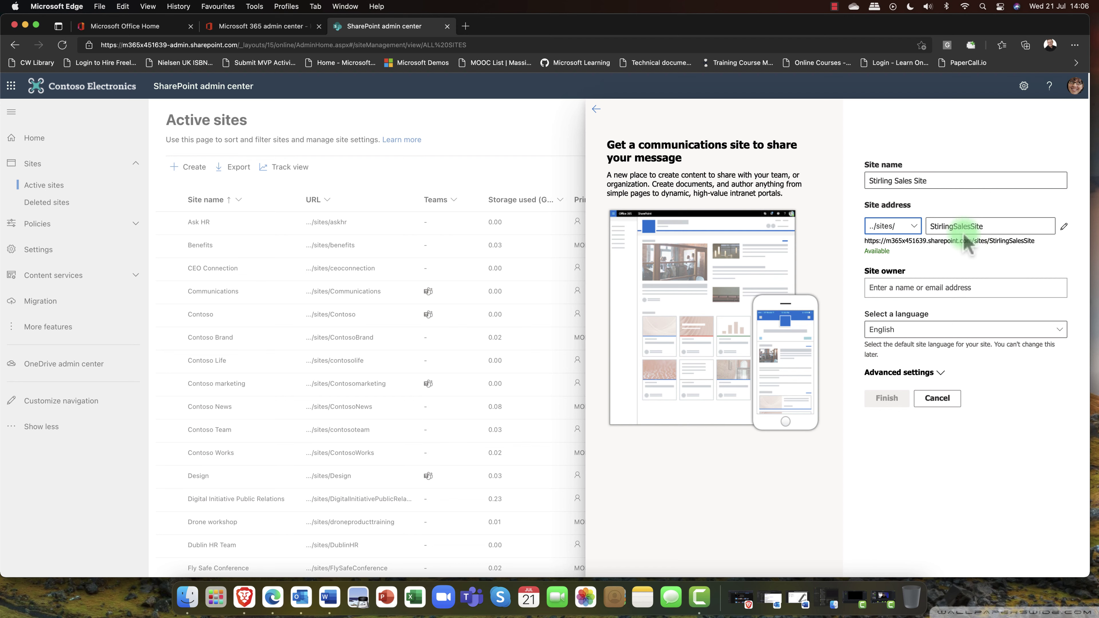
Step: Assign the site owner by name and finish creating the communication site
{"action": "left_click", "coordinate": [953, 288]}
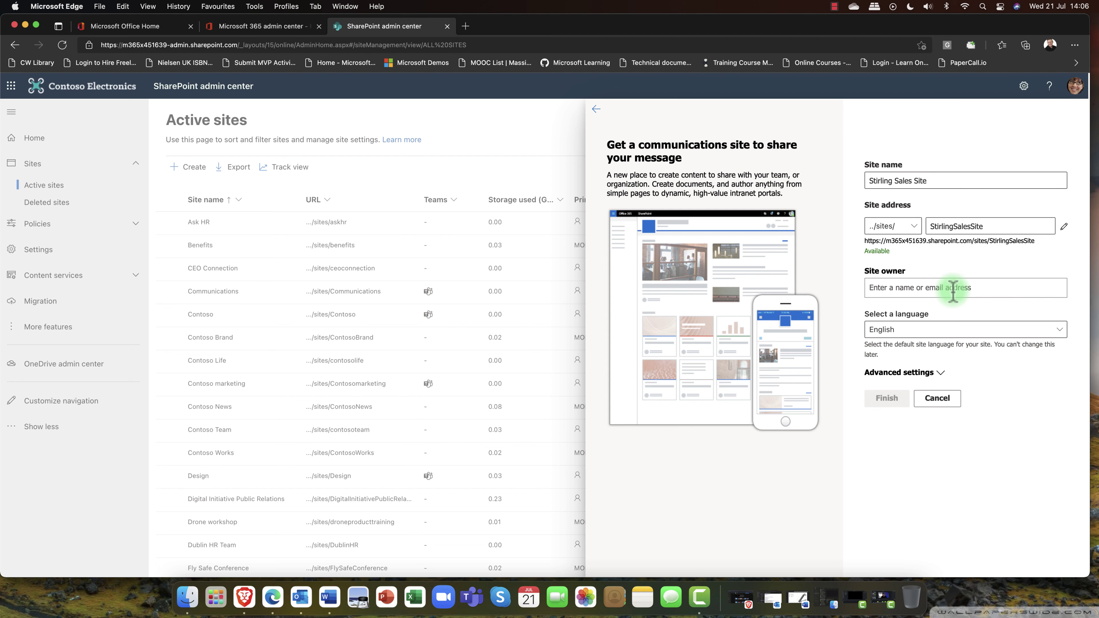
{"action": "type", "text": "megan"}
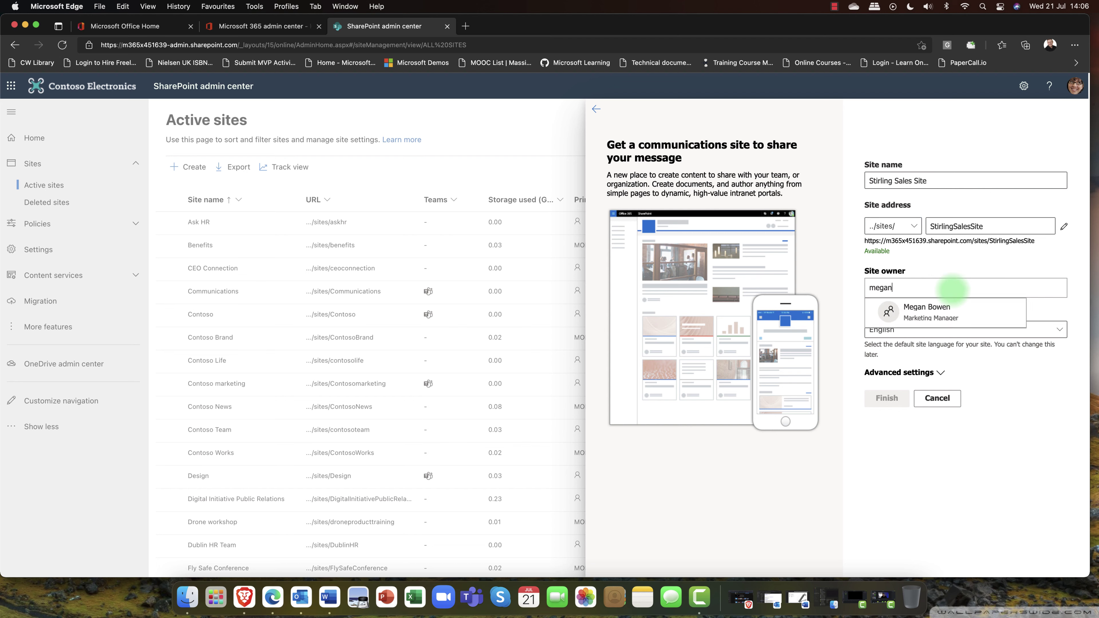
{"action": "left_click", "coordinate": [948, 314]}
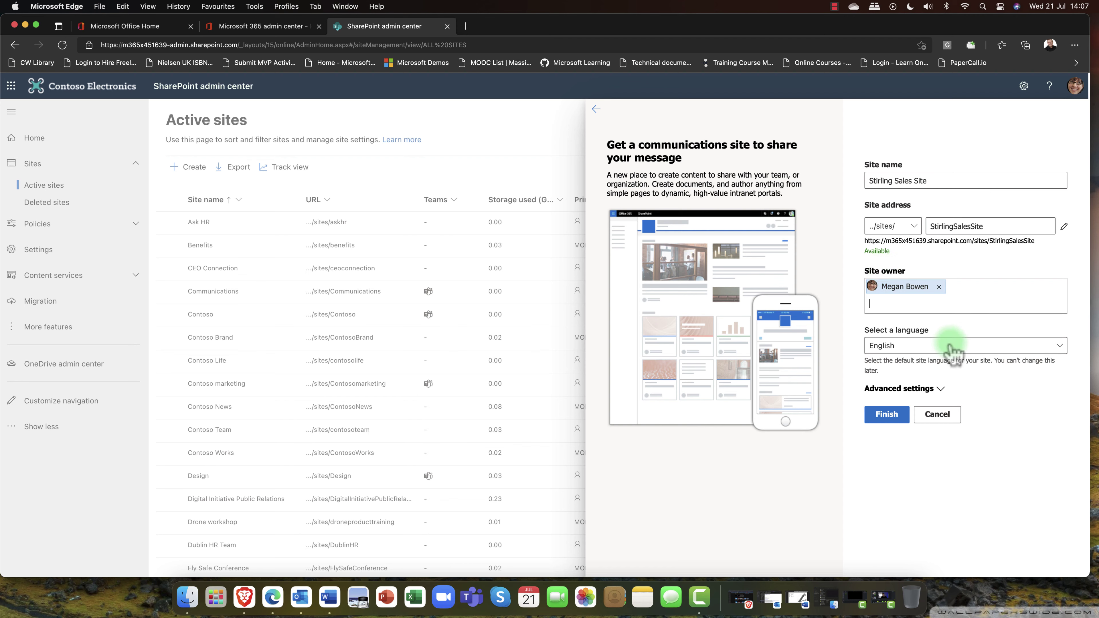
{"action": "left_click", "coordinate": [939, 389]}
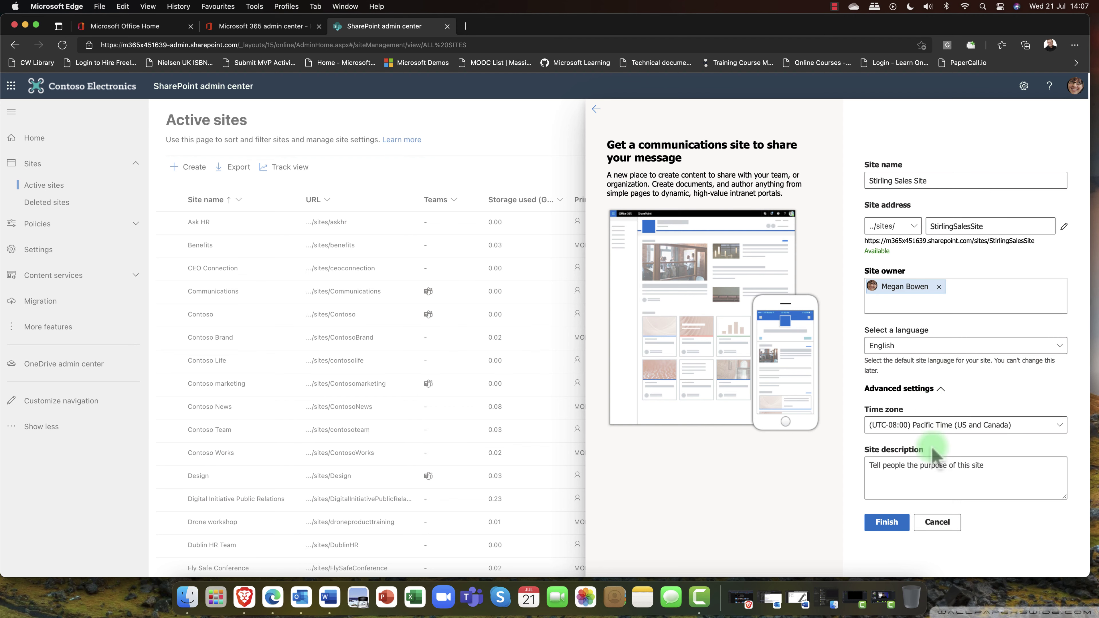
{"action": "left_click", "coordinate": [881, 525]}
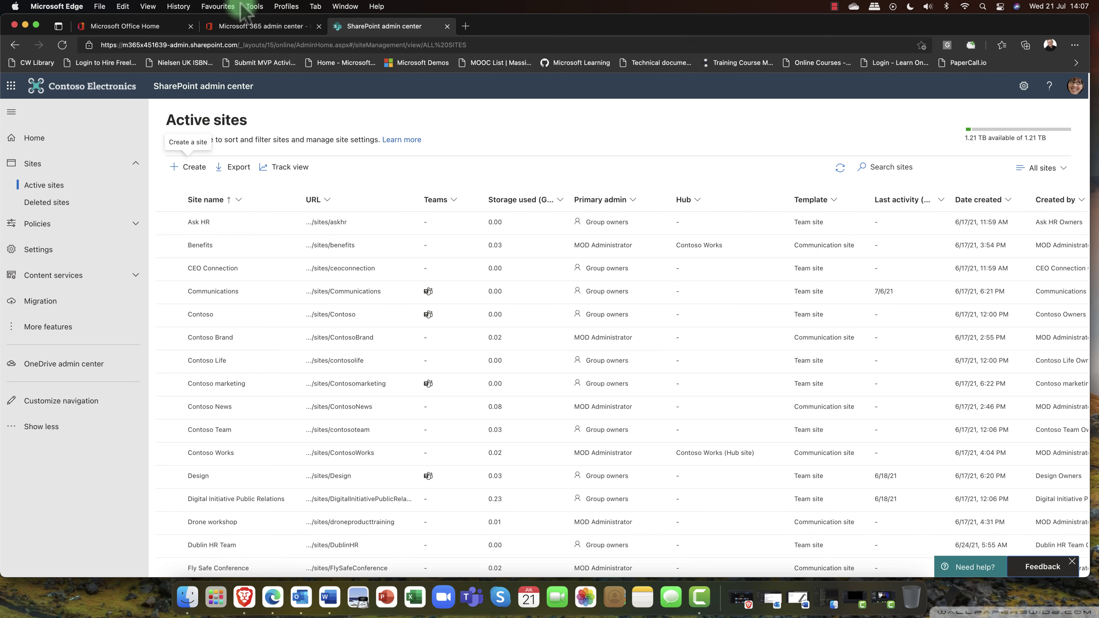
Step: Refresh the active sites list and examine its columns, from Teams connection and storage to sensitivity, along with the available built-in views
{"action": "left_click", "coordinate": [148, 6]}
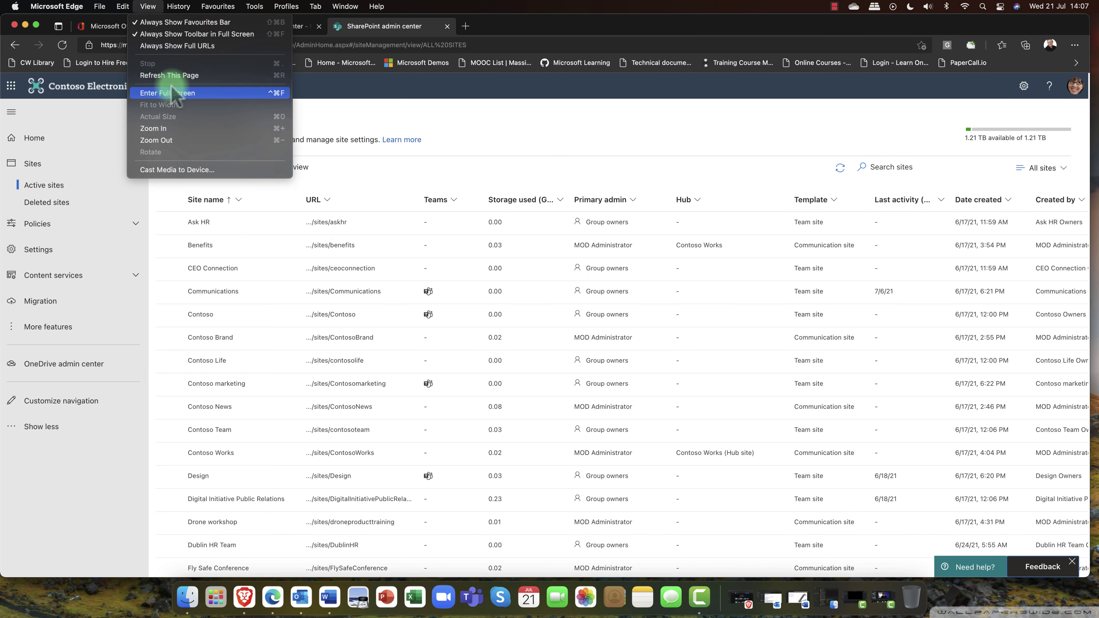
{"action": "left_click", "coordinate": [169, 75]}
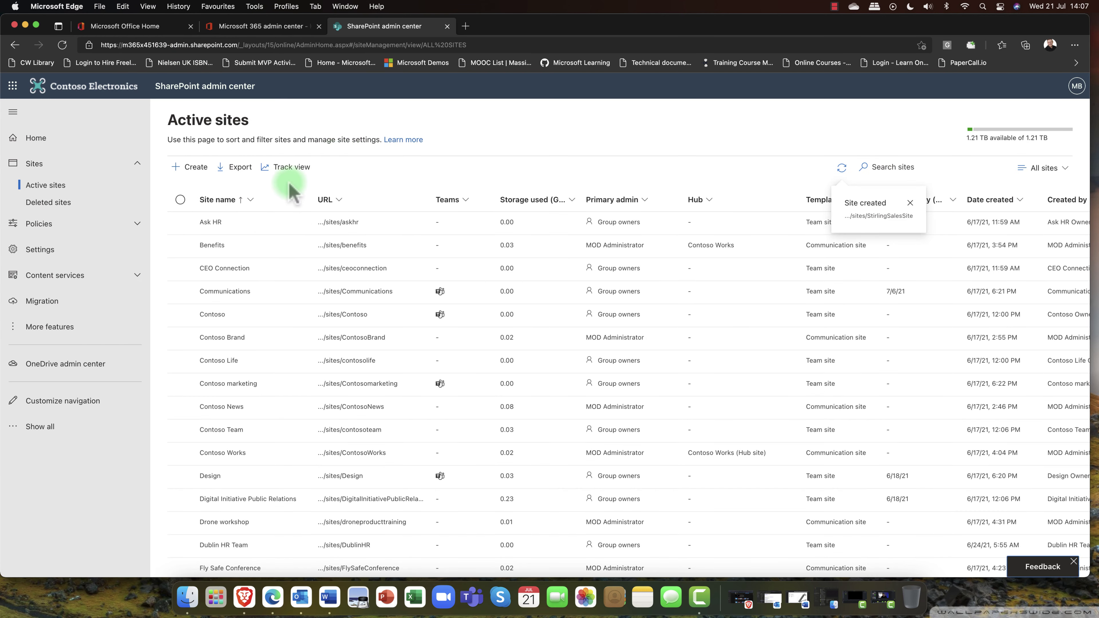
{"action": "scroll", "coordinate": [289, 191], "scroll_direction": "down", "scroll_amount": 4}
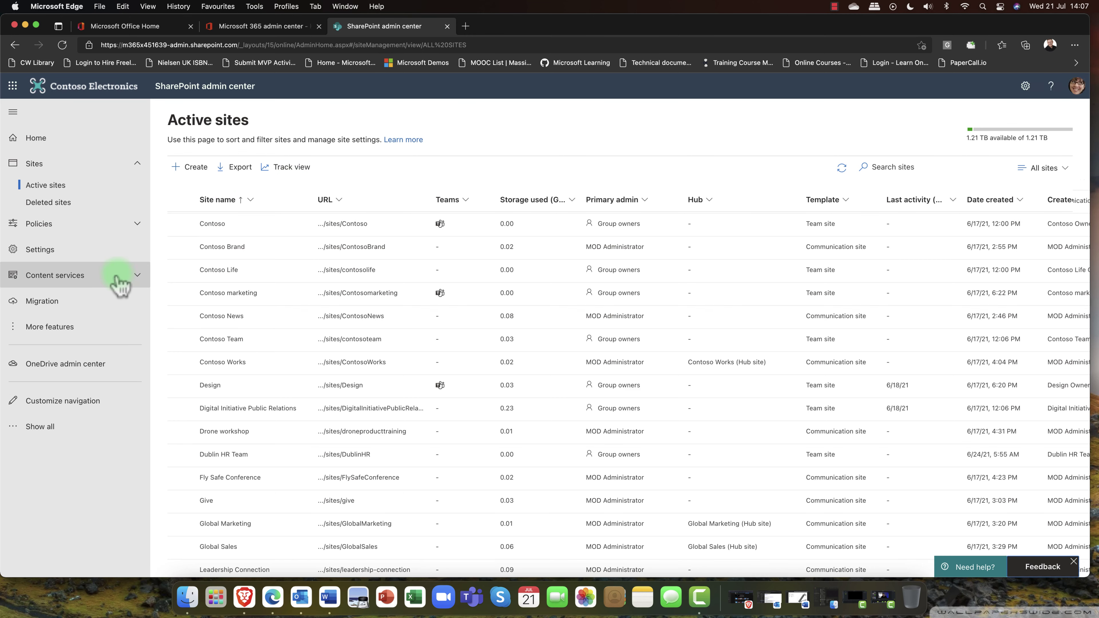
{"action": "scroll", "coordinate": [318, 340], "scroll_direction": "right", "scroll_amount": 1}
{"action": "scroll", "coordinate": [316, 335], "scroll_direction": "right", "scroll_amount": 2}
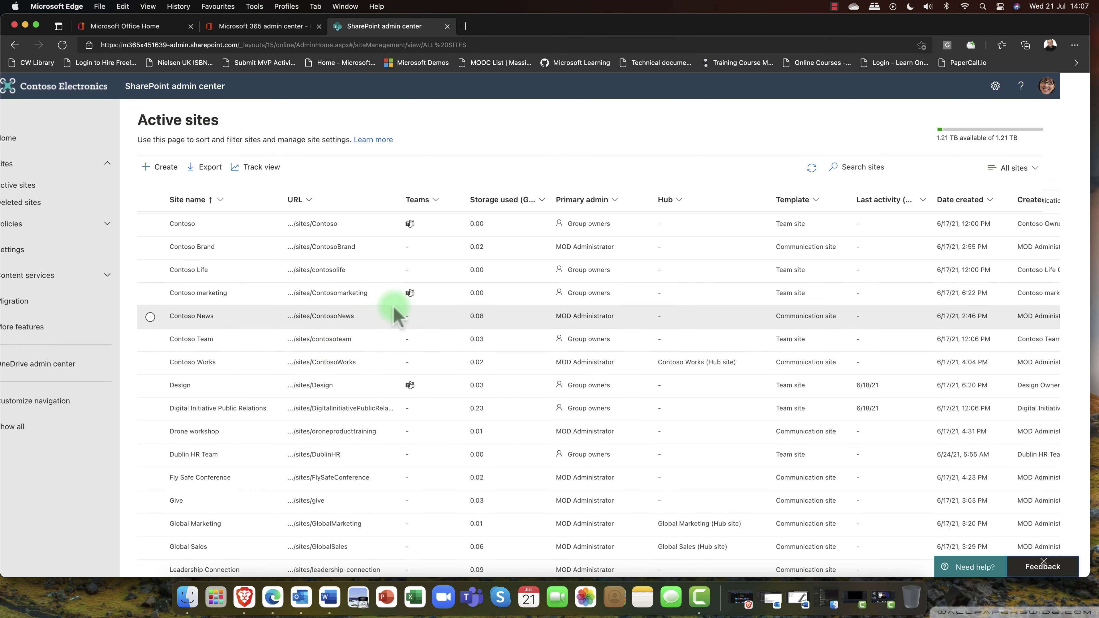
{"action": "mouse_move", "coordinate": [410, 297]}
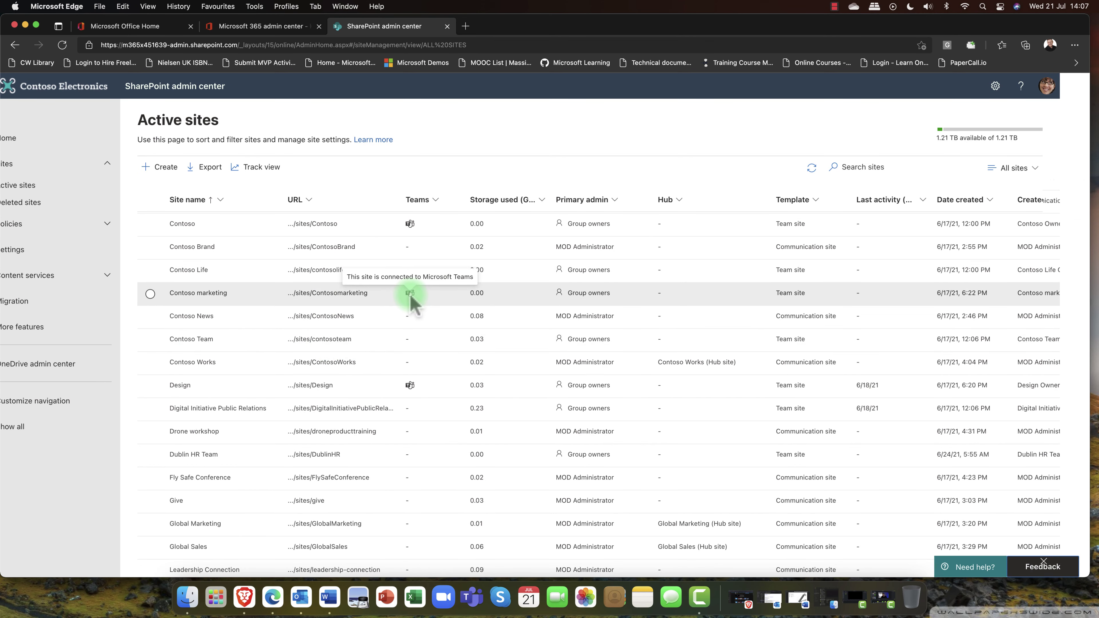
{"action": "scroll", "coordinate": [411, 299], "scroll_direction": "right", "scroll_amount": 1}
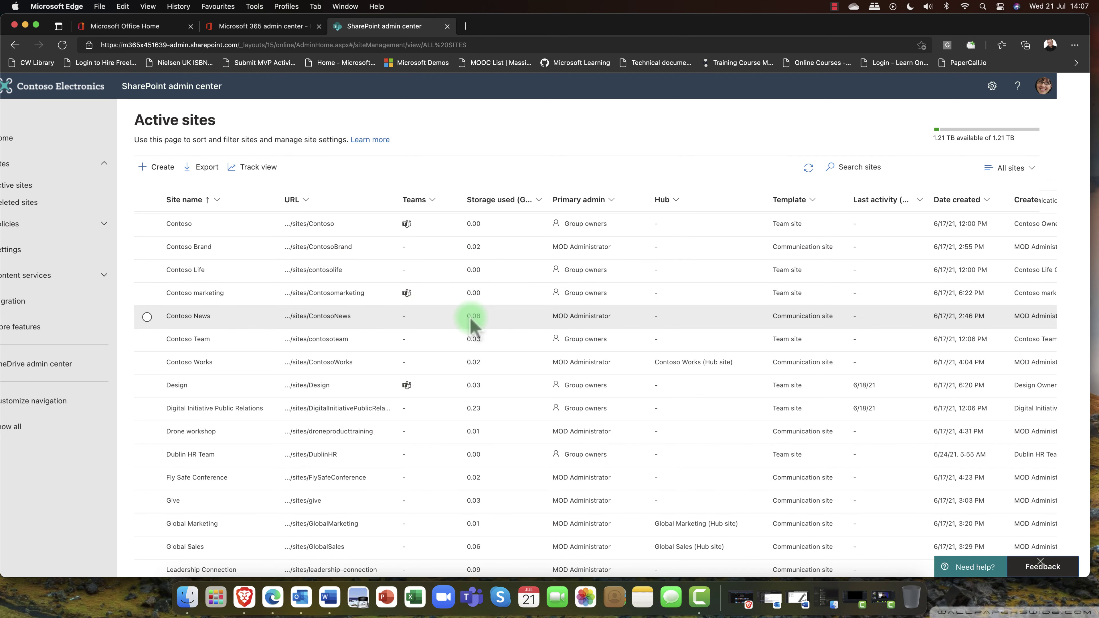
{"action": "scroll", "coordinate": [591, 336], "scroll_direction": "left", "scroll_amount": 1}
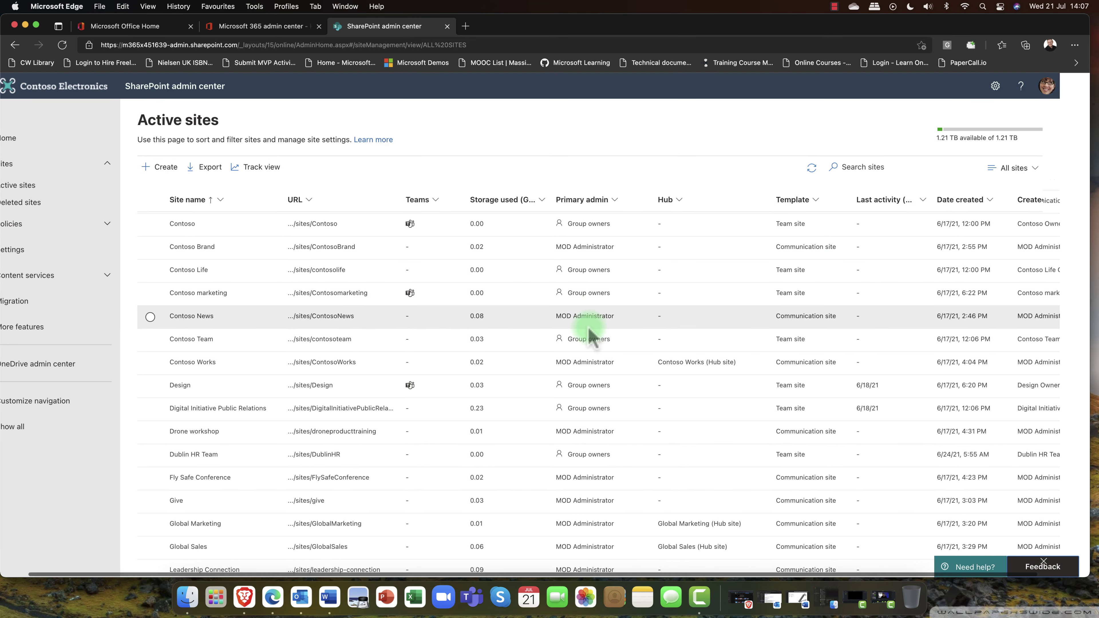
{"action": "scroll", "coordinate": [593, 336], "scroll_direction": "left", "scroll_amount": 1}
{"action": "scroll", "coordinate": [606, 329], "scroll_direction": "right", "scroll_amount": 5}
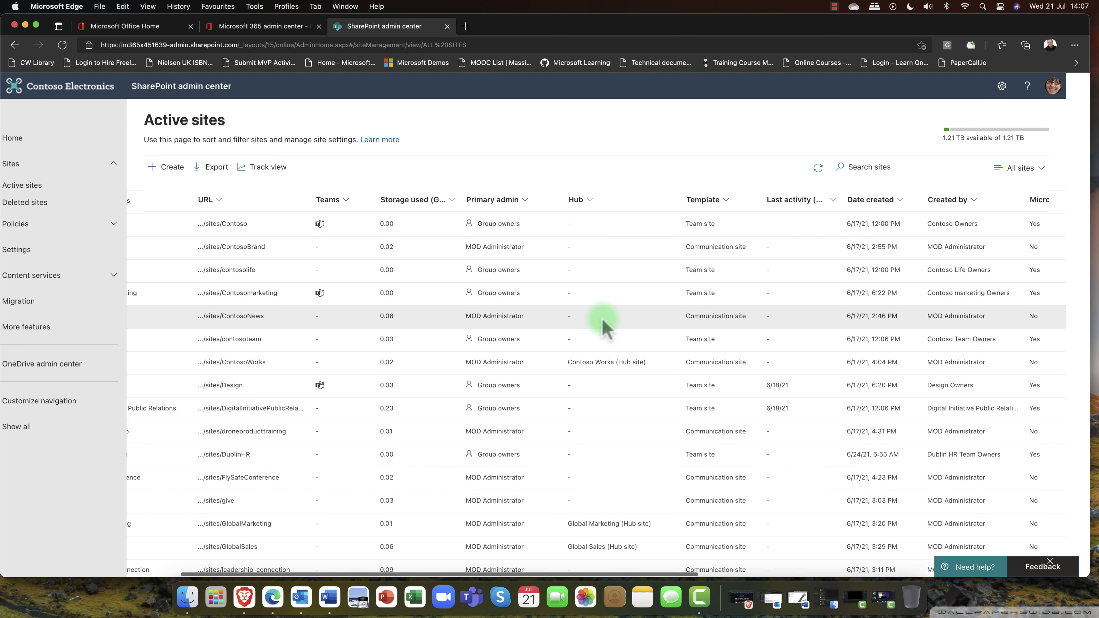
{"action": "scroll", "coordinate": [606, 330], "scroll_direction": "right", "scroll_amount": 1}
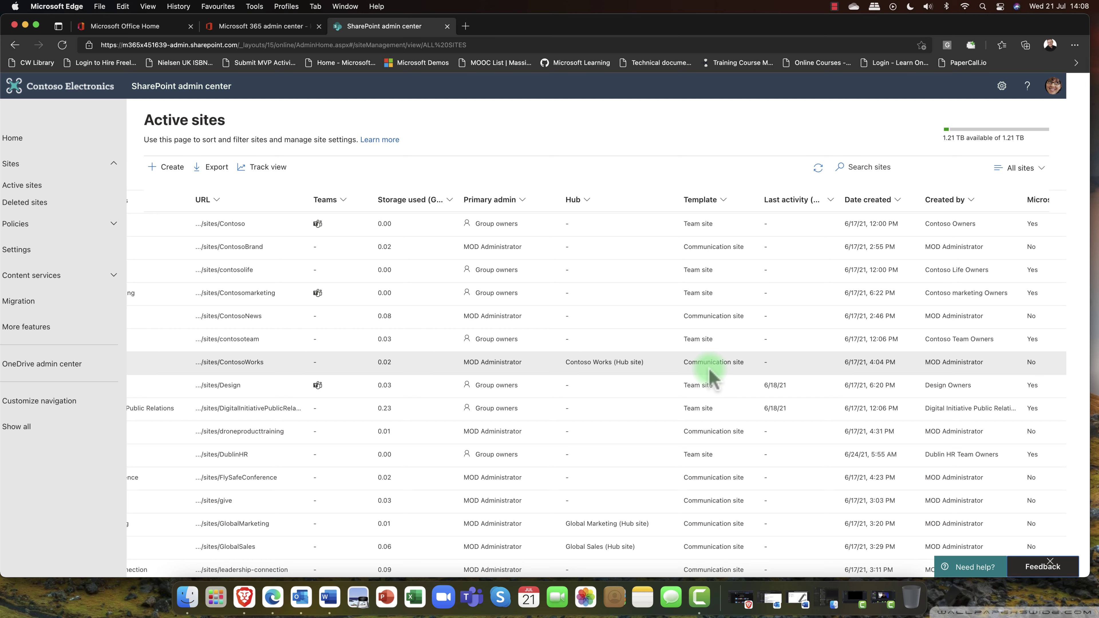
{"action": "scroll", "coordinate": [710, 372], "scroll_direction": "right", "scroll_amount": 5}
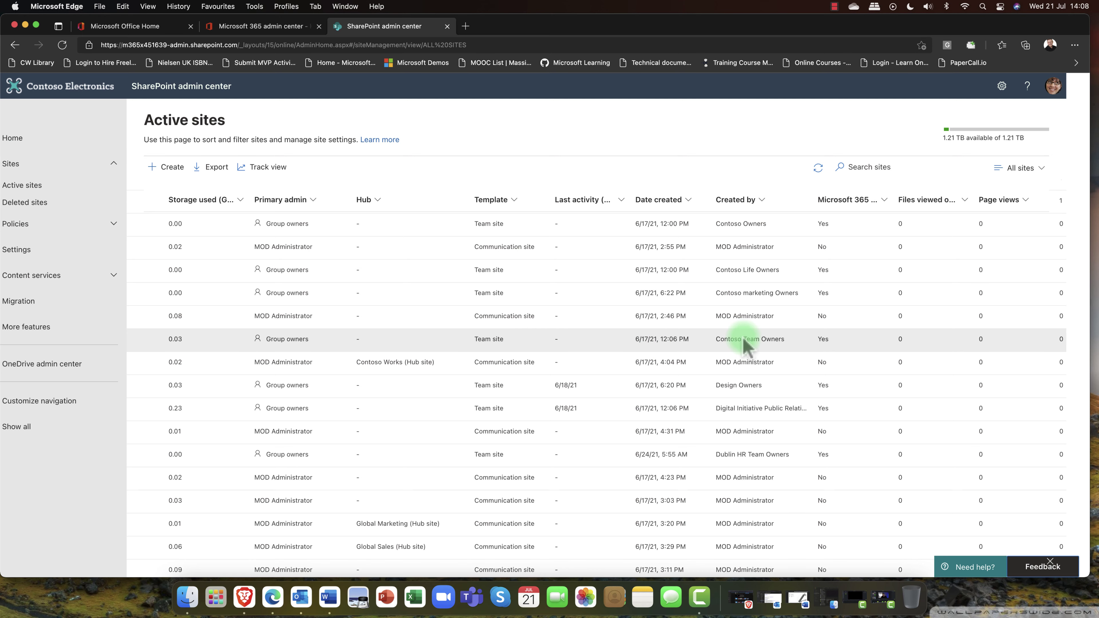
{"action": "scroll", "coordinate": [804, 319], "scroll_direction": "right", "scroll_amount": 5}
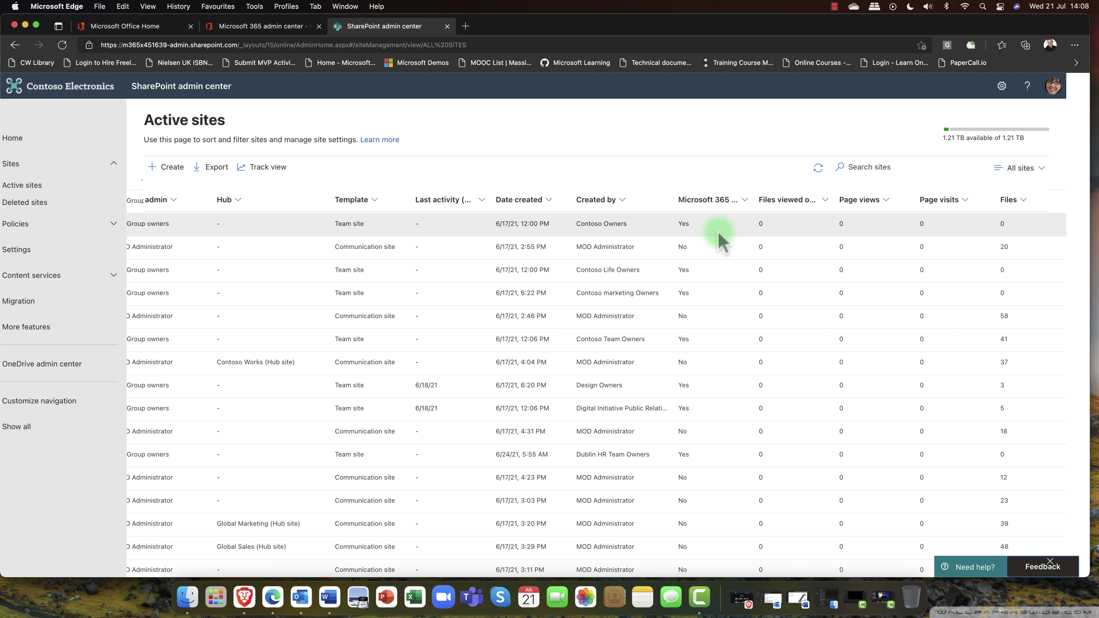
{"action": "scroll", "coordinate": [720, 242], "scroll_direction": "right", "scroll_amount": 3}
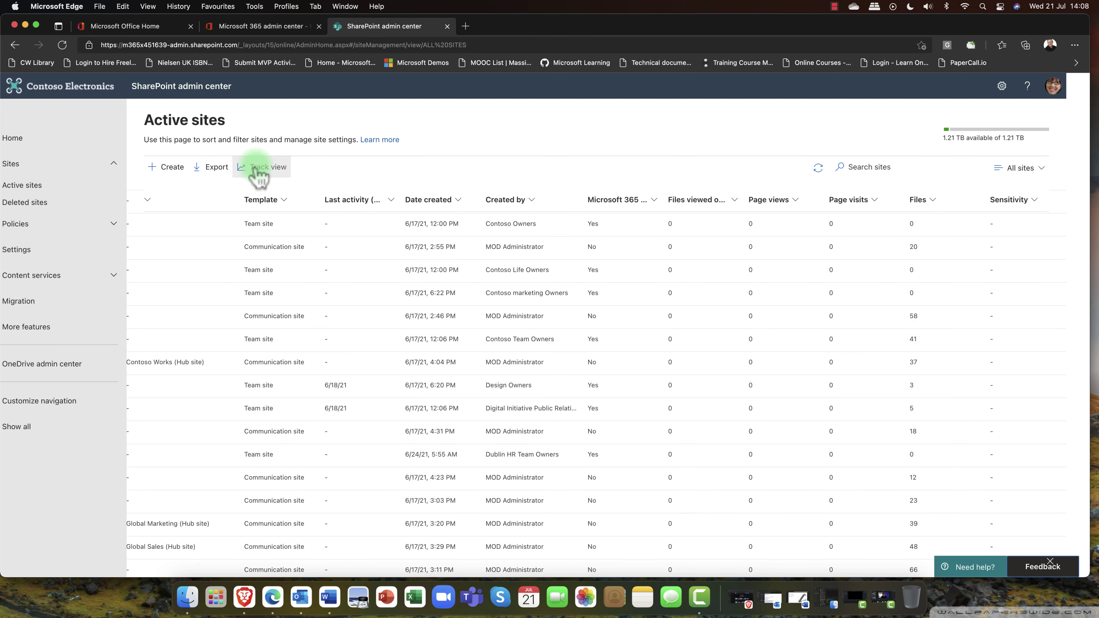
{"action": "scroll", "coordinate": [706, 212], "scroll_direction": "right", "scroll_amount": 3}
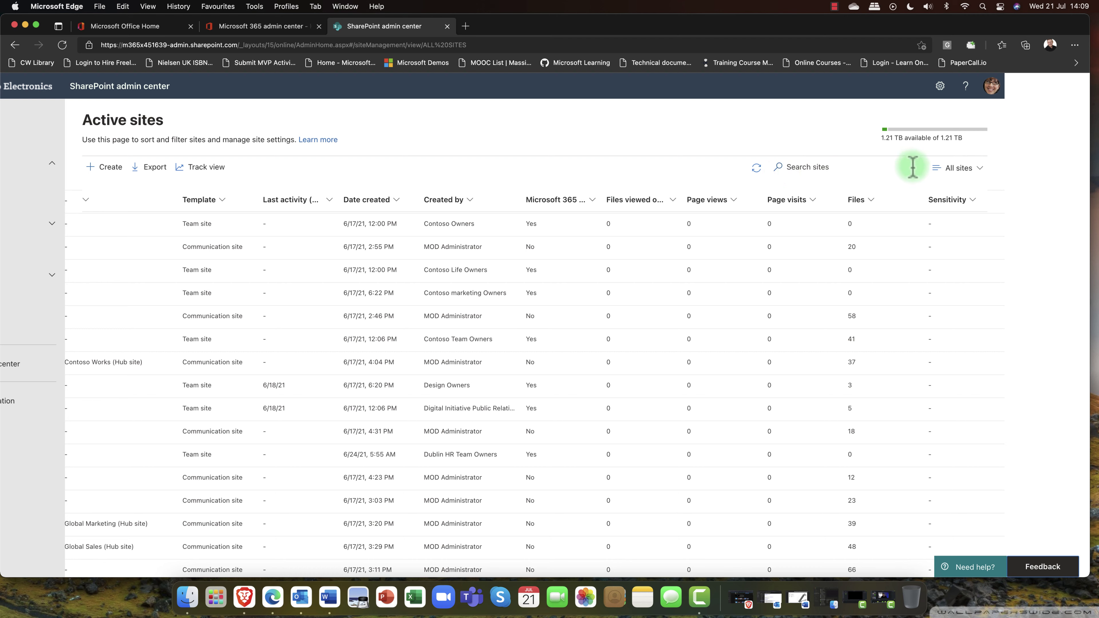
{"action": "left_click", "coordinate": [979, 169]}
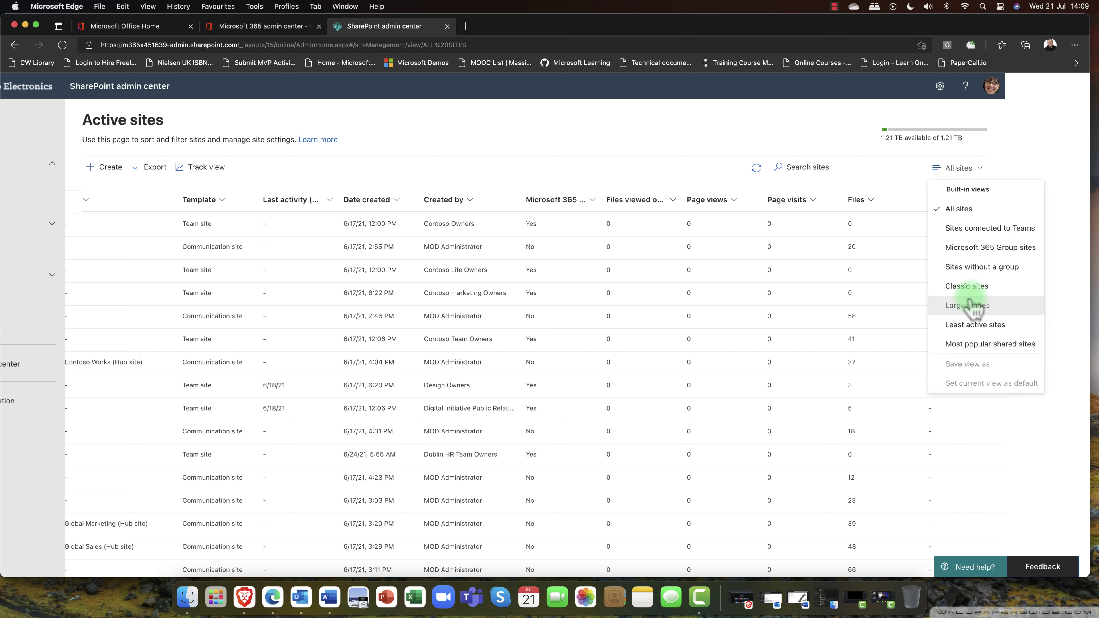
{"action": "left_click", "coordinate": [589, 152]}
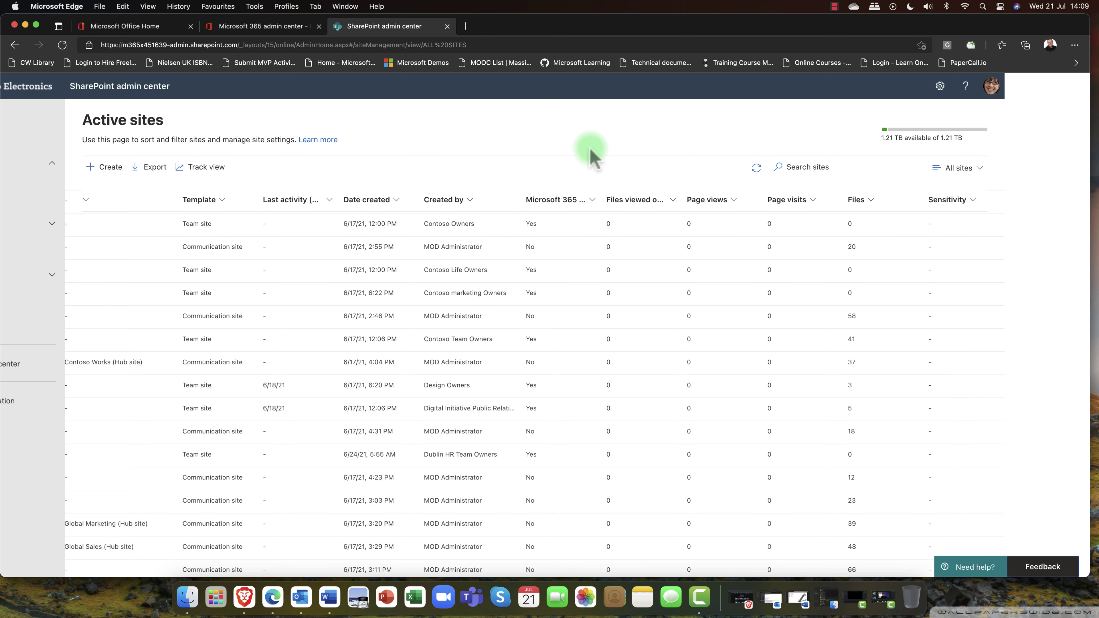
Step: Find Stirling Sales Site among the active sites, show its details, and open the site through its URL
{"action": "scroll", "coordinate": [627, 260], "scroll_direction": "left", "scroll_amount": 10}
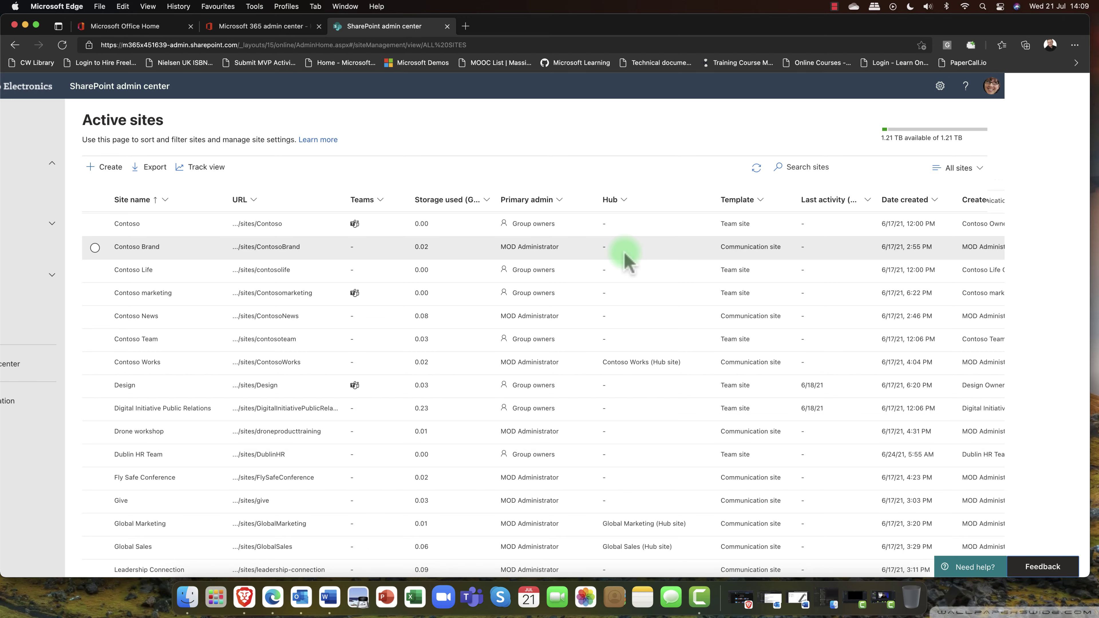
{"action": "scroll", "coordinate": [628, 260], "scroll_direction": "left", "scroll_amount": 1}
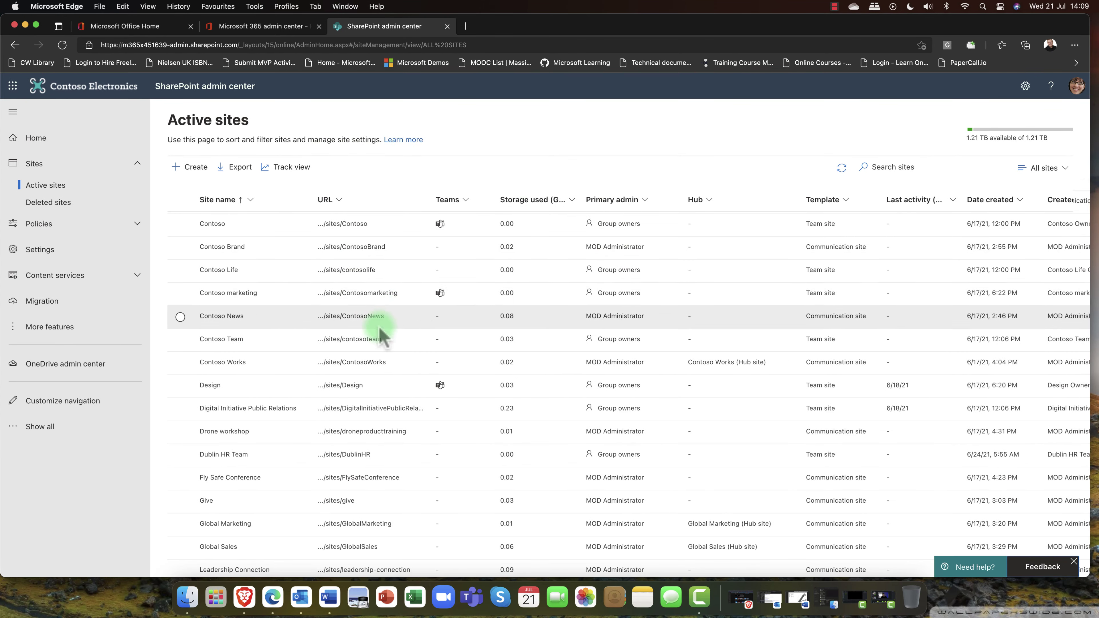
{"action": "scroll", "coordinate": [380, 335], "scroll_direction": "down", "scroll_amount": 10}
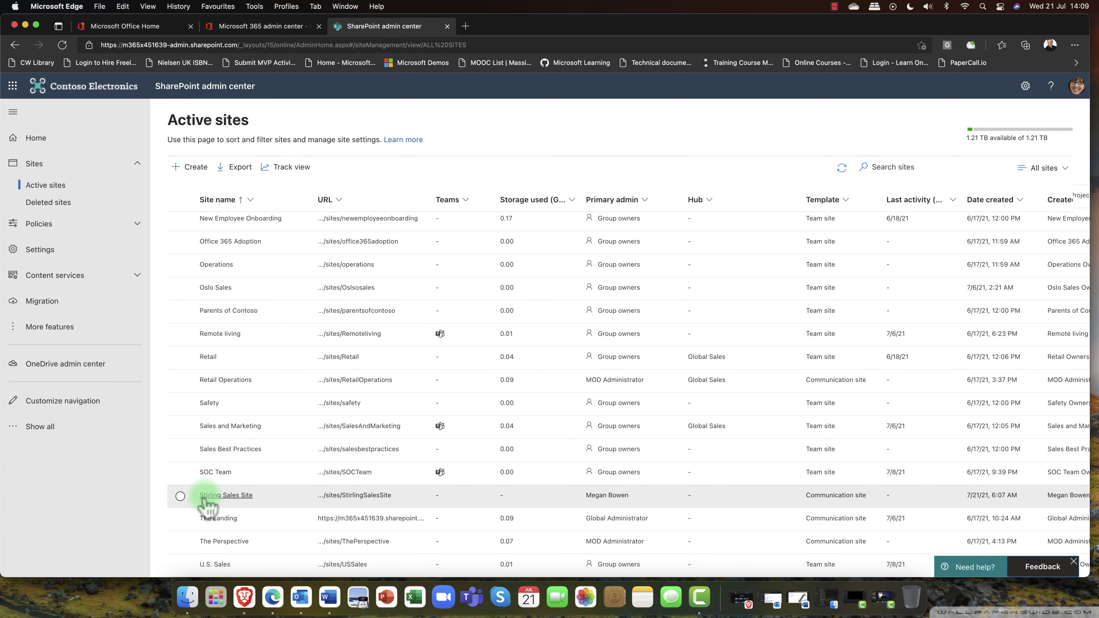
{"action": "left_click", "coordinate": [226, 495]}
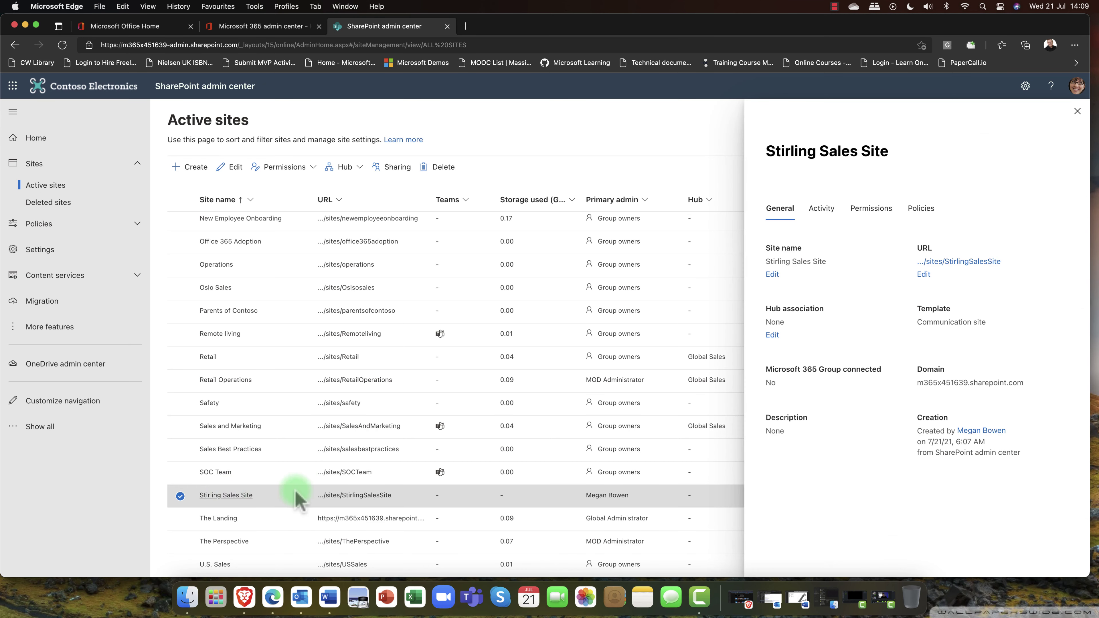
{"action": "left_click", "coordinate": [956, 261]}
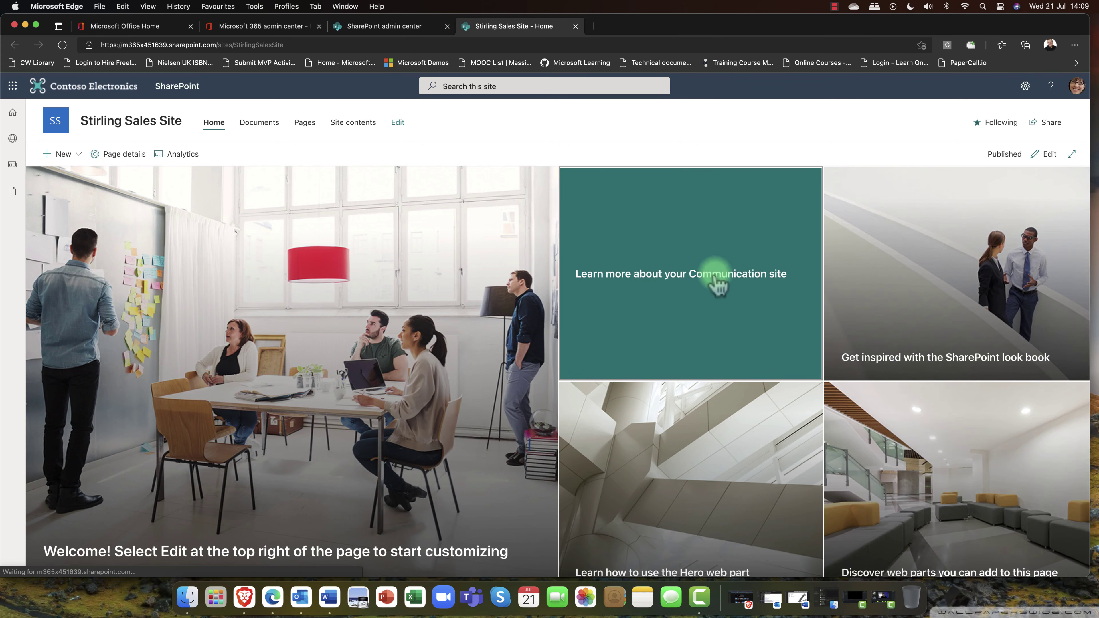
Step: Examine which kinds of content can be added to the new site, and view the home page's details
{"action": "left_click", "coordinate": [80, 157]}
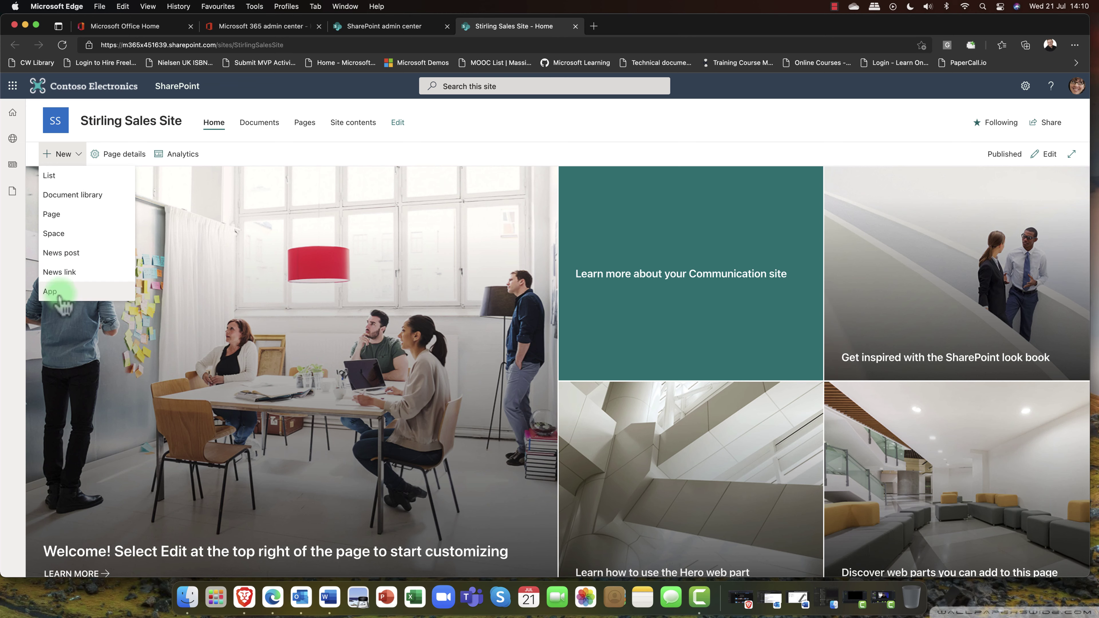
{"action": "left_click", "coordinate": [102, 157]}
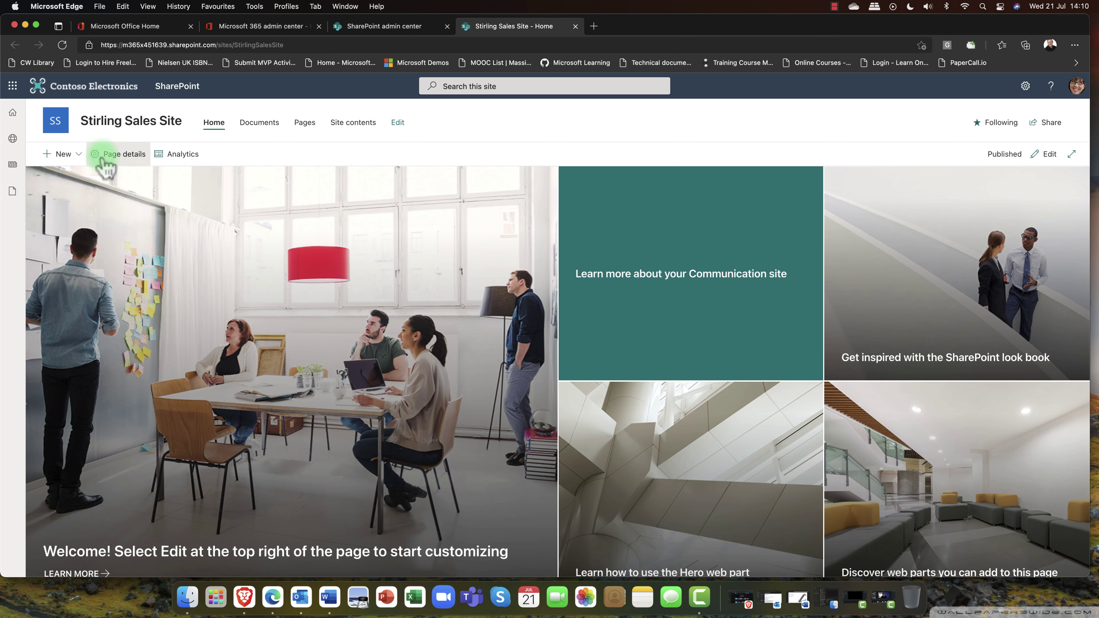
{"action": "left_click", "coordinate": [105, 164]}
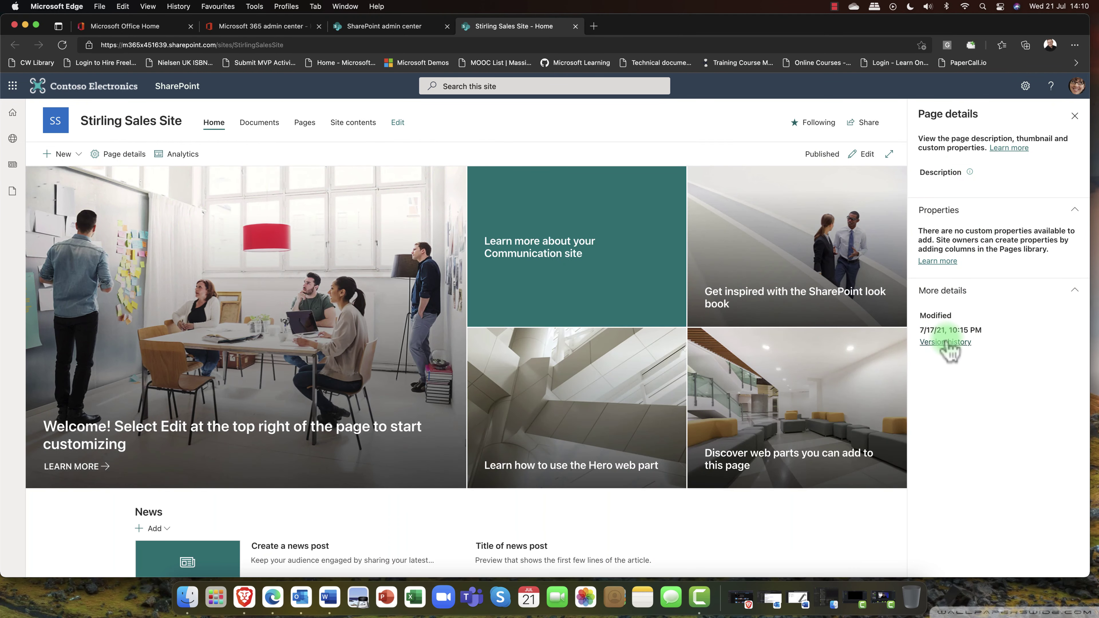
{"action": "left_click", "coordinate": [1075, 115]}
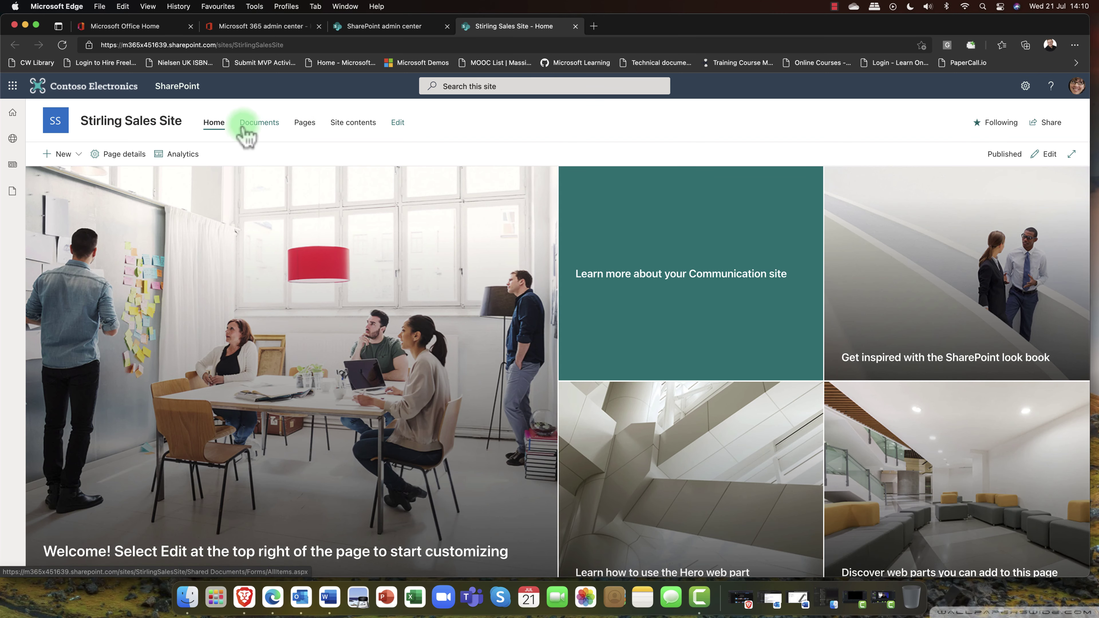
Step: Look through the site's Documents library, its new-item options and the site contents, and return to the site's home page
{"action": "left_click", "coordinate": [255, 128]}
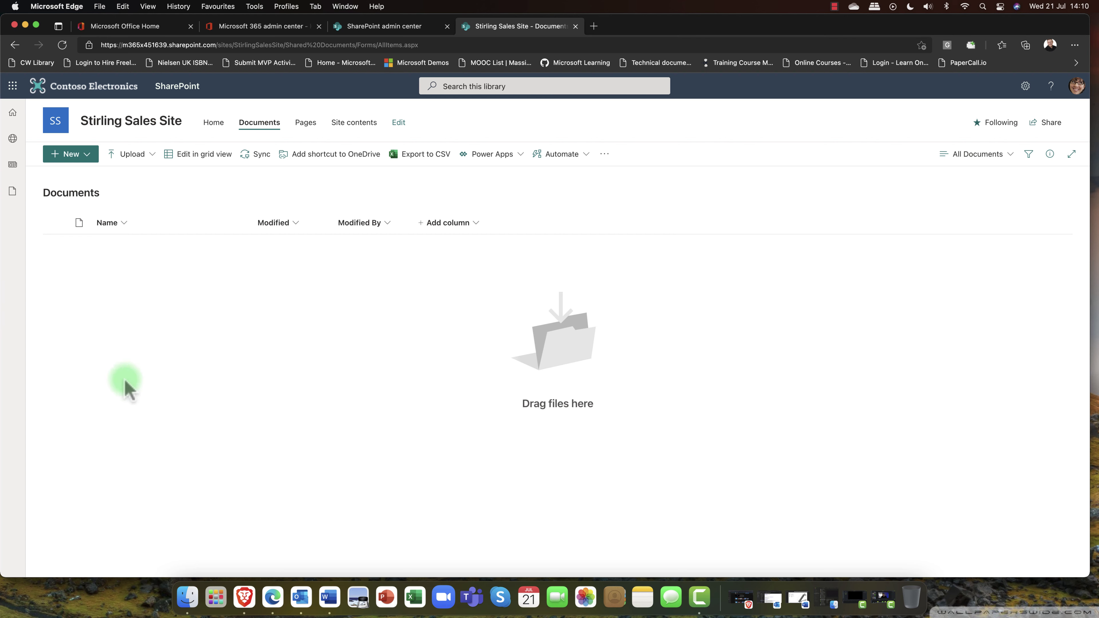
{"action": "left_click", "coordinate": [92, 156]}
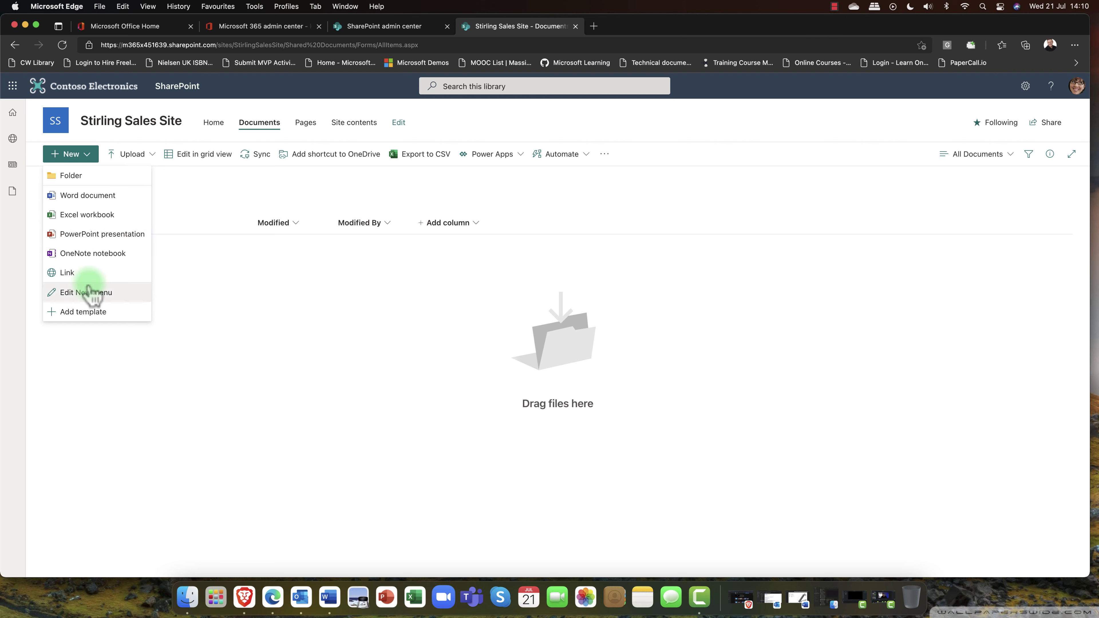
{"action": "left_click", "coordinate": [237, 250]}
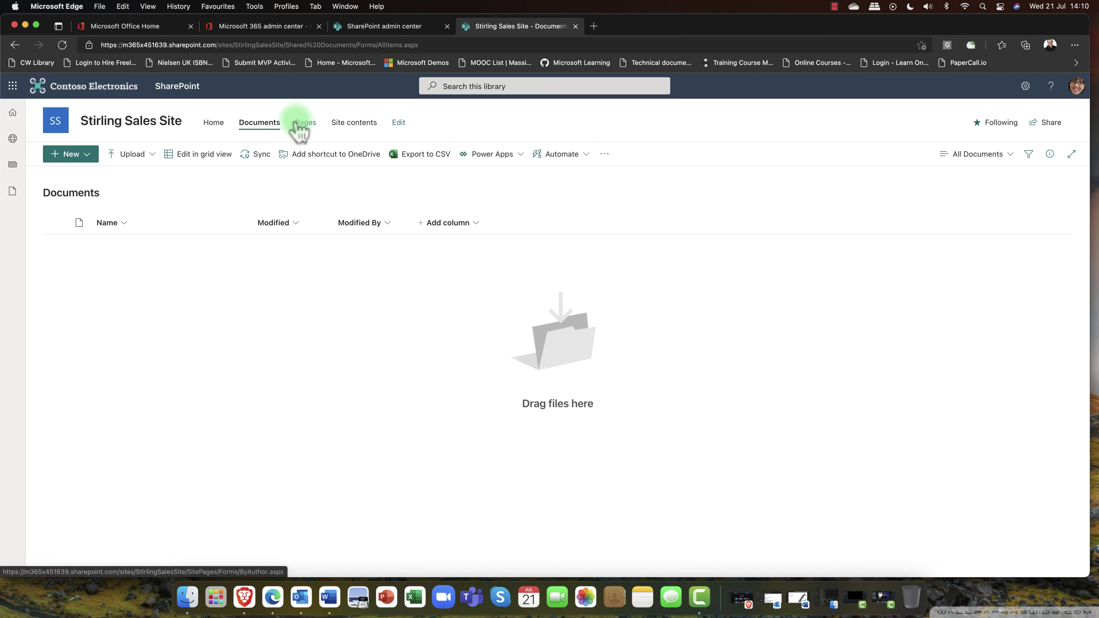
{"action": "left_click", "coordinate": [362, 124]}
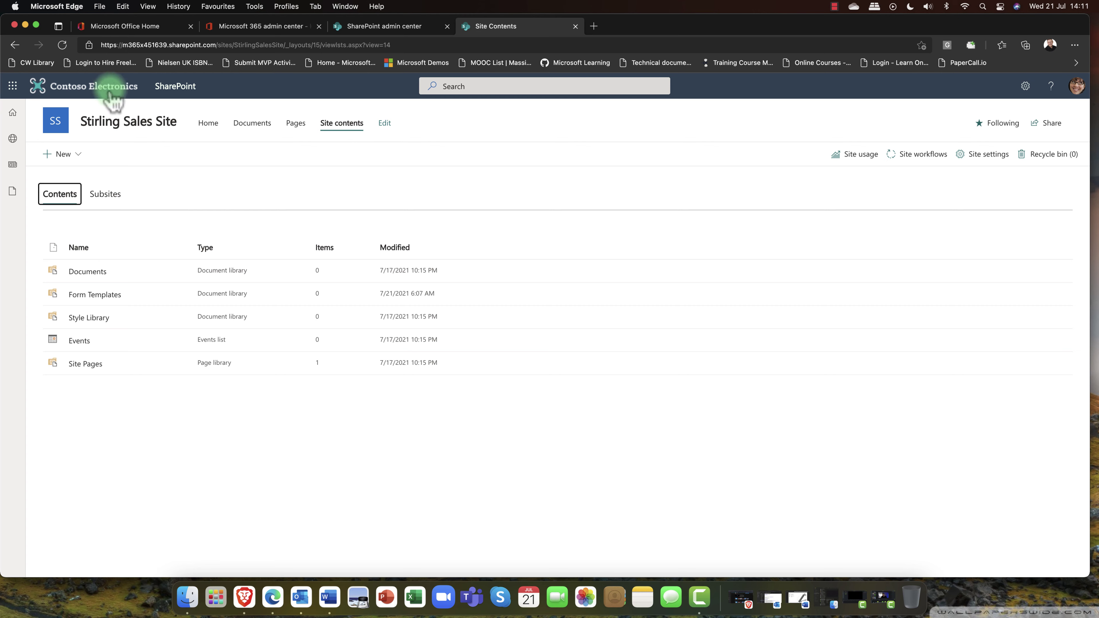
{"action": "left_click", "coordinate": [108, 134]}
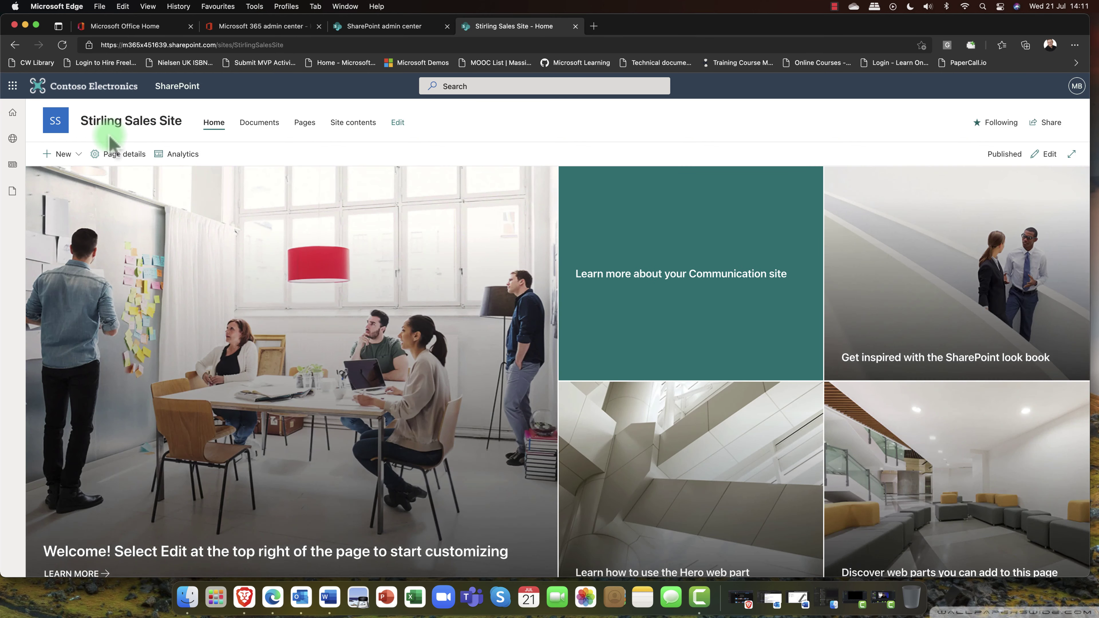
Step: Try to reorder the Home link in the site's navigation, and cancel the navigation editing
{"action": "left_click", "coordinate": [397, 123]}
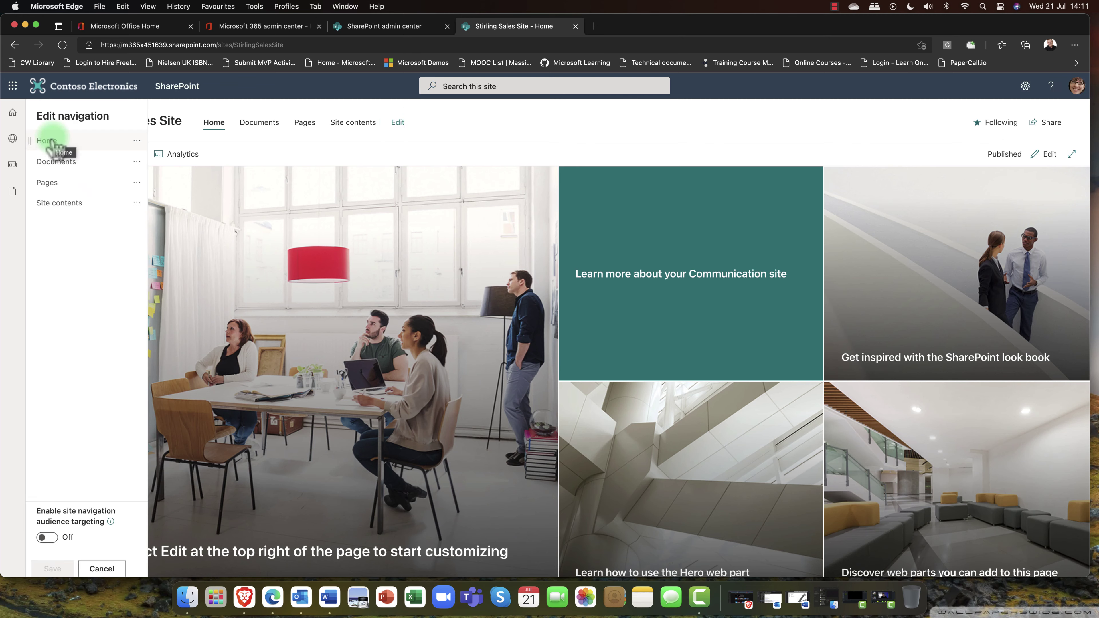
{"action": "left_click_drag", "start_coordinate": [54, 146], "coordinate": [76, 163]}
{"action": "mouse_move", "coordinate": [67, 159]}
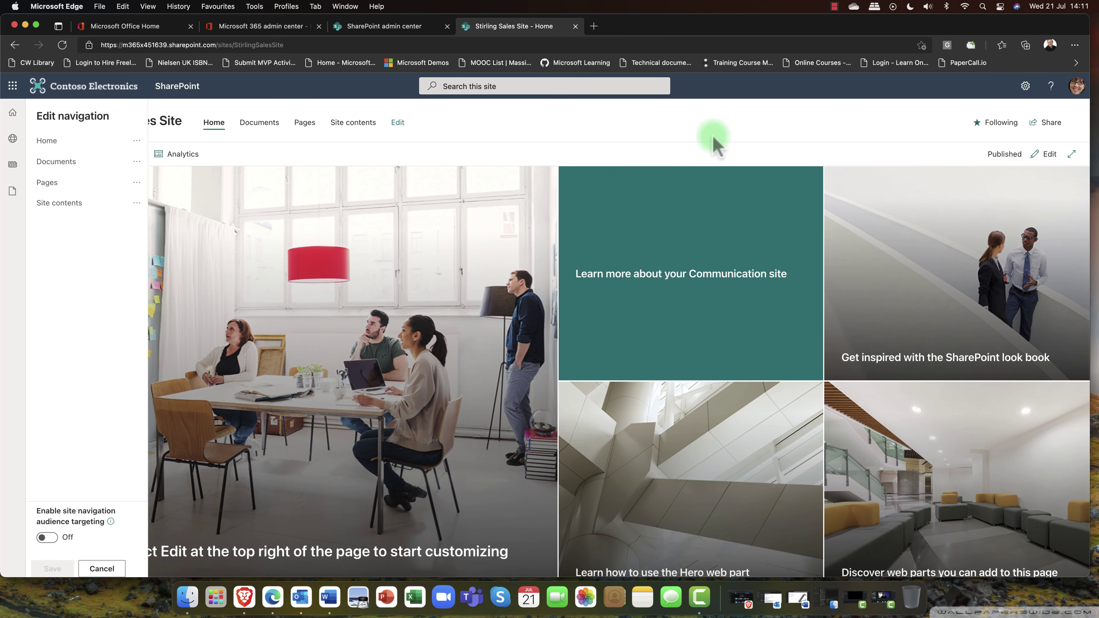
{"action": "left_click", "coordinate": [102, 568]}
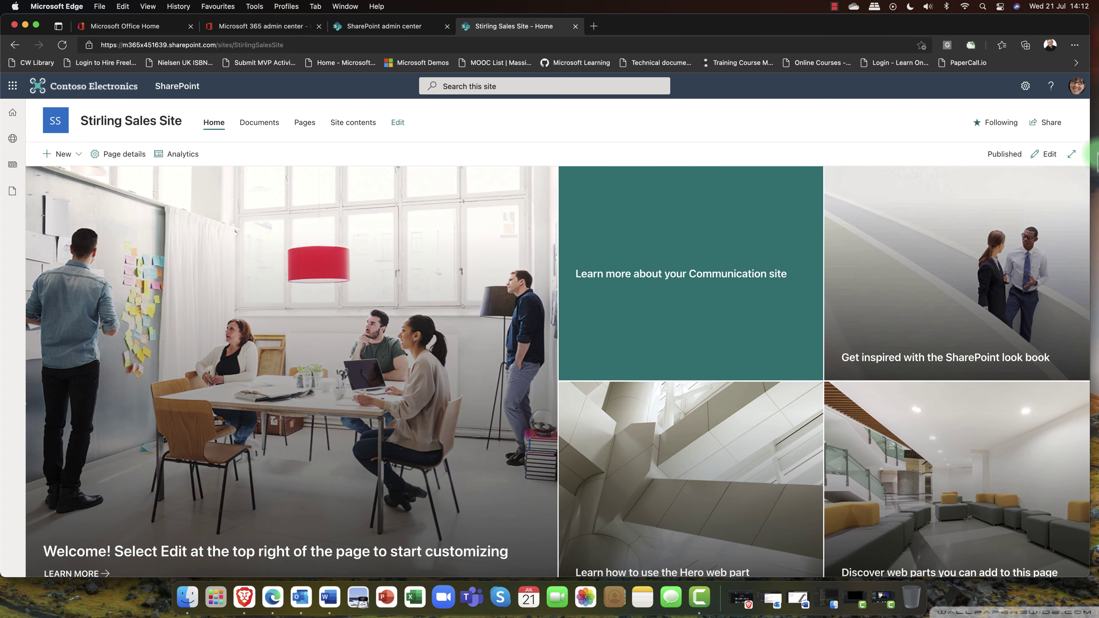
Step: Put the site's home page into edit mode and republish it without scheduling a launch
{"action": "left_click", "coordinate": [1048, 155]}
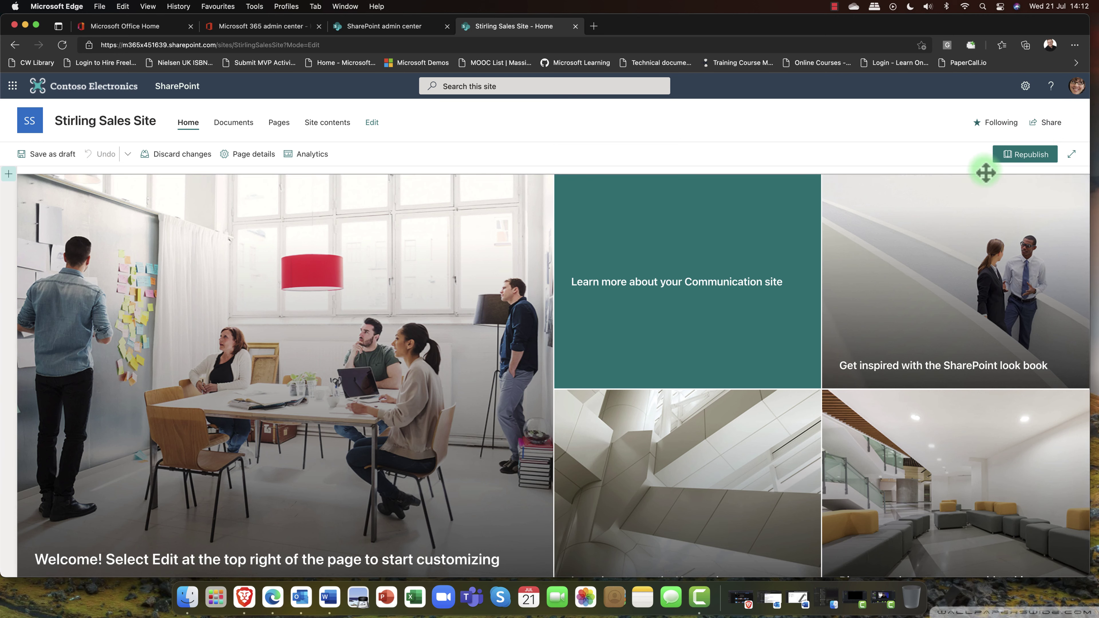
{"action": "left_click", "coordinate": [1031, 161]}
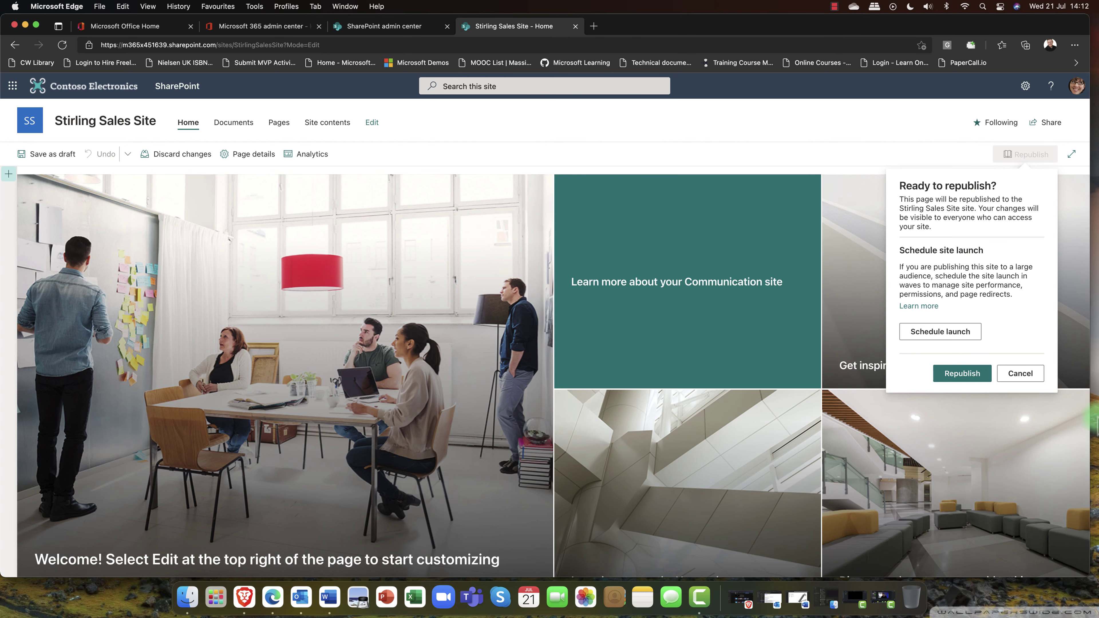
{"action": "left_click", "coordinate": [962, 373]}
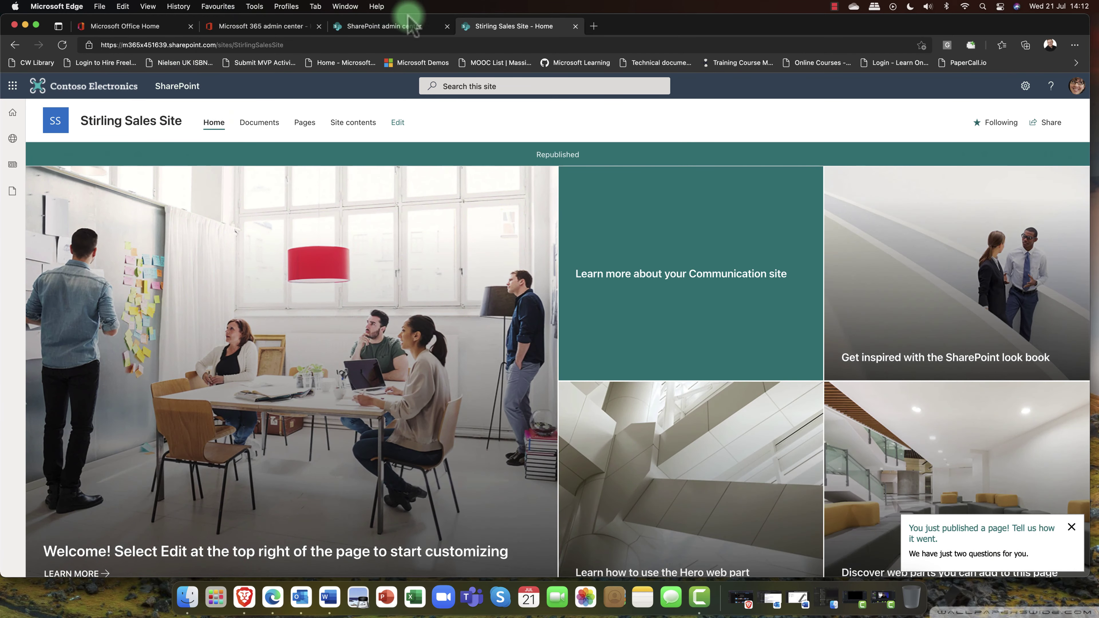
Step: Close the Stirling Sales Site's page and reopen its general details from the active sites list
{"action": "left_click", "coordinate": [575, 26]}
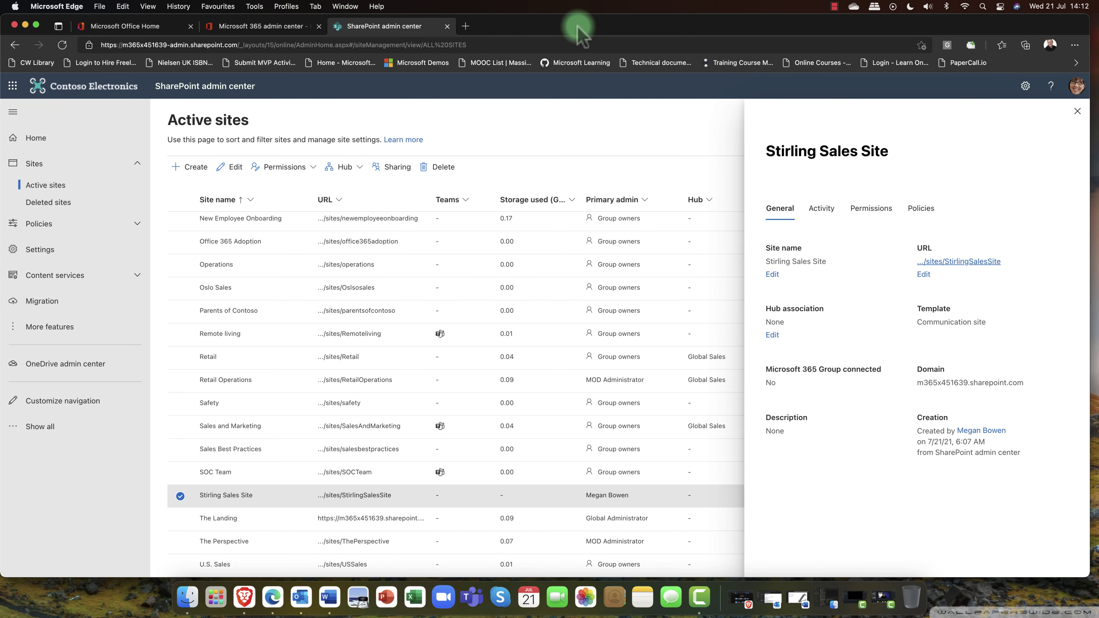
{"action": "left_click", "coordinate": [1077, 111]}
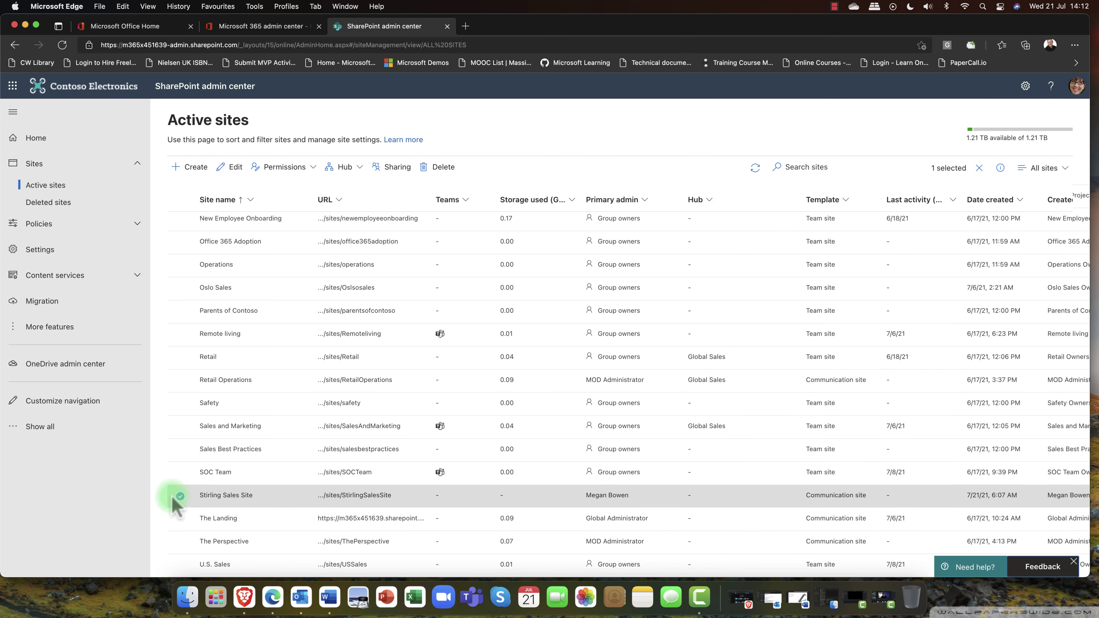
{"action": "left_click", "coordinate": [181, 496]}
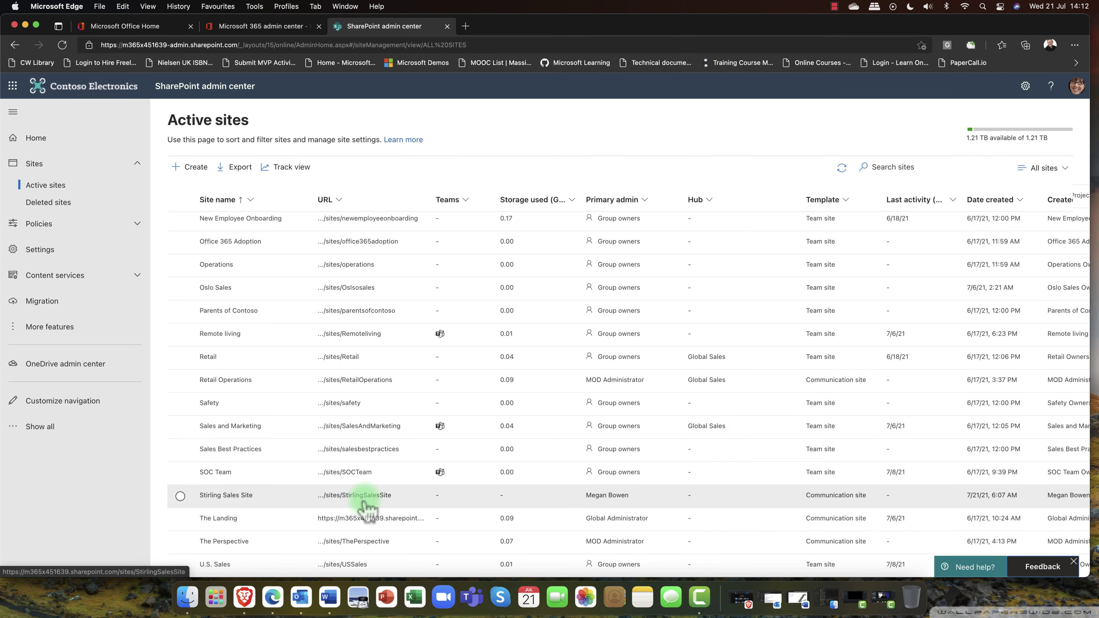
{"action": "left_click", "coordinate": [263, 497]}
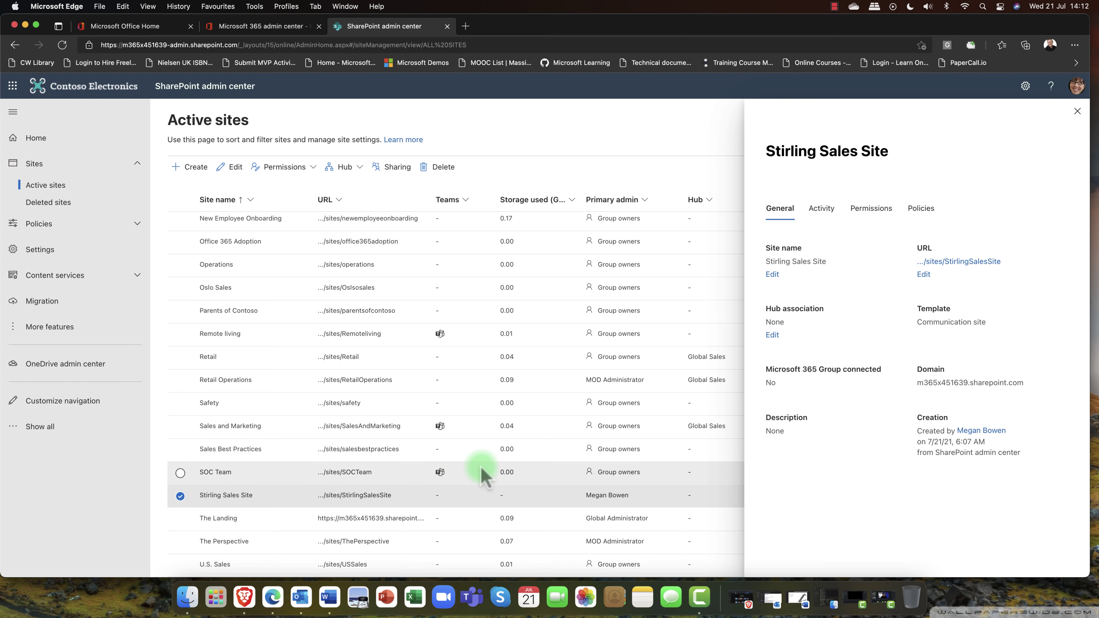
{"action": "left_click", "coordinate": [1078, 111]}
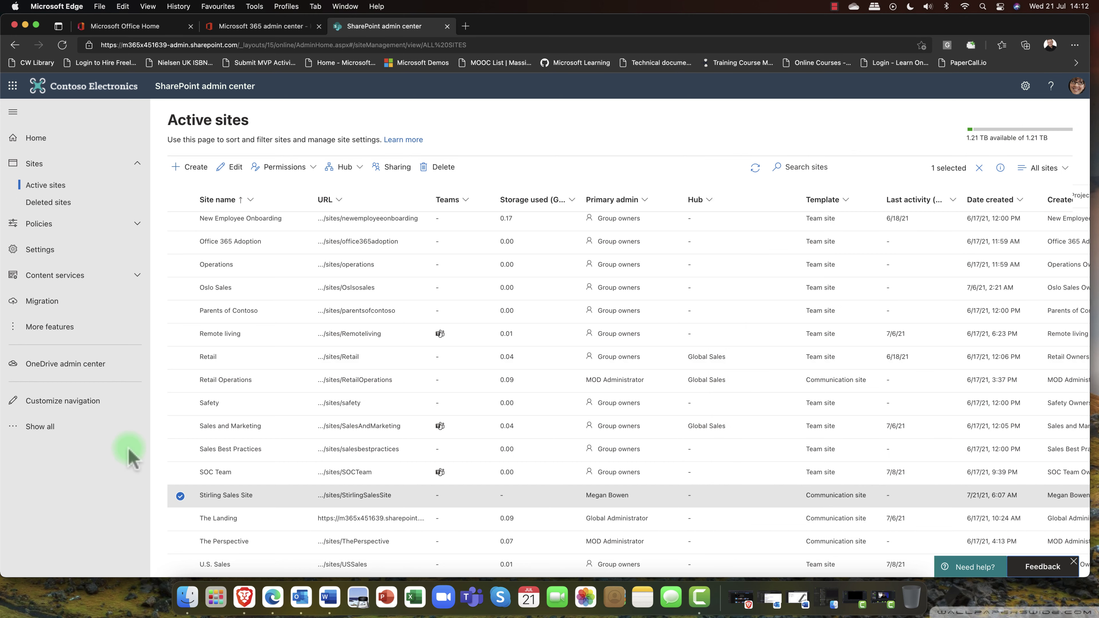
Step: Check the hub options available for the Sales and Marketing site, and clear its selection
{"action": "left_click", "coordinate": [181, 428]}
{"action": "left_click", "coordinate": [180, 495]}
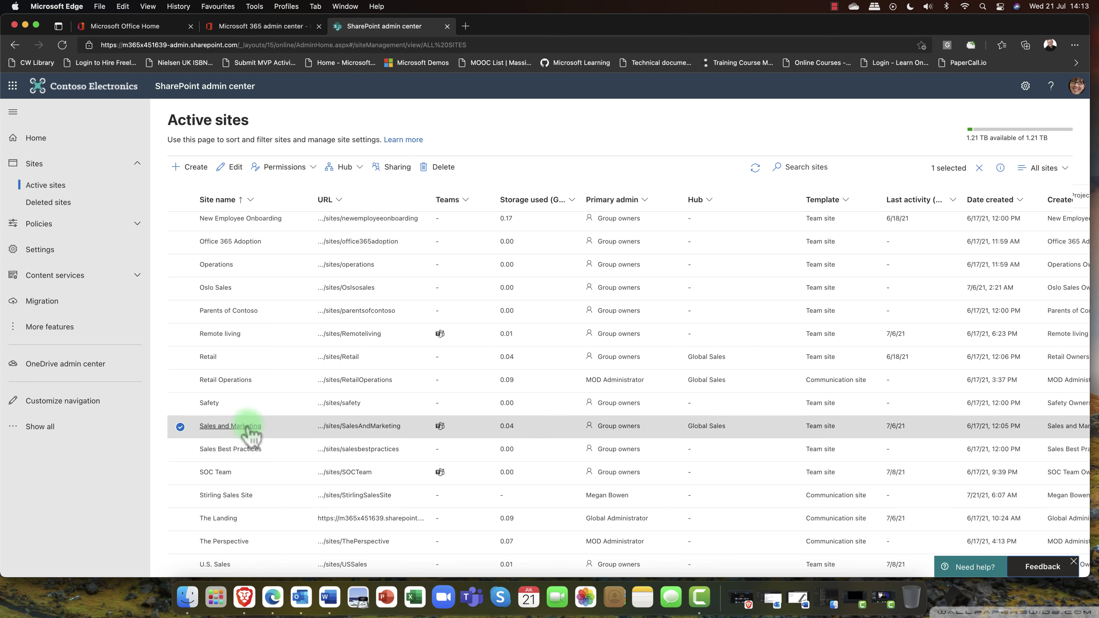
{"action": "left_click", "coordinate": [363, 173]}
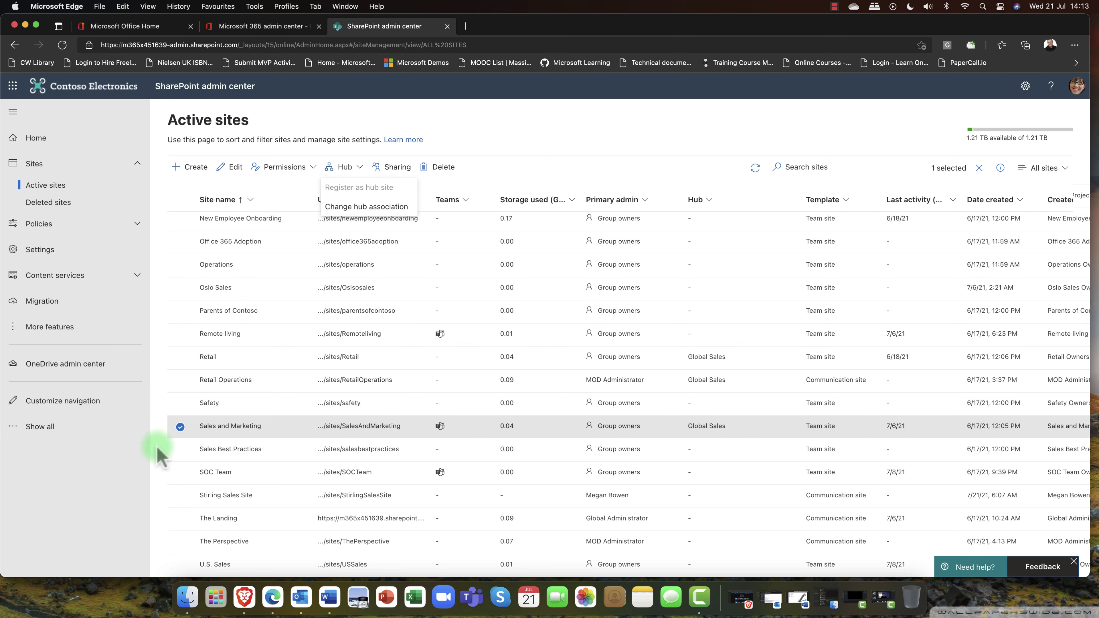
{"action": "left_click", "coordinate": [180, 427]}
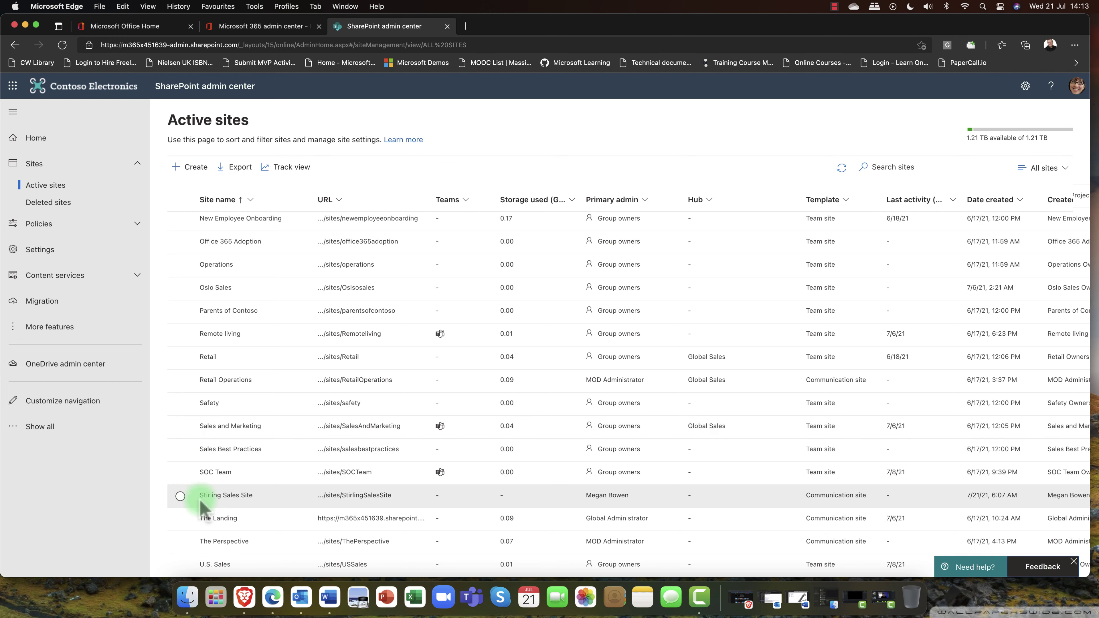
Step: Associate the Stirling Sales Site with the Global Sales hub and save the association
{"action": "left_click", "coordinate": [180, 496]}
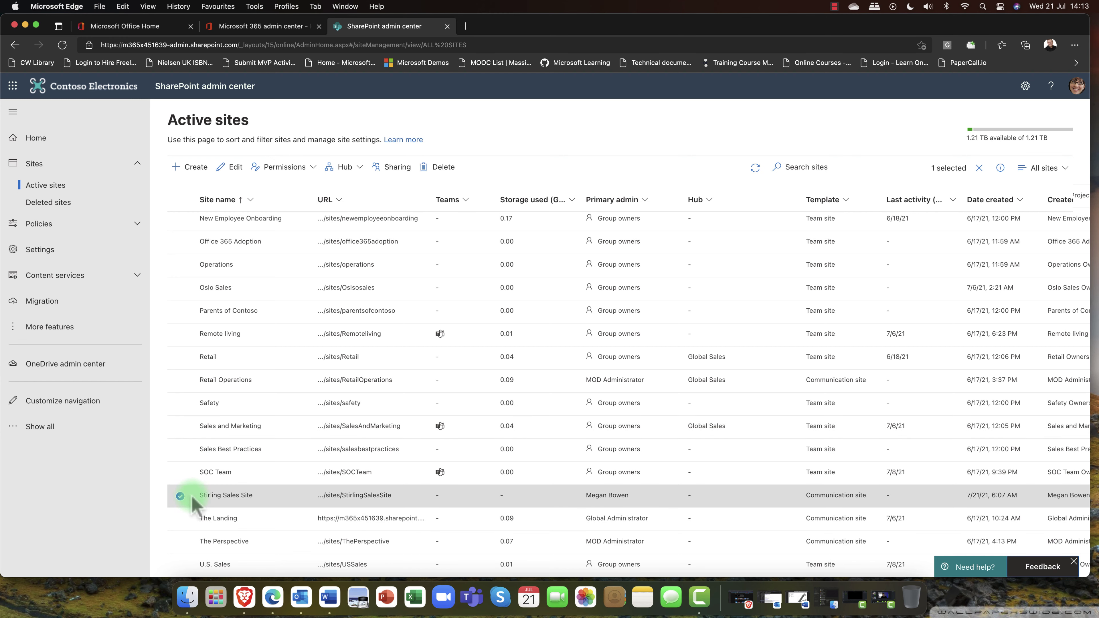
{"action": "left_click", "coordinate": [358, 169]}
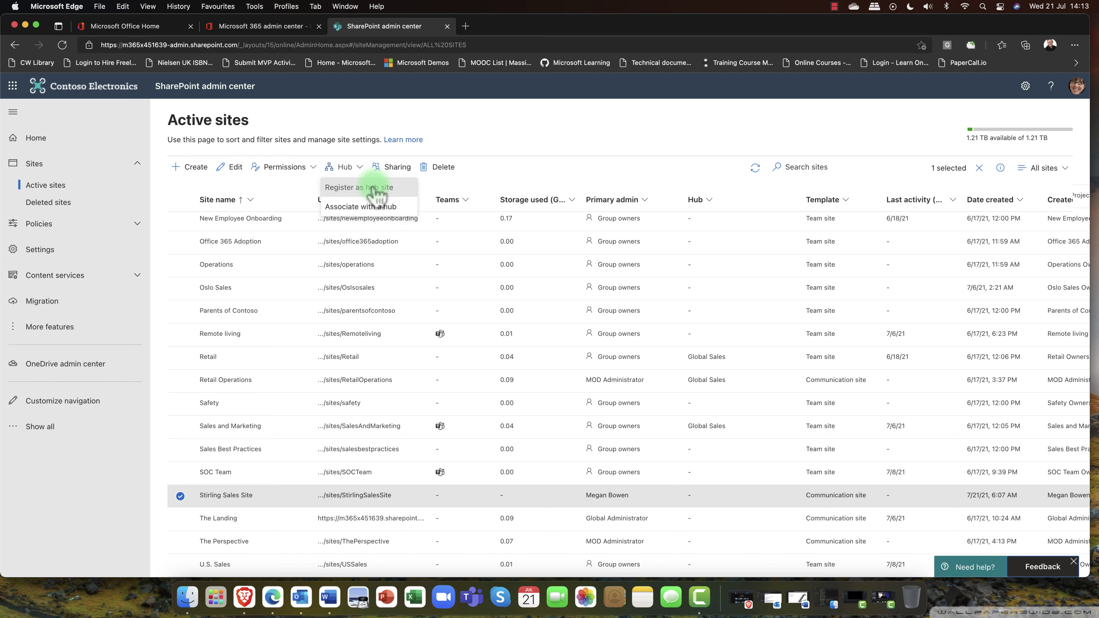
{"action": "left_click", "coordinate": [373, 208]}
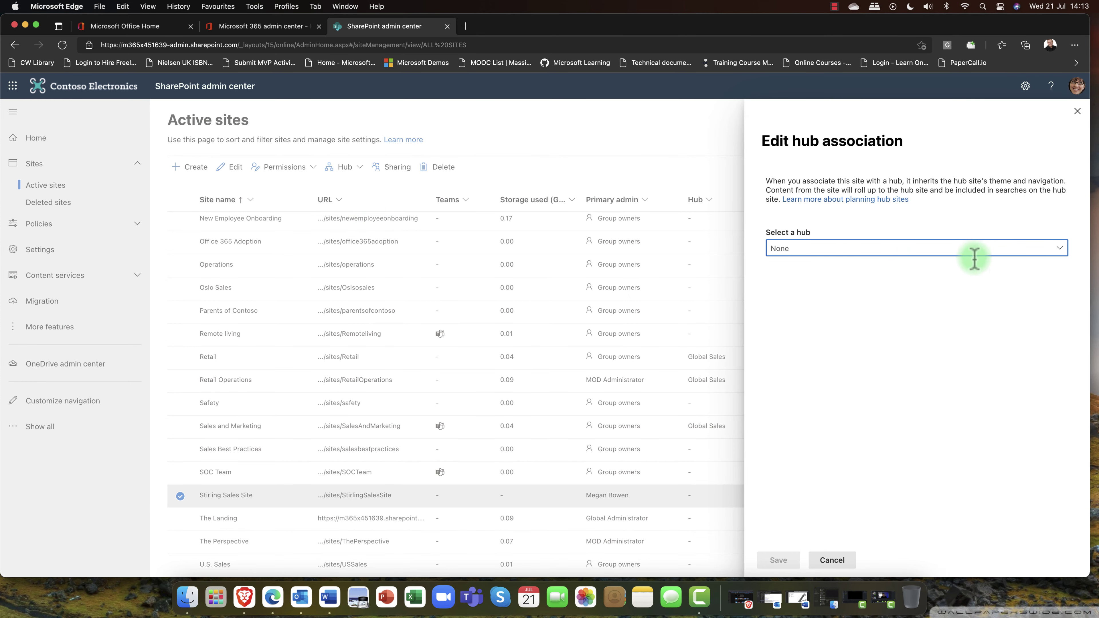
{"action": "left_click", "coordinate": [975, 251]}
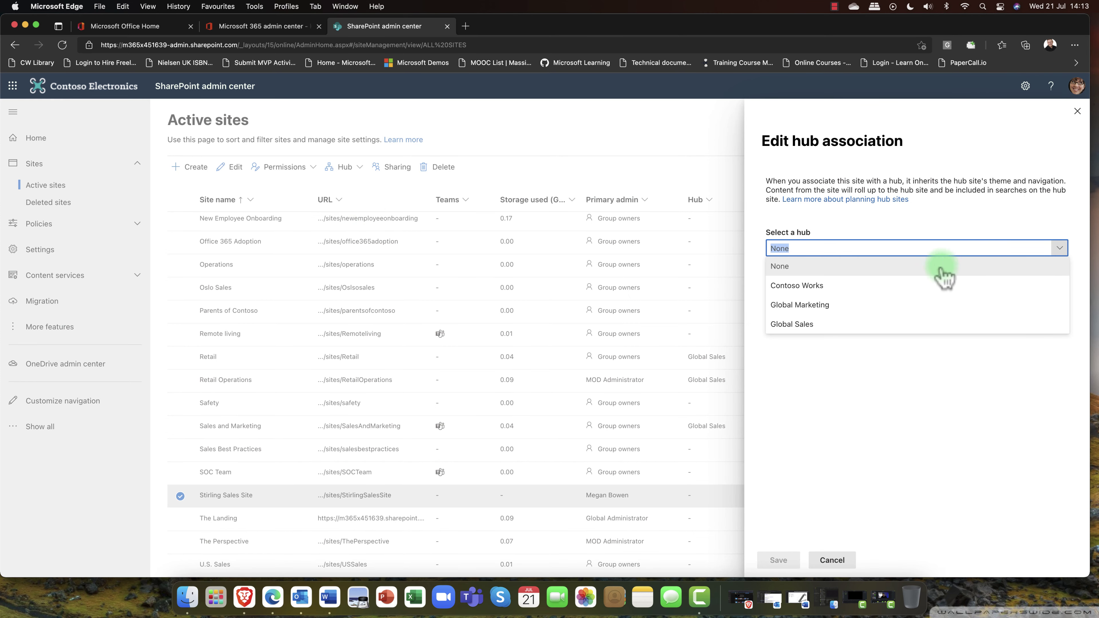
{"action": "left_click", "coordinate": [791, 325]}
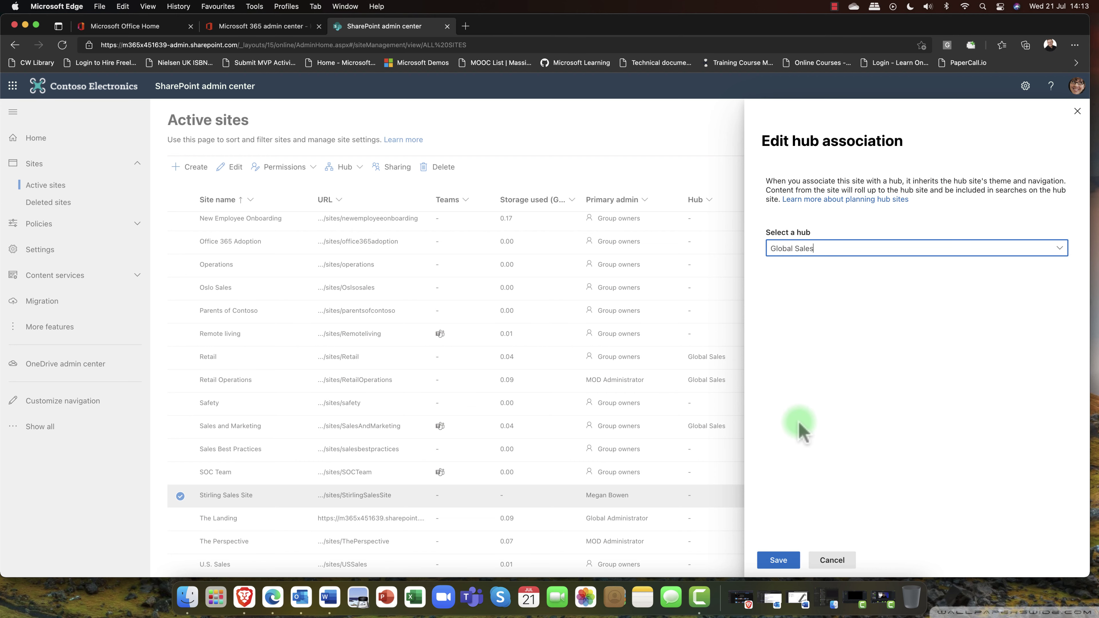
{"action": "left_click", "coordinate": [779, 560]}
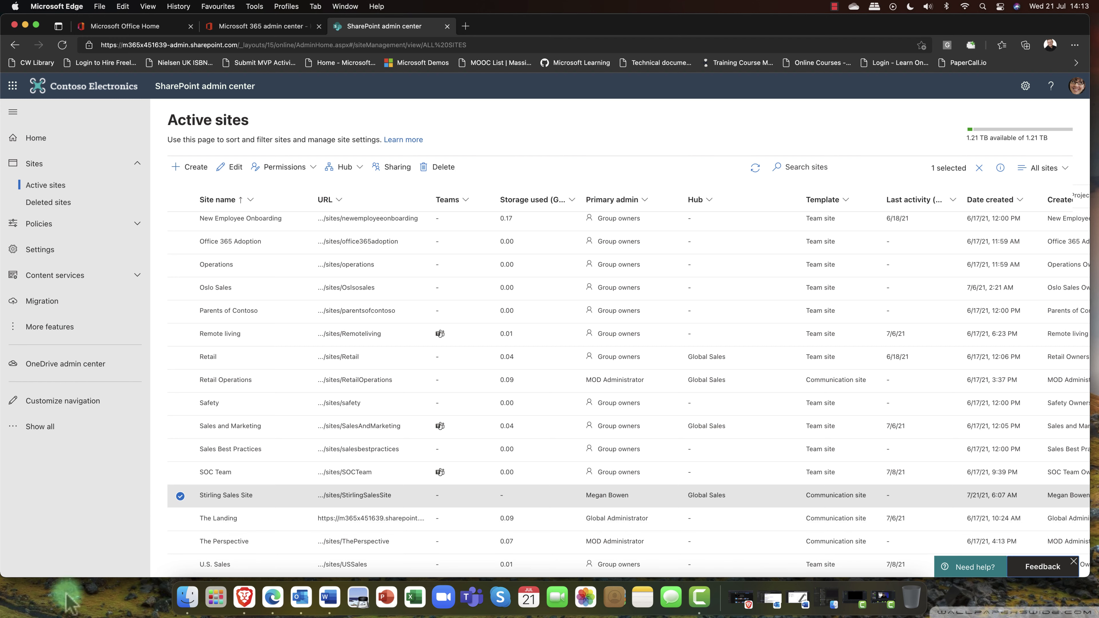
Step: Review the Stirling Sales Site's general details, including its Microsoft 365 group connection, and its activity
{"action": "left_click", "coordinate": [180, 496]}
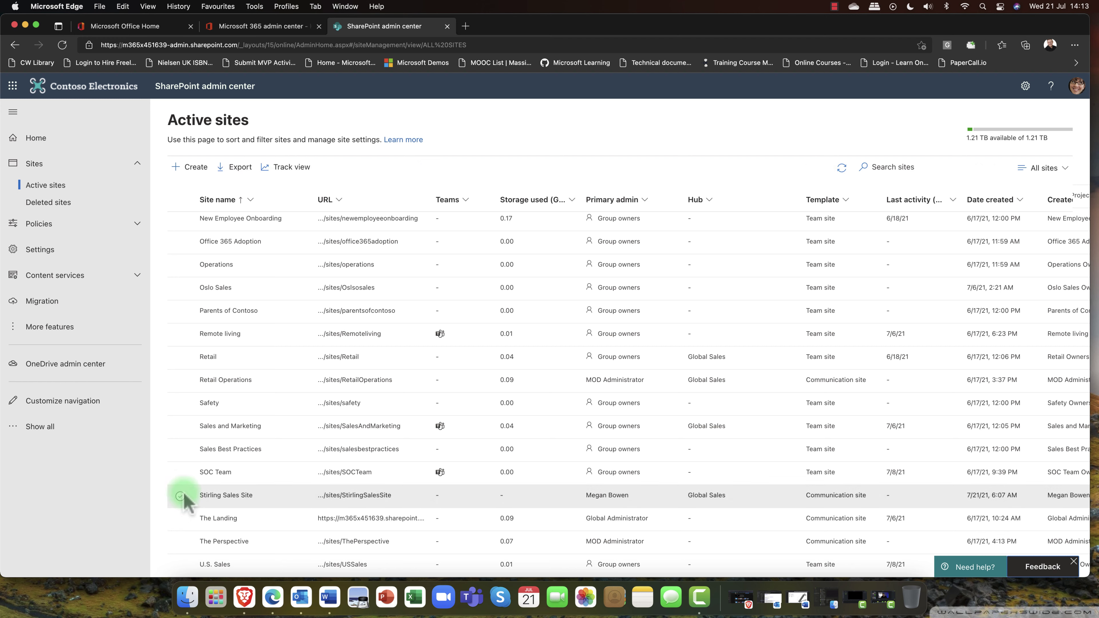
{"action": "left_click", "coordinate": [202, 496]}
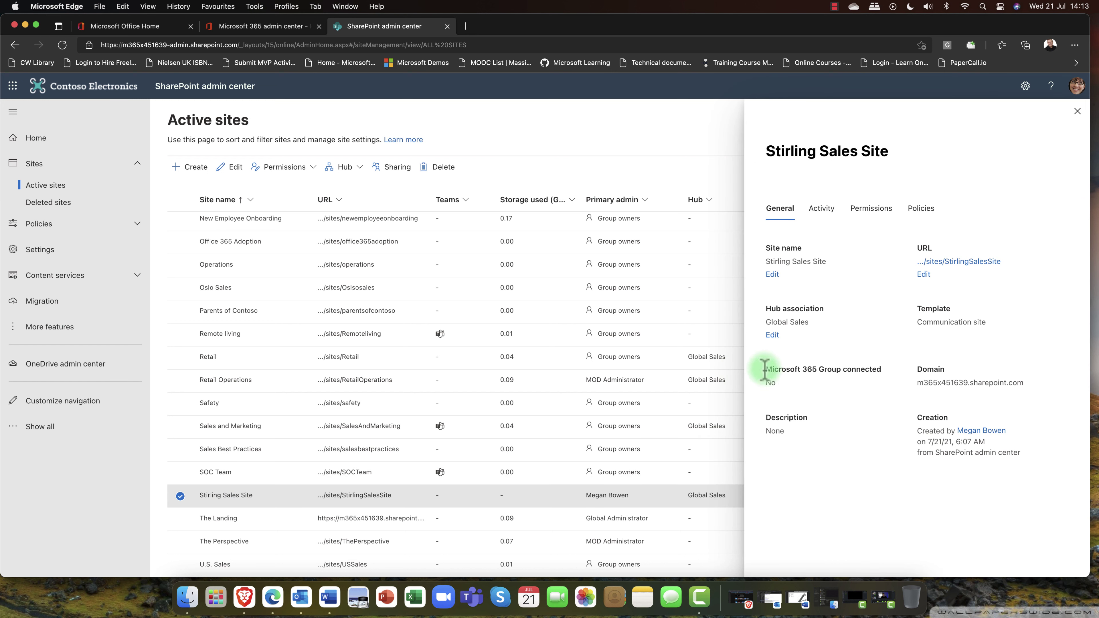
{"action": "left_click_drag", "start_coordinate": [765, 371], "coordinate": [883, 381]}
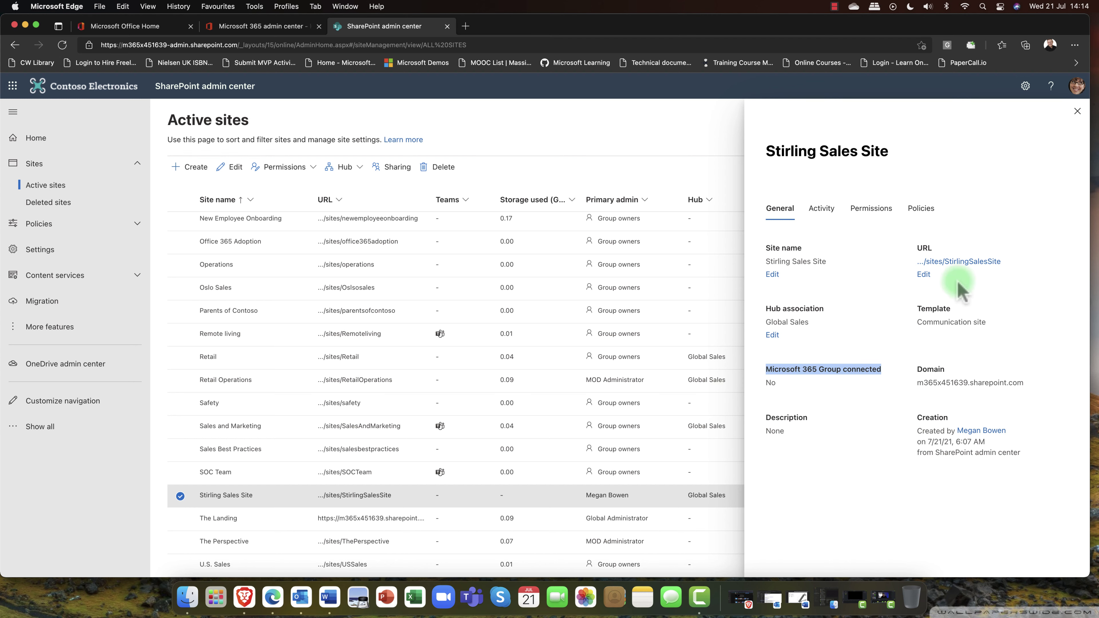
{"action": "left_click", "coordinate": [999, 338]}
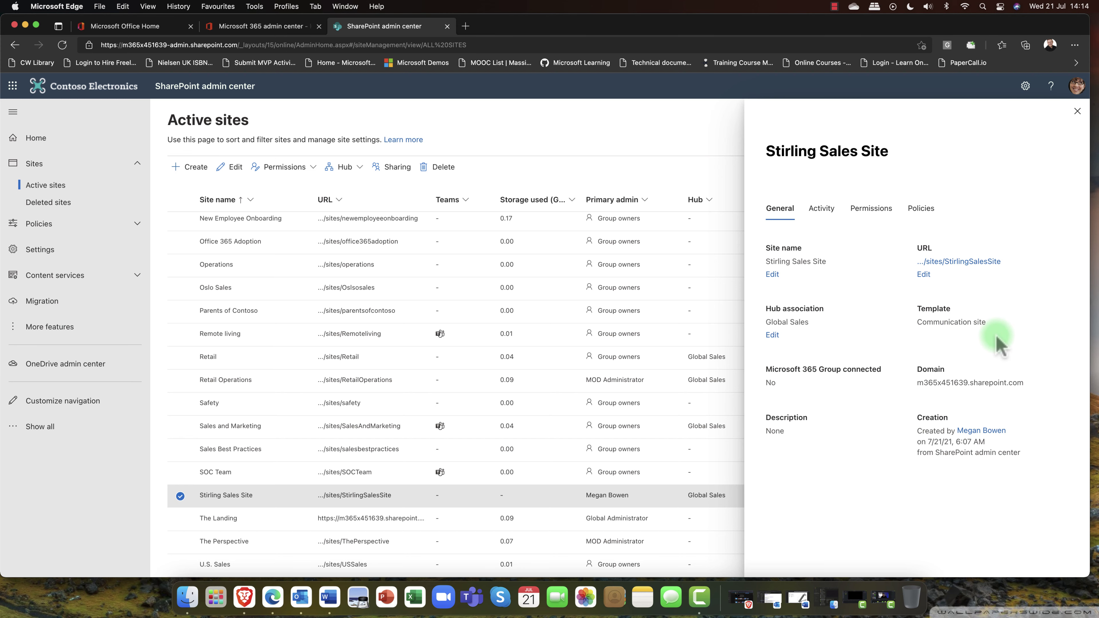
{"action": "left_click", "coordinate": [820, 217]}
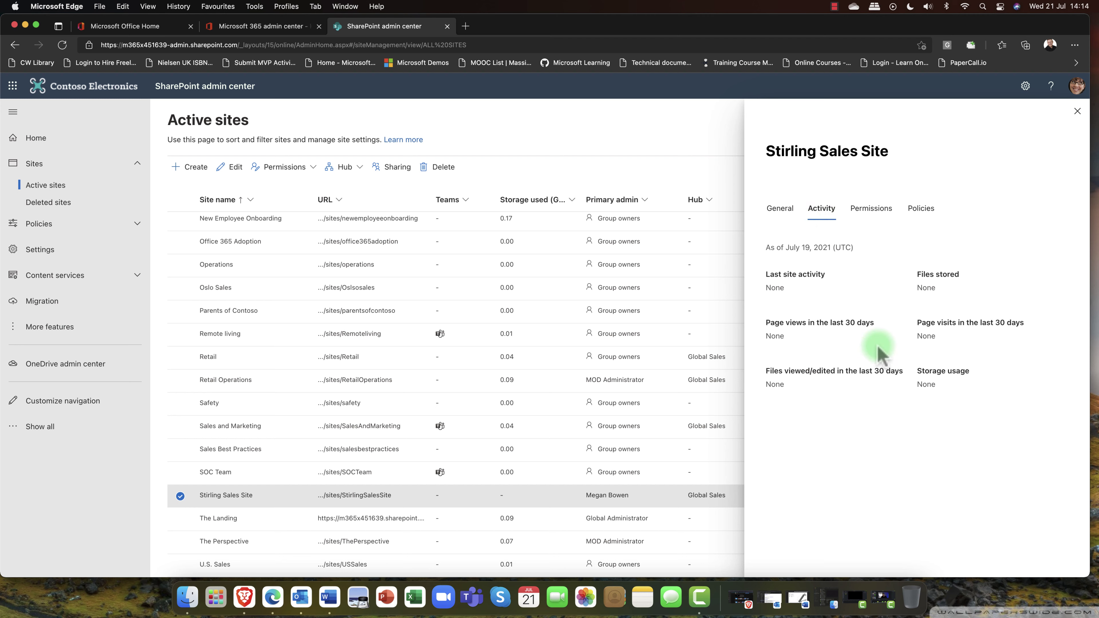
Step: Review the Stirling Sales Site's permissions, collapsing the site admins and checking the site members
{"action": "left_click", "coordinate": [896, 223]}
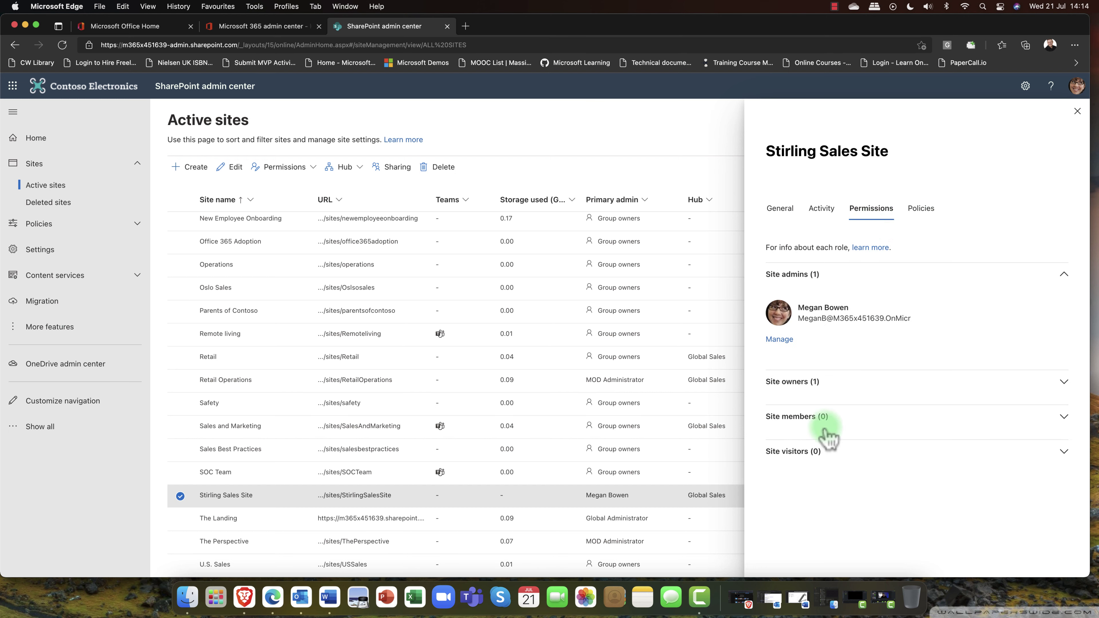
{"action": "left_click", "coordinate": [835, 281]}
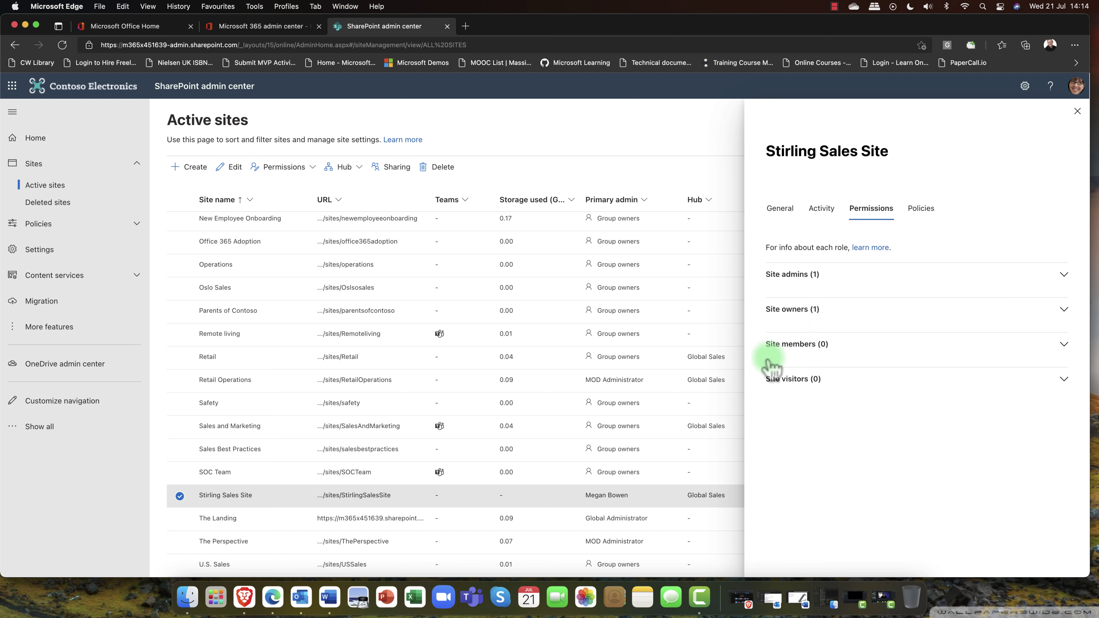
{"action": "left_click", "coordinate": [863, 360]}
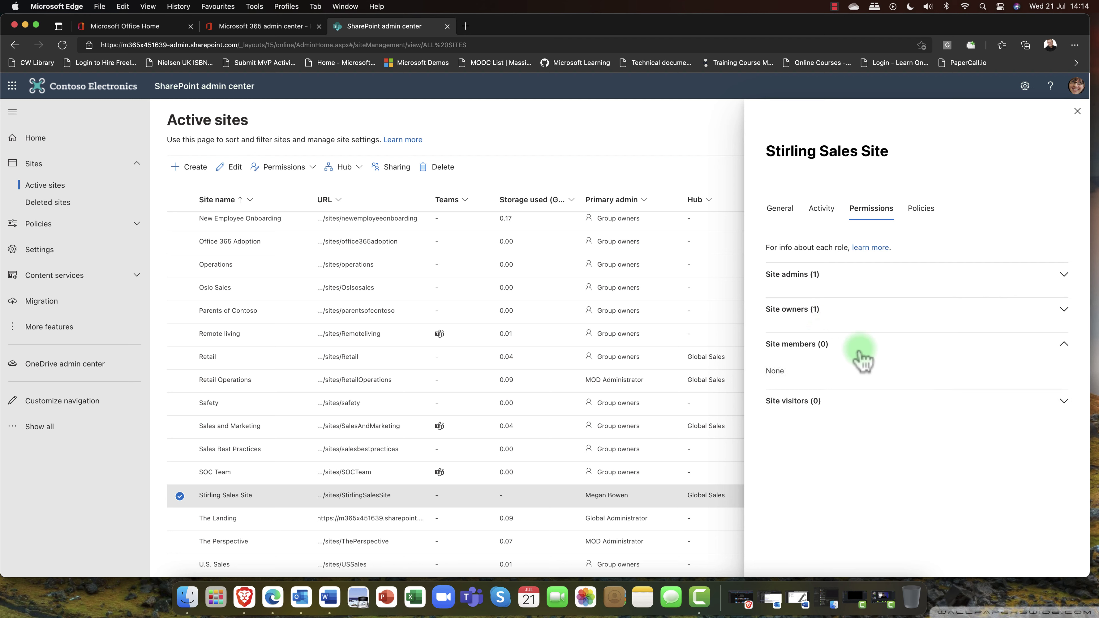
{"action": "left_click", "coordinate": [862, 359]}
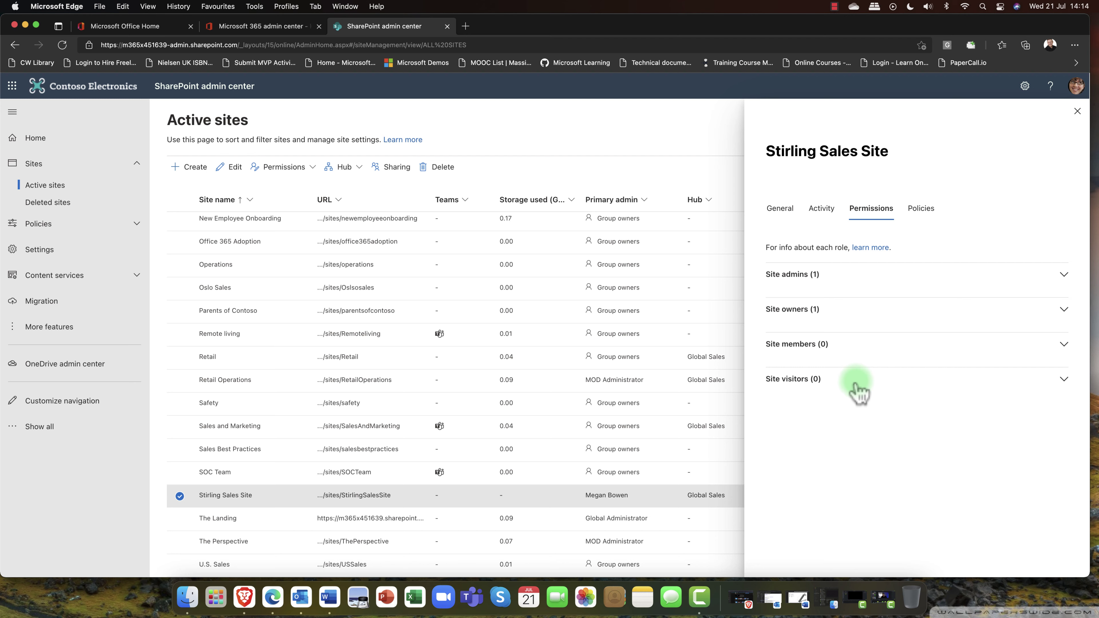
Step: Review the Stirling Sales Site's external sharing and sensitivity policies, and close its details
{"action": "left_click", "coordinate": [922, 209]}
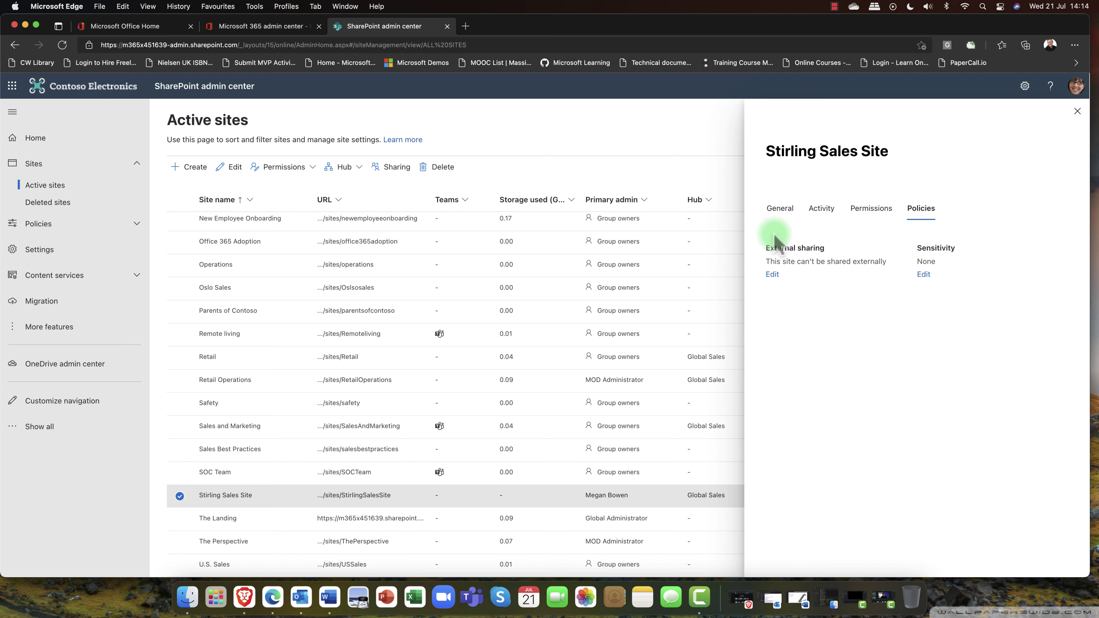
{"action": "left_click_drag", "start_coordinate": [765, 248], "coordinate": [843, 253]}
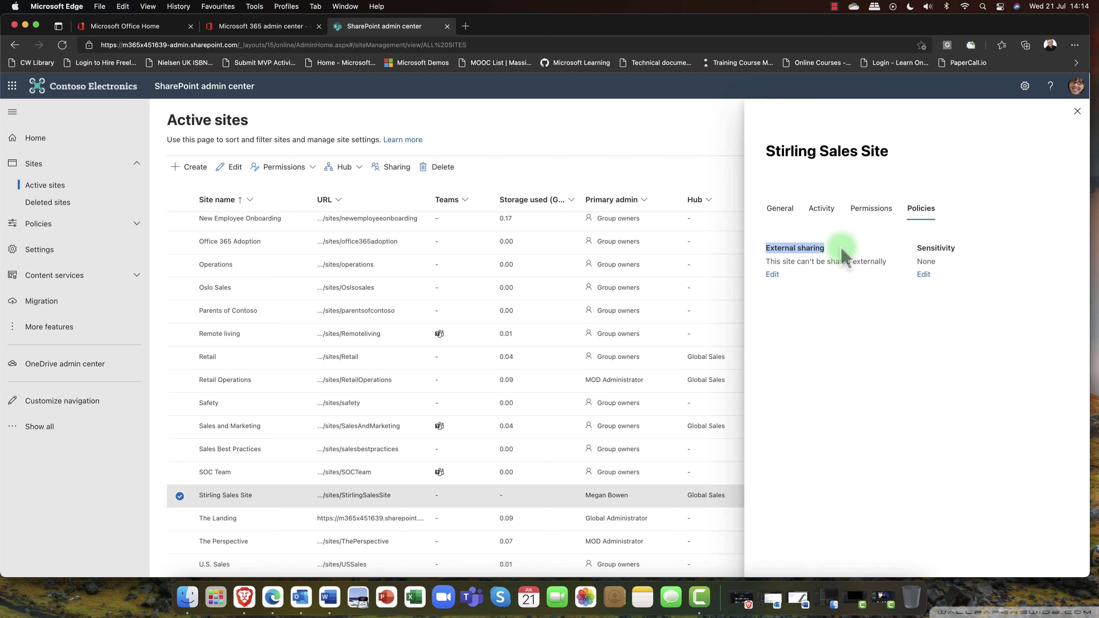
{"action": "left_click_drag", "start_coordinate": [916, 247], "coordinate": [967, 247]}
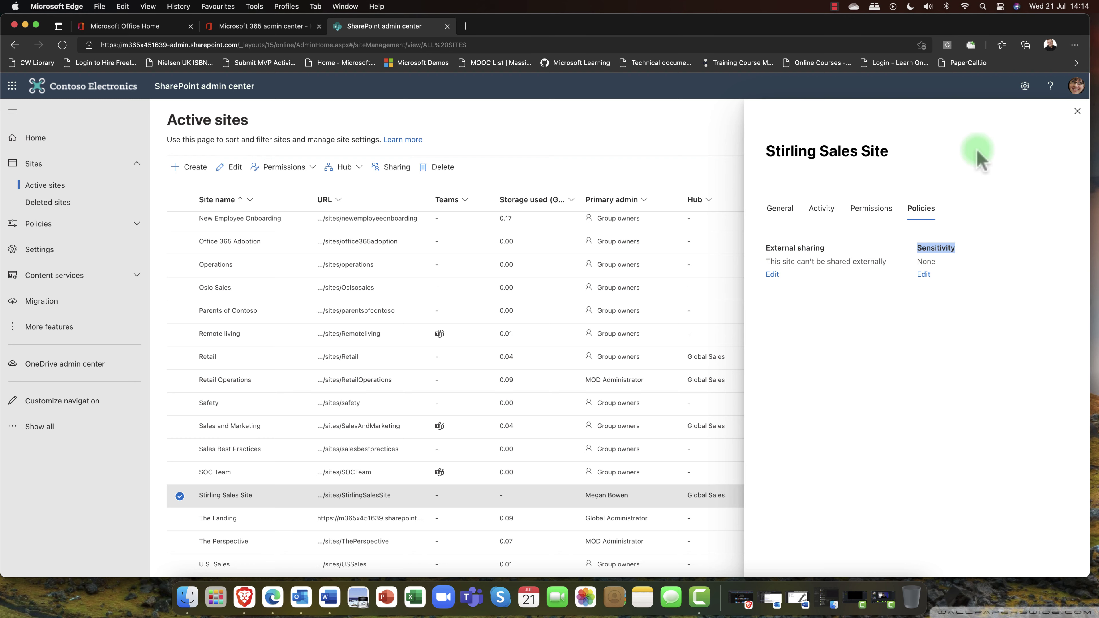
{"action": "left_click", "coordinate": [1077, 111]}
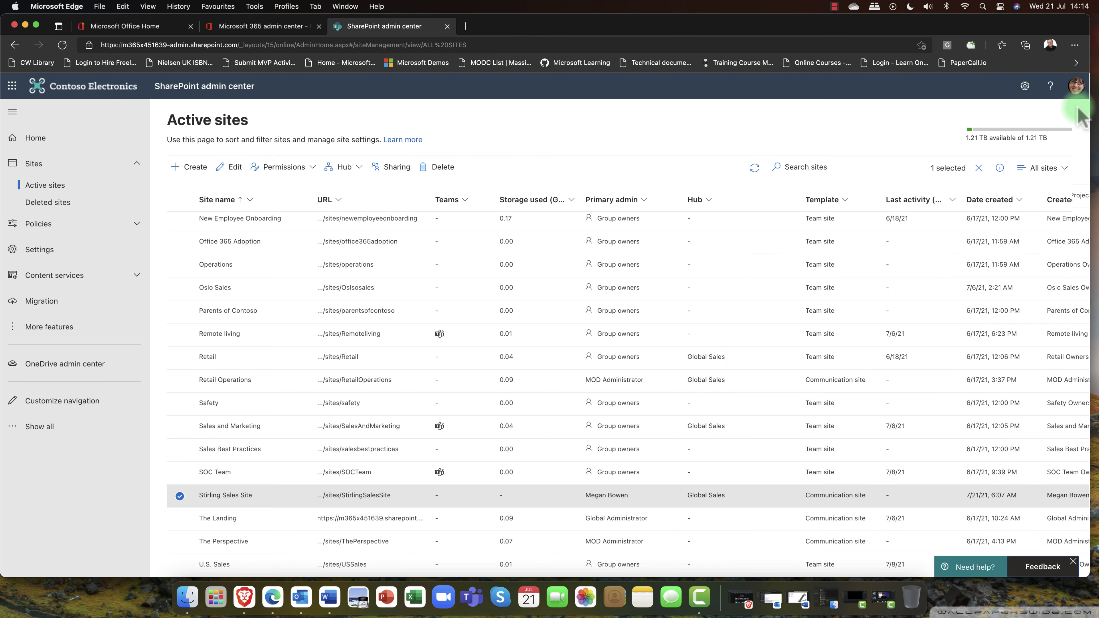
Step: Select Stirling Sales Site, SOC Team, Sales Best Practices and Sales and Marketing together, and look at their bulk edit options
{"action": "left_click", "coordinate": [180, 496]}
{"action": "left_click", "coordinate": [179, 496]}
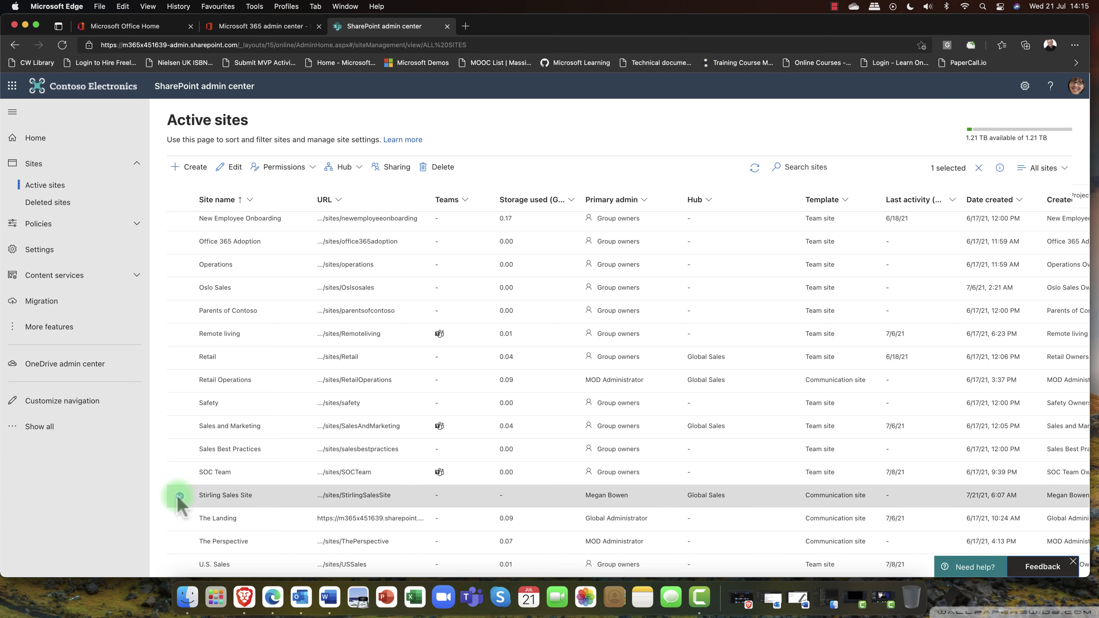
{"action": "left_click", "coordinate": [179, 473]}
{"action": "left_click", "coordinate": [180, 450]}
{"action": "left_click", "coordinate": [180, 427]}
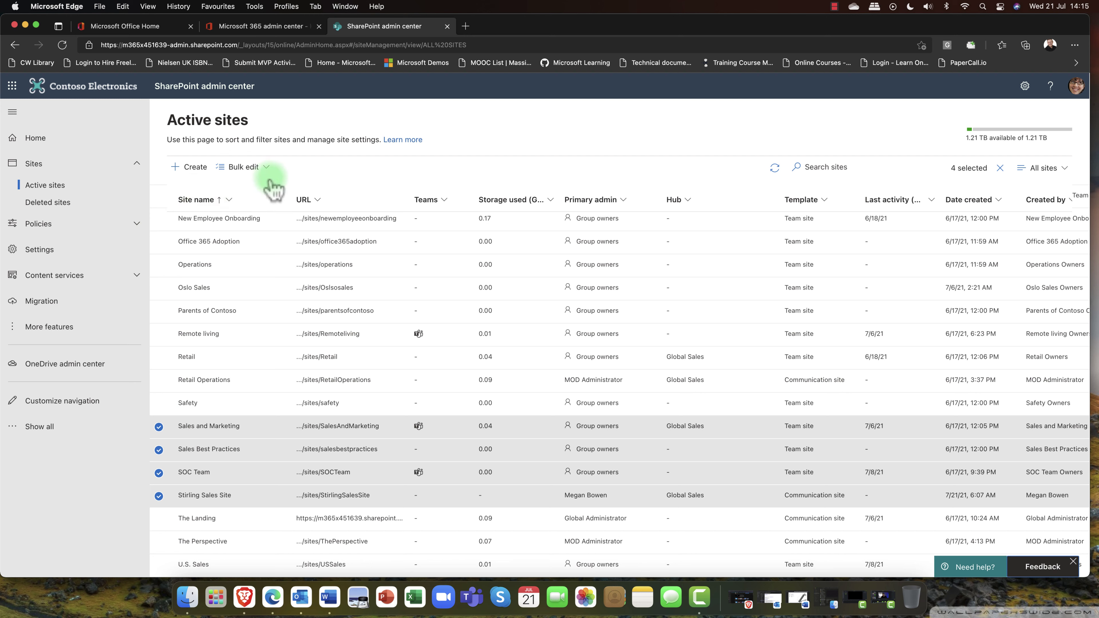
{"action": "left_click", "coordinate": [263, 172]}
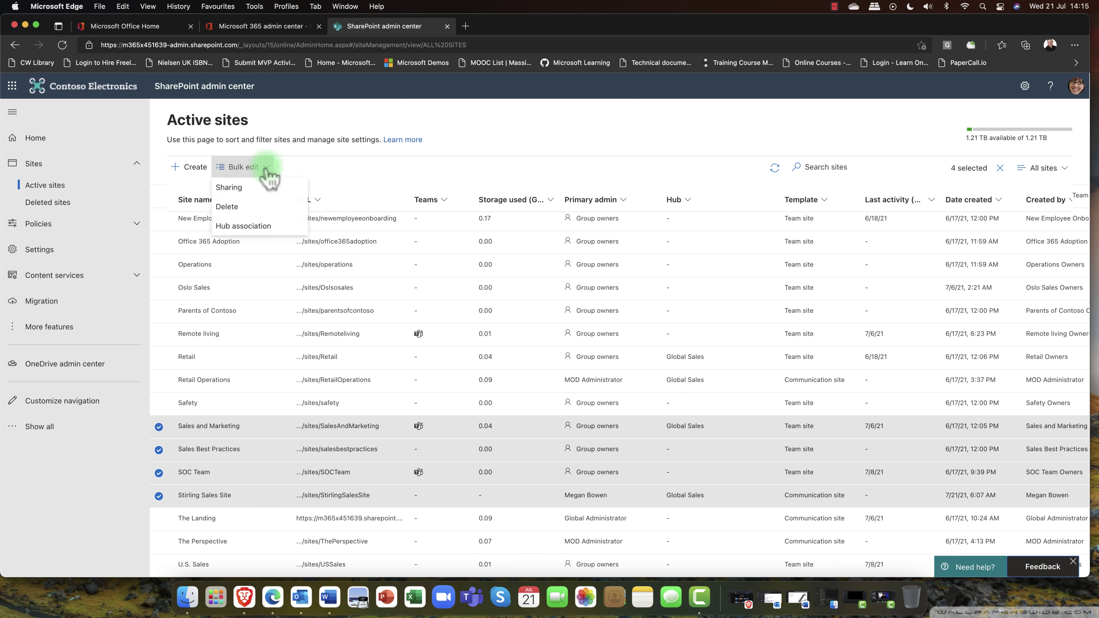
{"action": "left_click", "coordinate": [240, 189]}
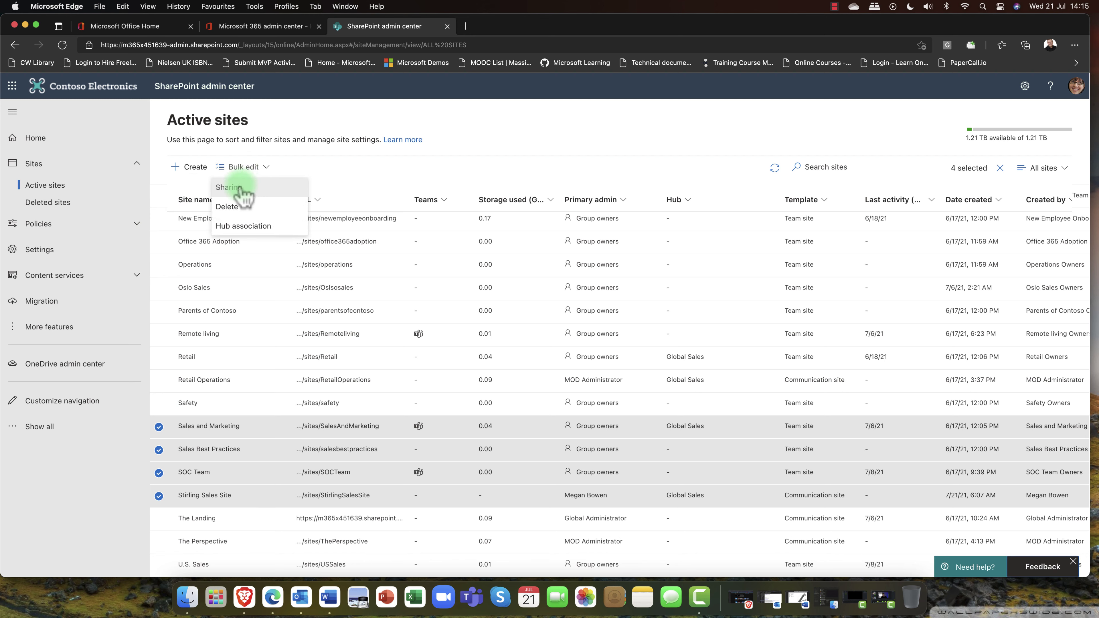
{"action": "left_click", "coordinate": [237, 213]}
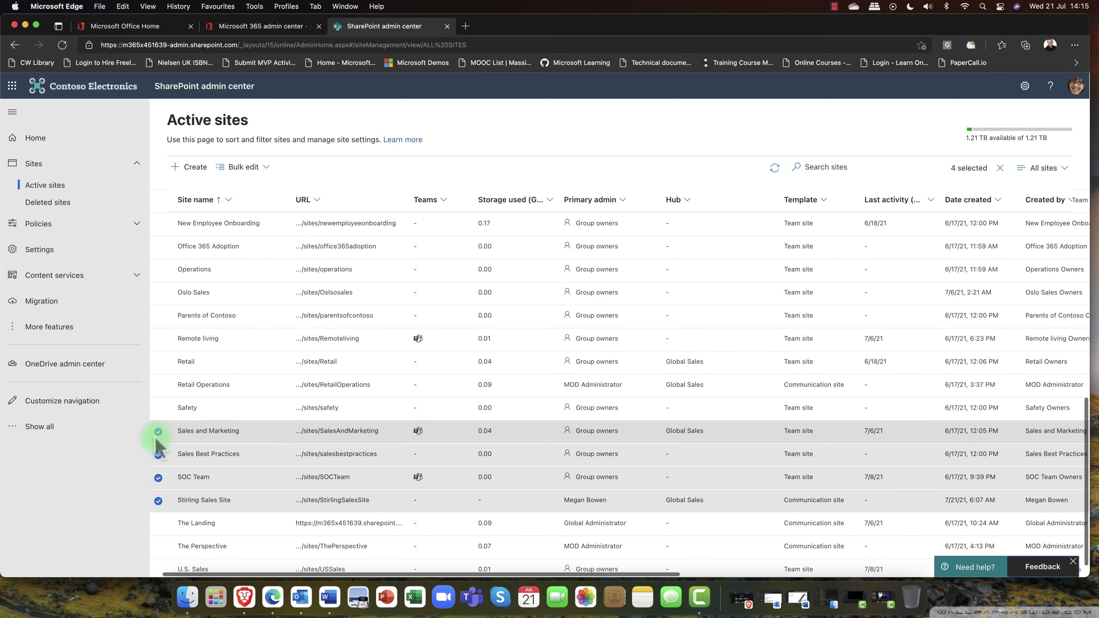
Step: Clear the four-site selection and select only the Stirling Sales Site
{"action": "left_click", "coordinate": [158, 433]}
{"action": "left_click", "coordinate": [158, 456]}
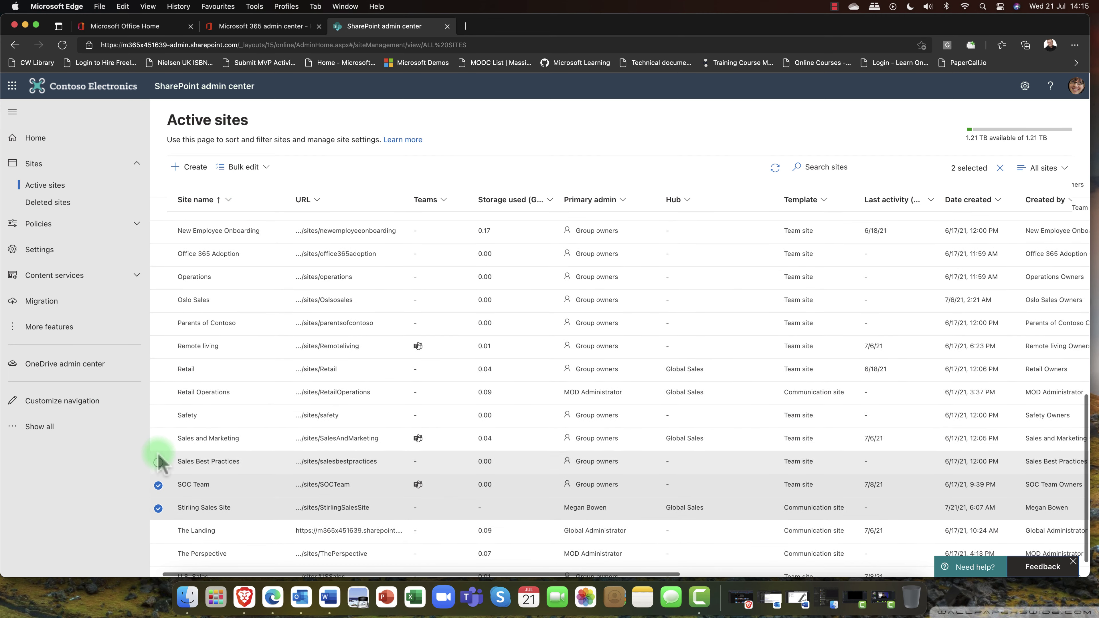
{"action": "left_click", "coordinate": [160, 486]}
{"action": "left_click", "coordinate": [160, 502]}
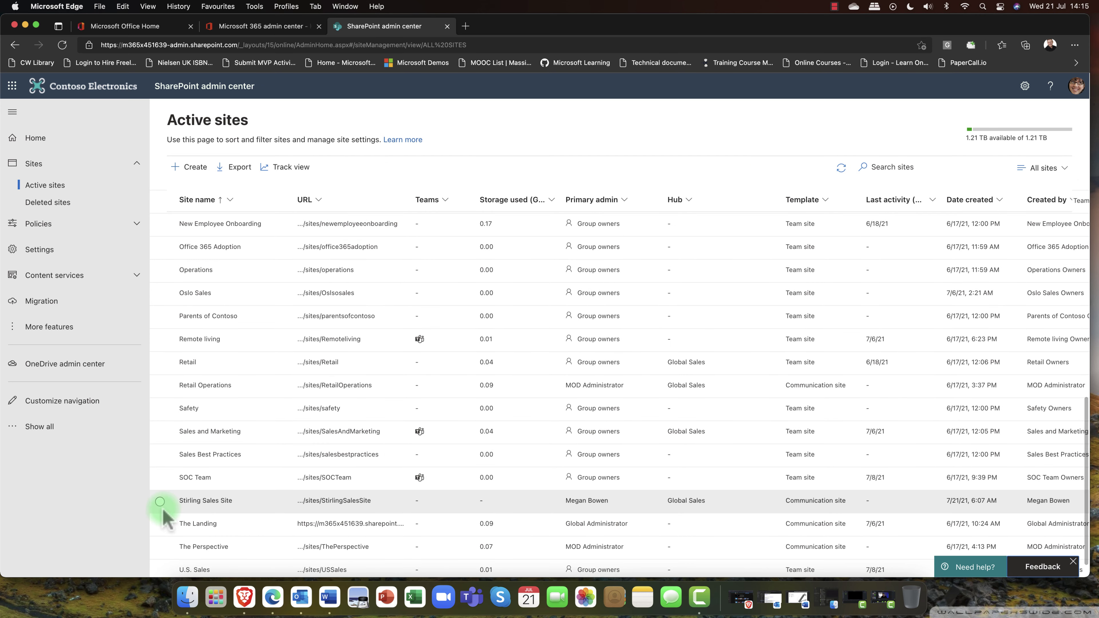
{"action": "left_click", "coordinate": [159, 502]}
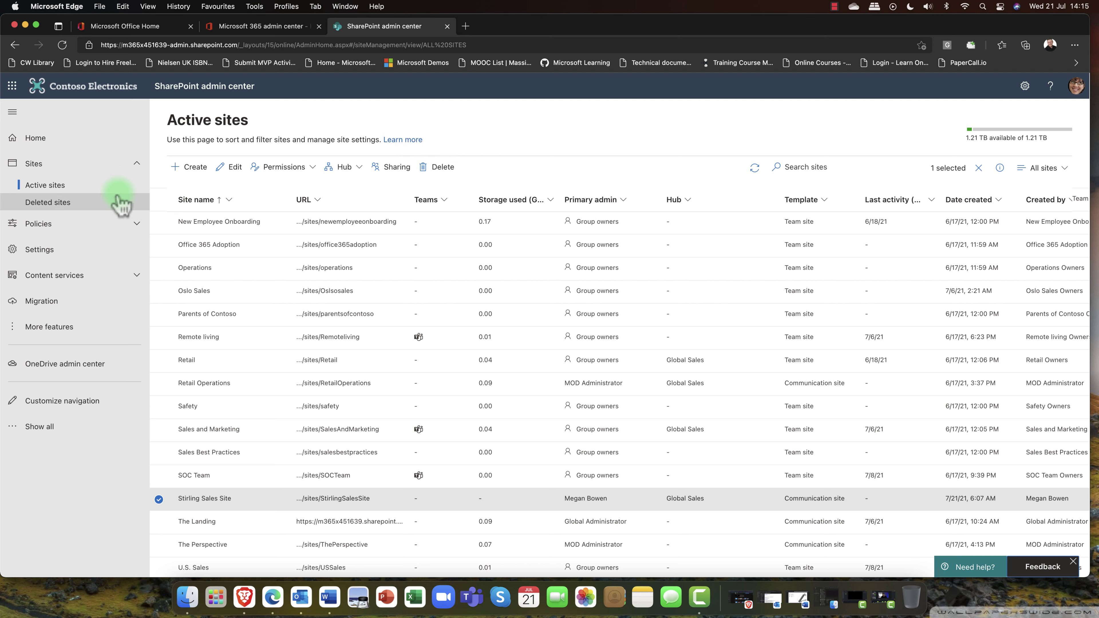
Step: Check the list of deleted sites and return to the active sites list
{"action": "left_click", "coordinate": [50, 210]}
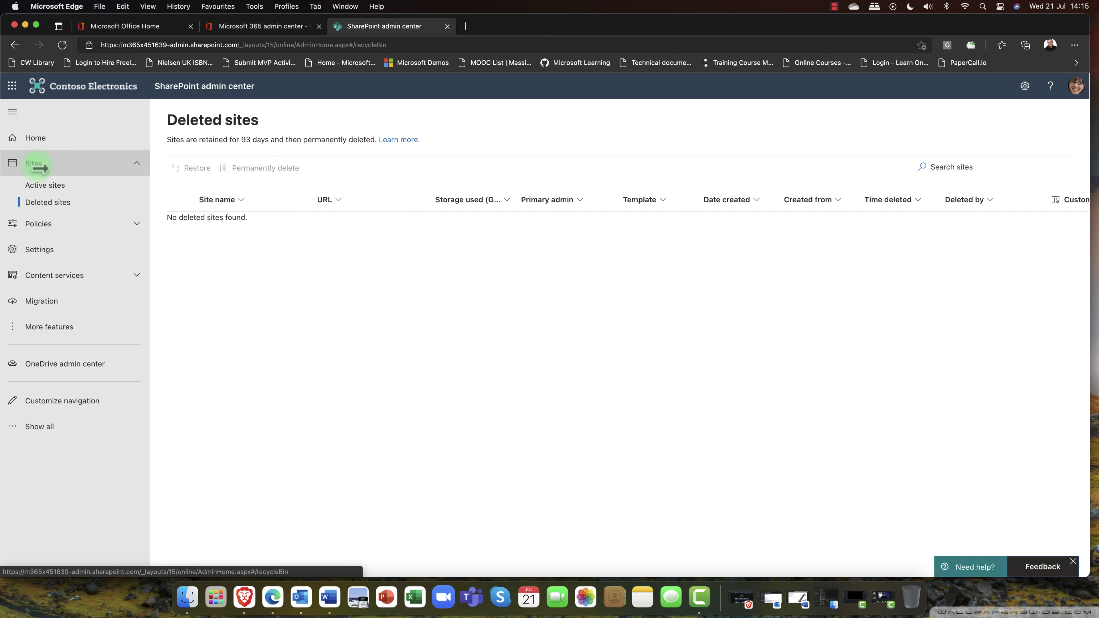
{"action": "left_click", "coordinate": [26, 187]}
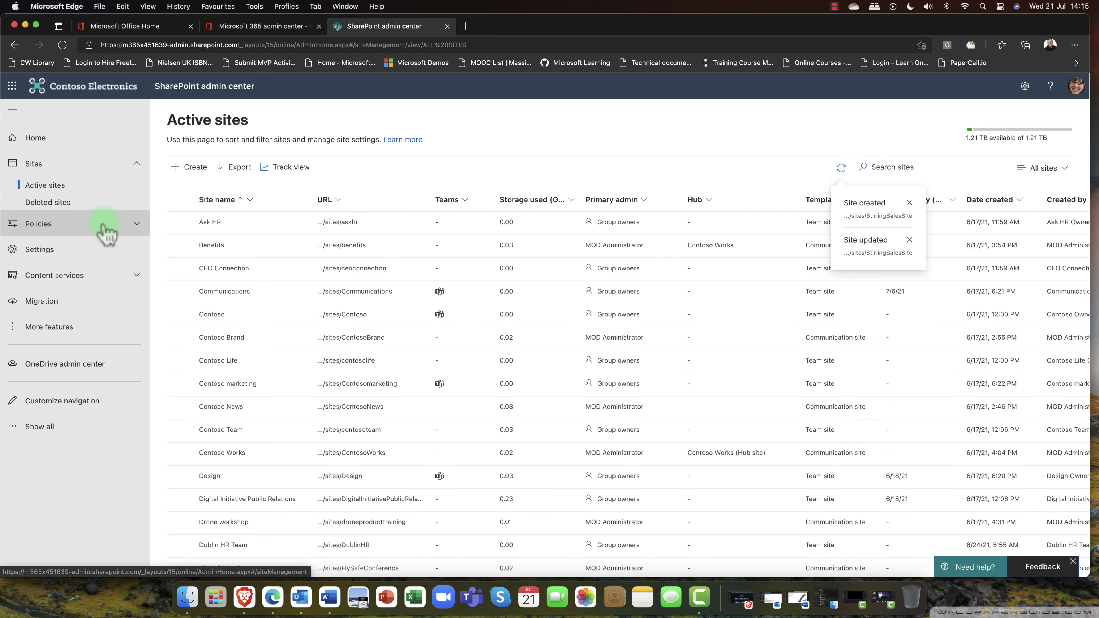
{"action": "left_click", "coordinate": [138, 250]}
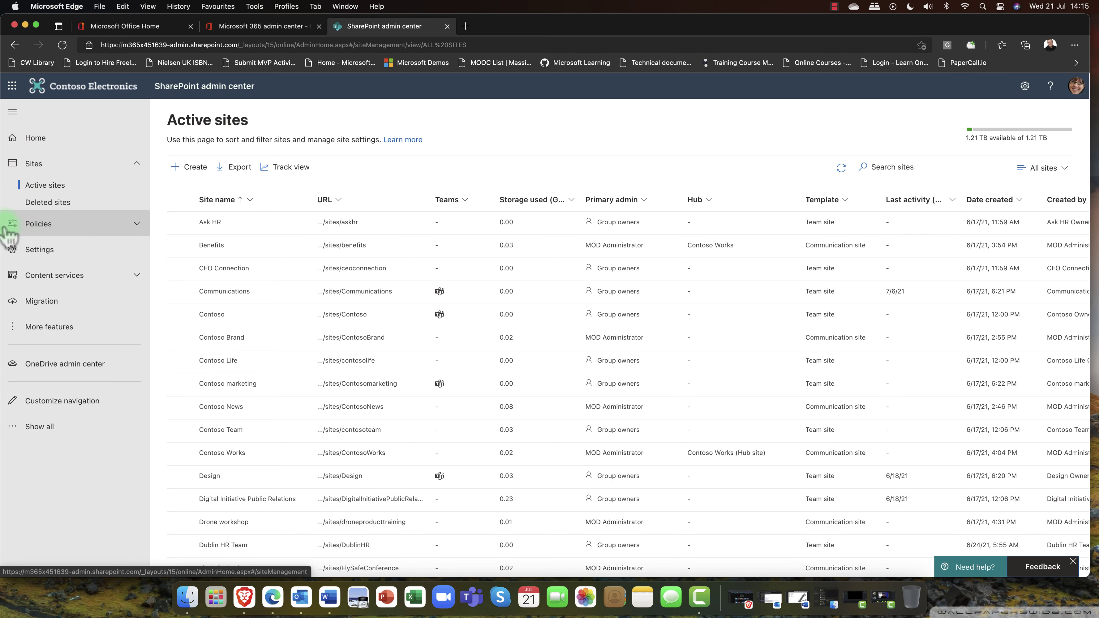
Step: Collapse the Sites section and open the organization-level Sharing policy
{"action": "left_click", "coordinate": [131, 170]}
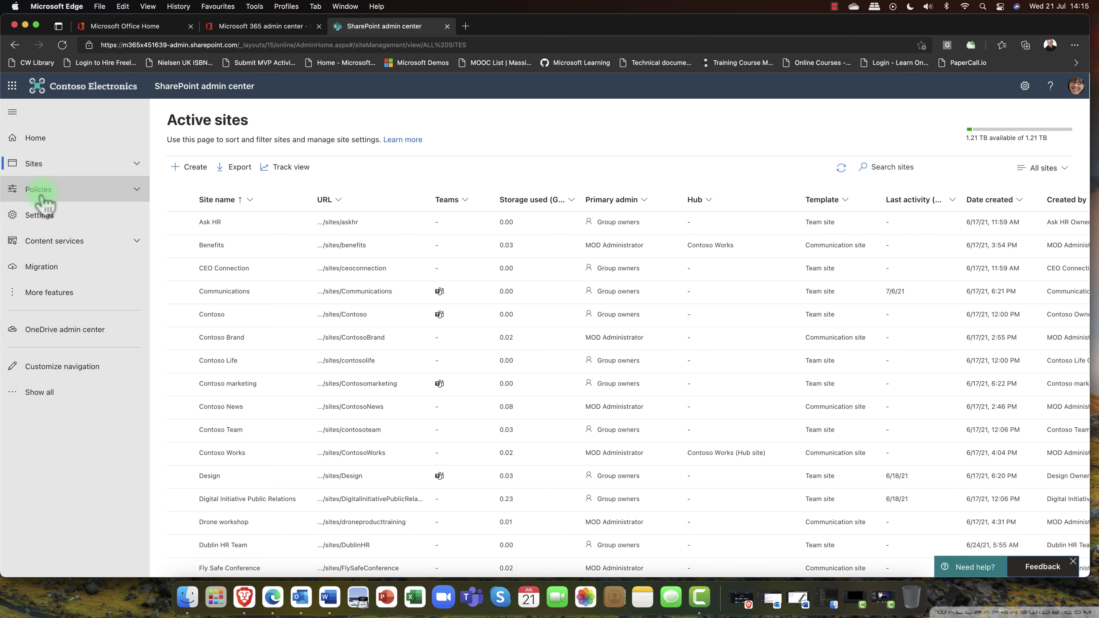
{"action": "left_click", "coordinate": [18, 199]}
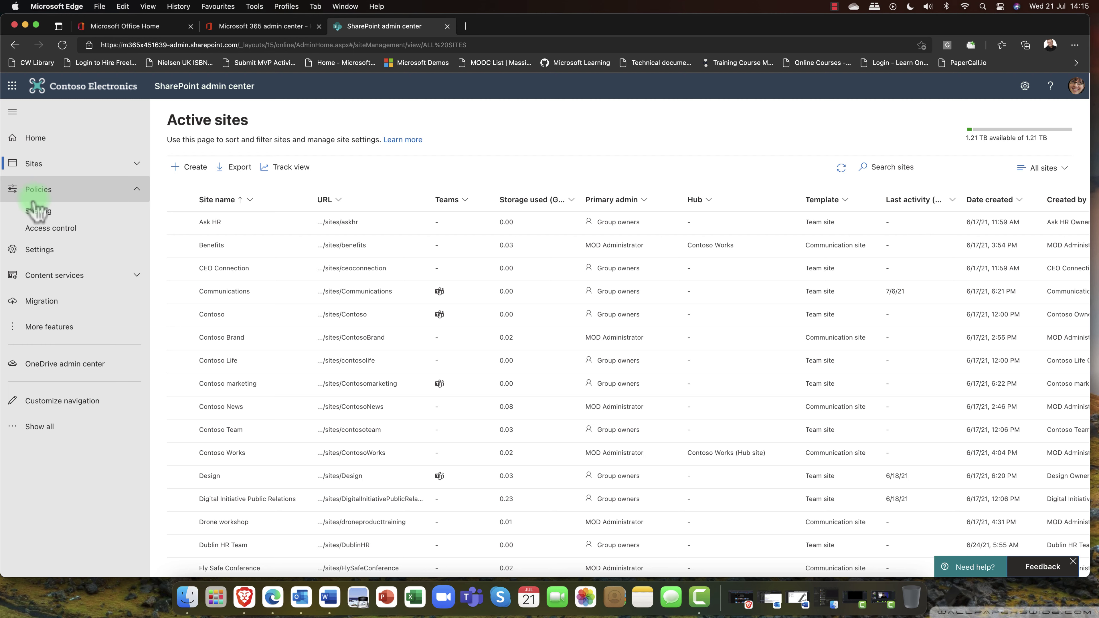
{"action": "scroll", "coordinate": [35, 208], "scroll_direction": "right", "scroll_amount": 1}
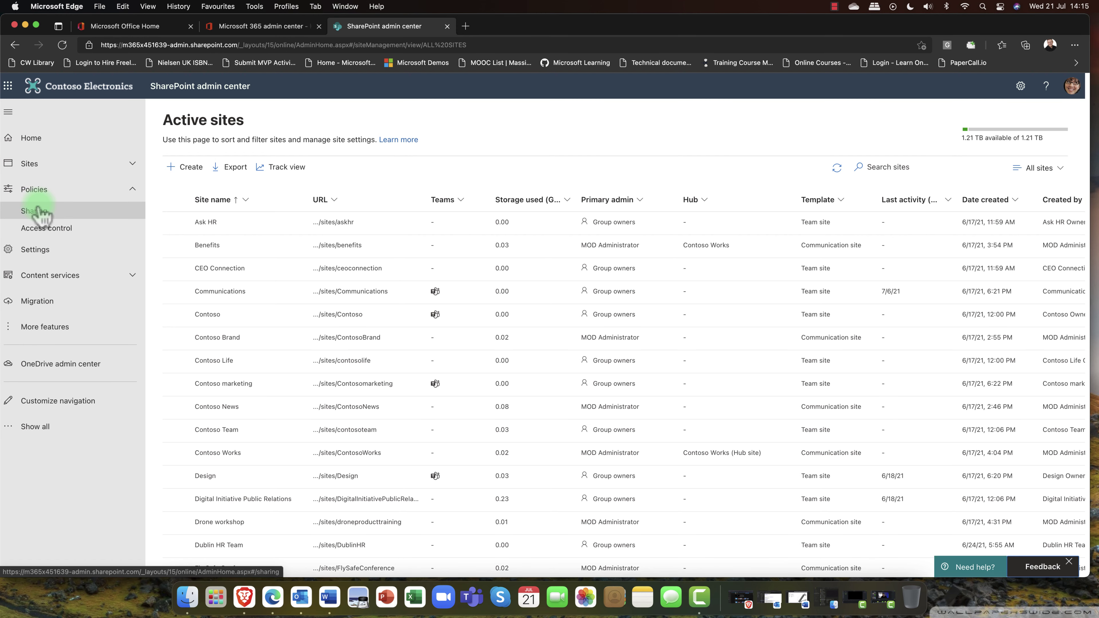
{"action": "left_click", "coordinate": [41, 212]}
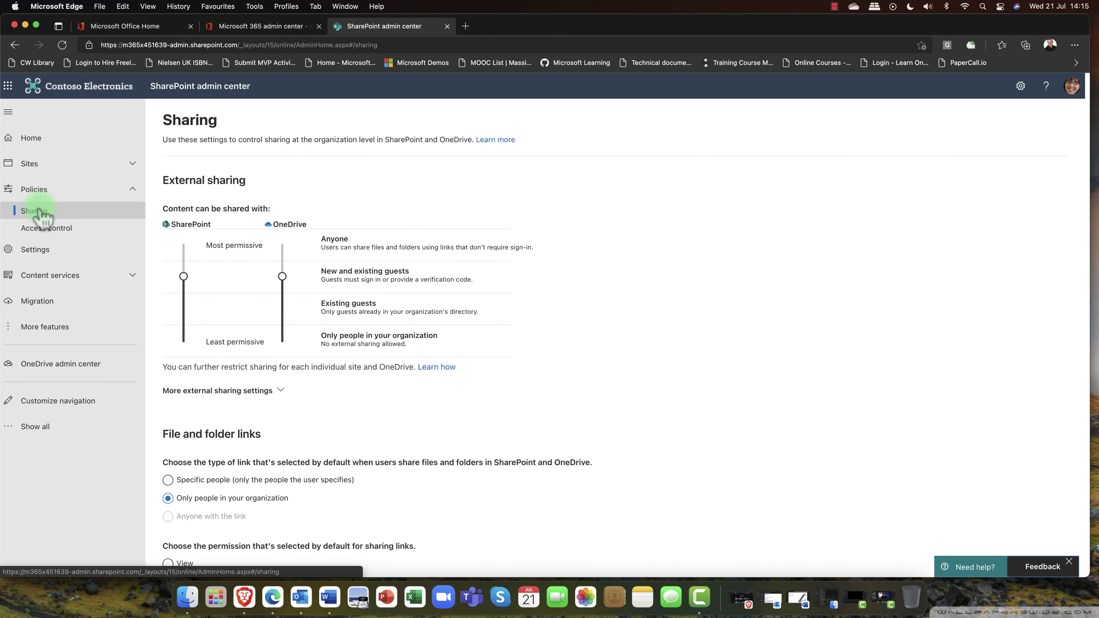
{"action": "scroll", "coordinate": [346, 240], "scroll_direction": "left", "scroll_amount": 1}
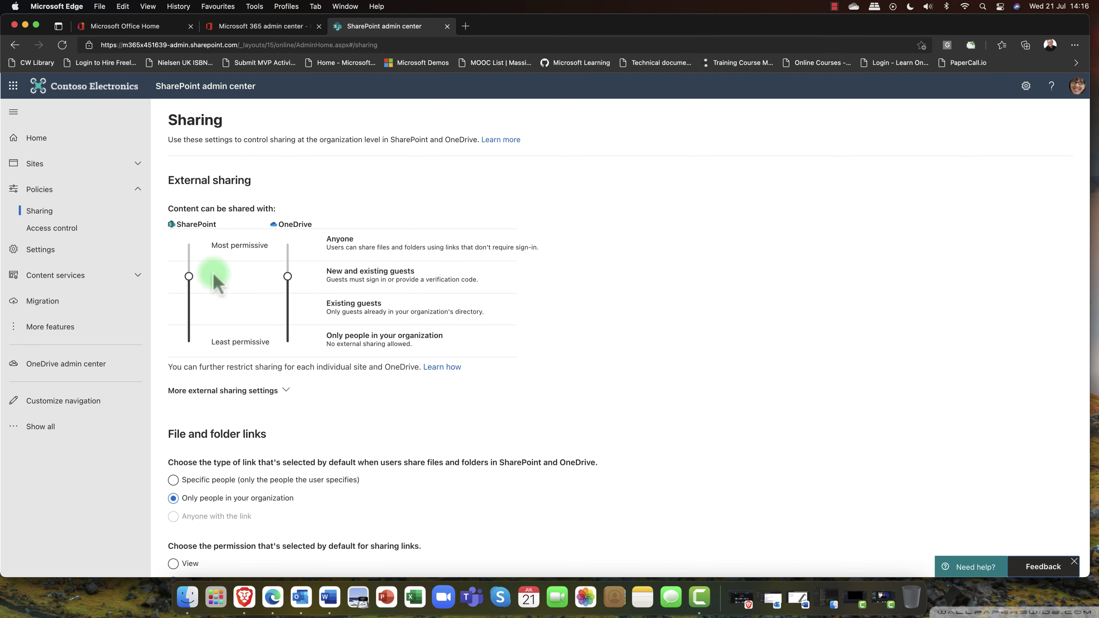
Step: Try the Anyone level of external sharing for SharePoint and OneDrive, then lower it to New and existing guests
{"action": "left_click_drag", "start_coordinate": [189, 276], "coordinate": [191, 242]}
{"action": "left_click_drag", "start_coordinate": [288, 275], "coordinate": [253, 235]}
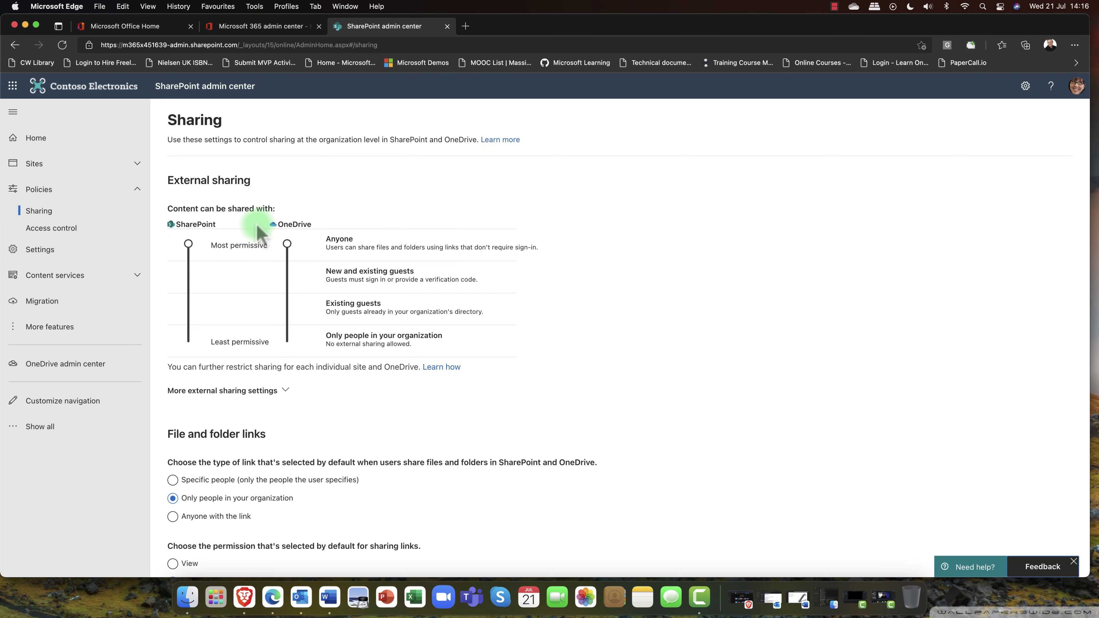
{"action": "left_click_drag", "start_coordinate": [189, 244], "coordinate": [189, 265]}
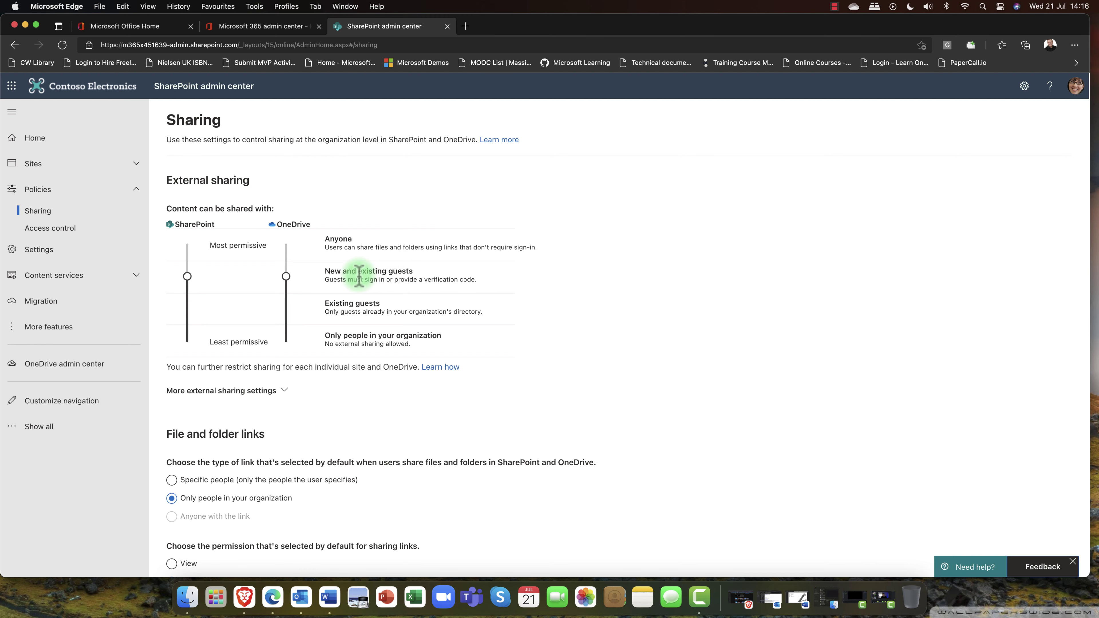
Step: Try the Existing guests level of external sharing, then Only people in your organization for both OneDrive and SharePoint
{"action": "left_click", "coordinate": [287, 309]}
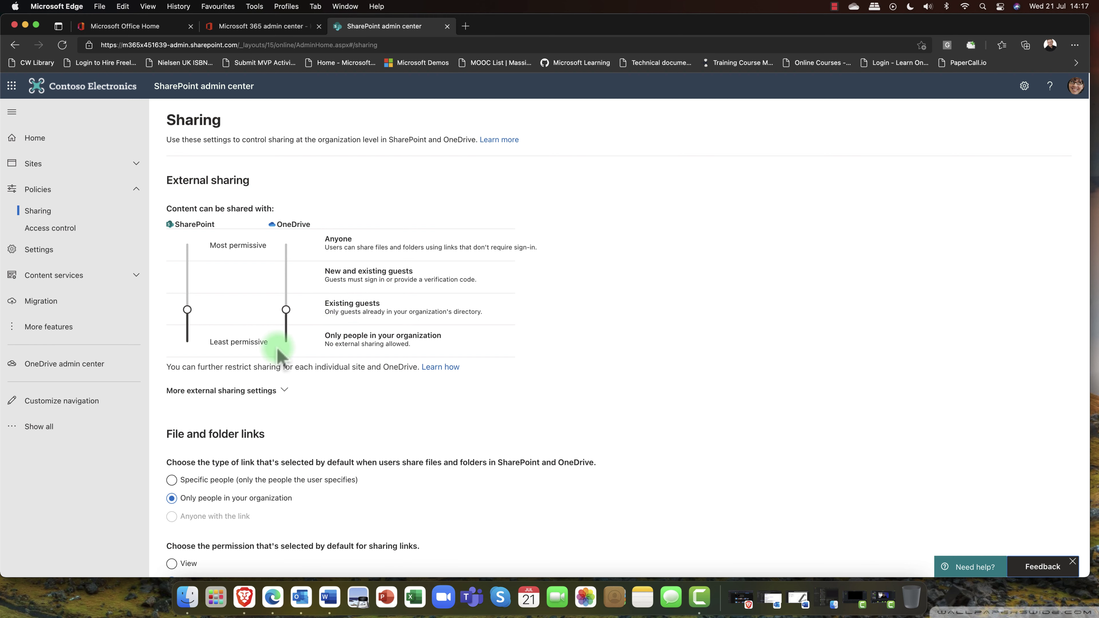
{"action": "left_click", "coordinate": [283, 341]}
{"action": "left_click", "coordinate": [187, 341]}
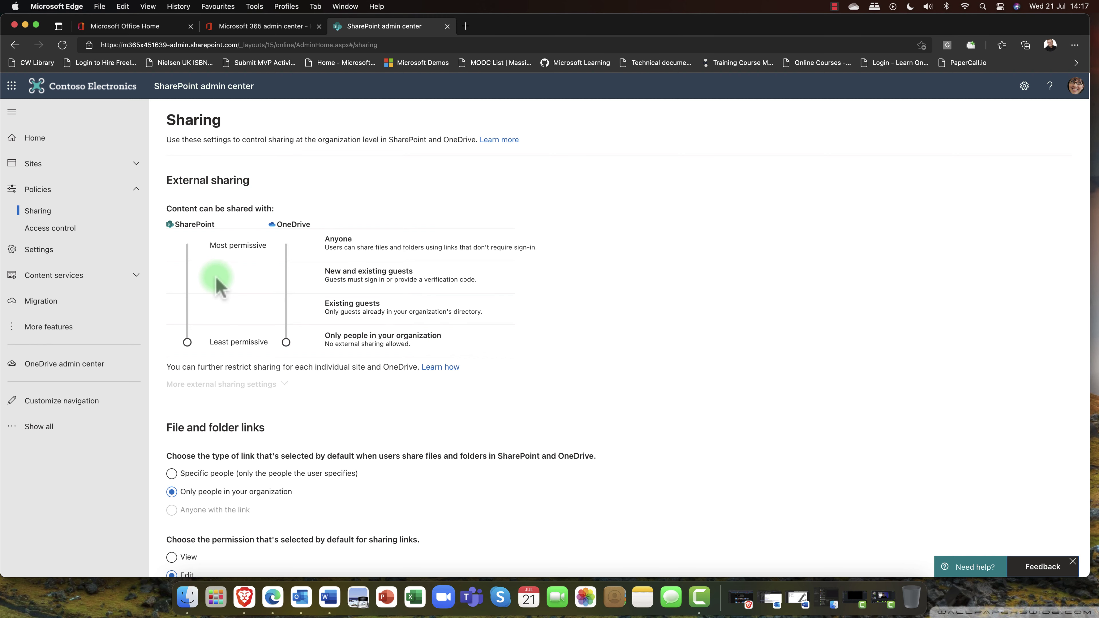
Step: Set SharePoint and OneDrive external sharing to New and existing guests, and look over the file and folder link settings
{"action": "left_click", "coordinate": [188, 277]}
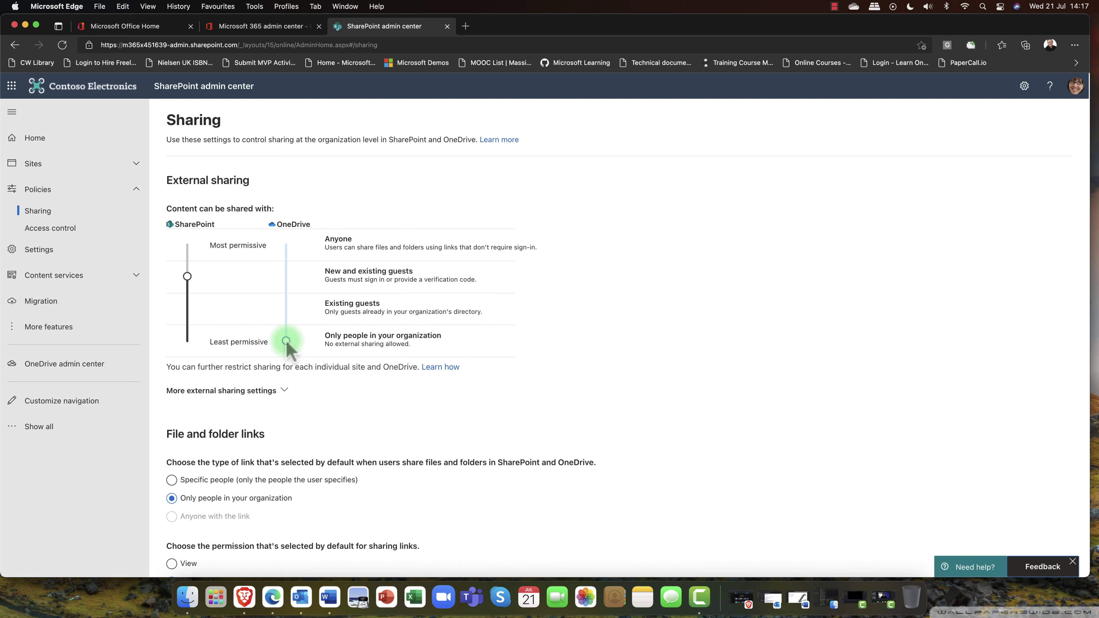
{"action": "left_click_drag", "start_coordinate": [286, 341], "coordinate": [286, 272]}
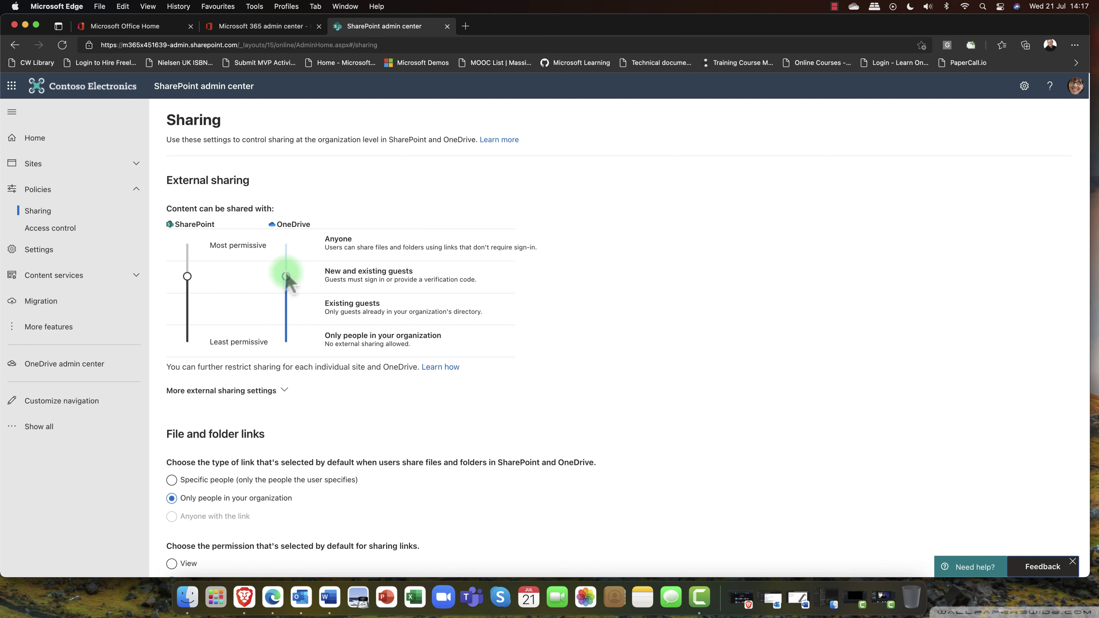
{"action": "scroll", "coordinate": [286, 277], "scroll_direction": "down", "scroll_amount": 5}
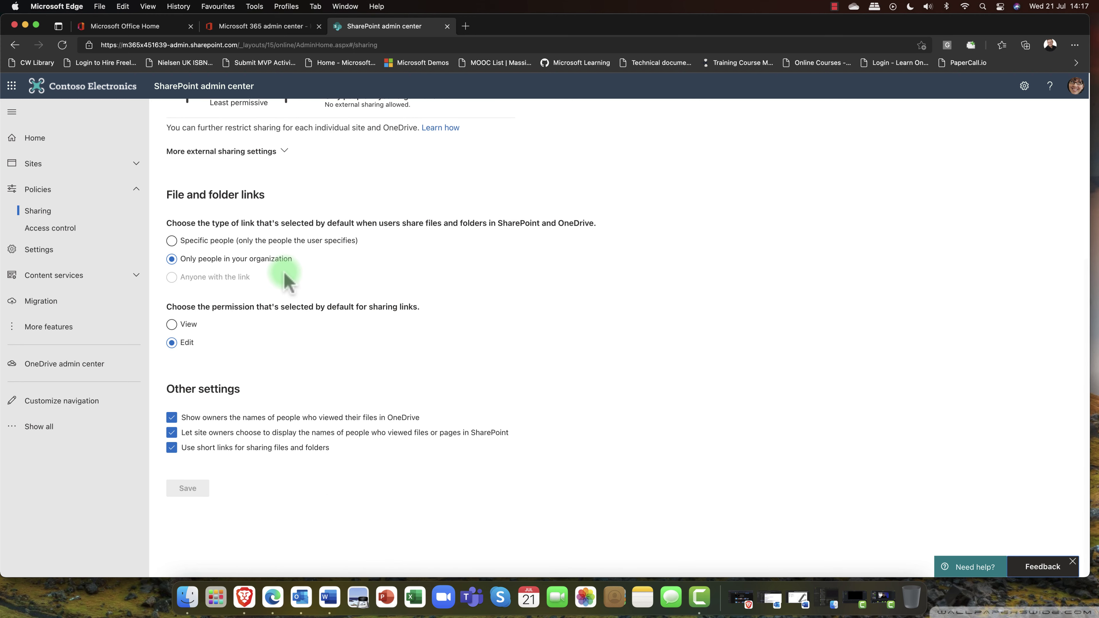
{"action": "scroll", "coordinate": [286, 277], "scroll_direction": "up", "scroll_amount": 5}
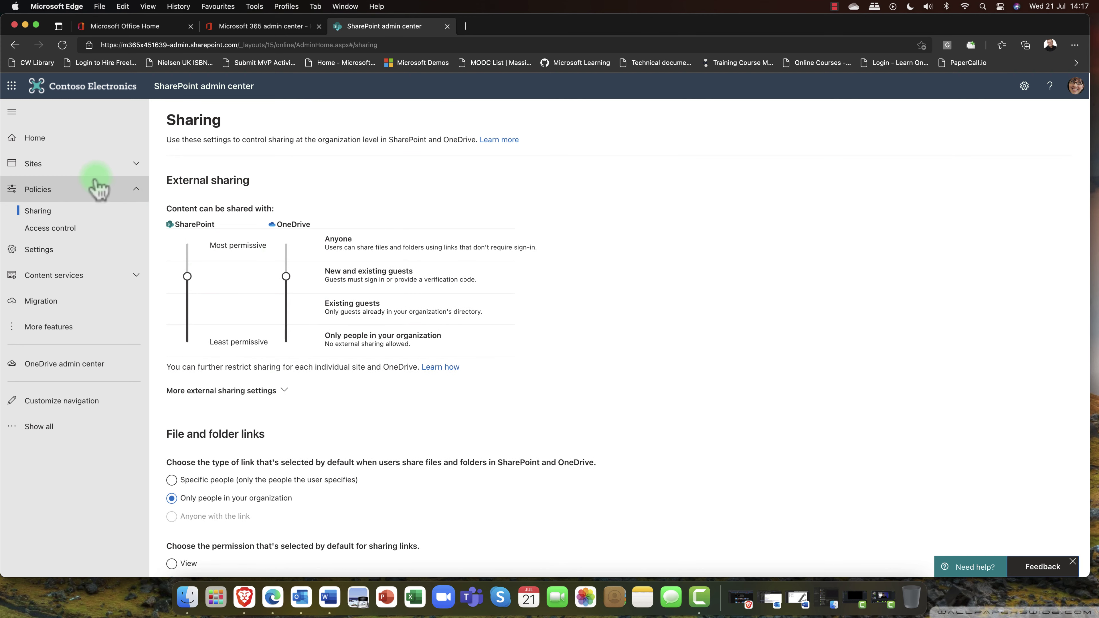
Step: Select the Stirling Sales Site among the active sites and view the external sharing entry in its policies
{"action": "left_click", "coordinate": [38, 168]}
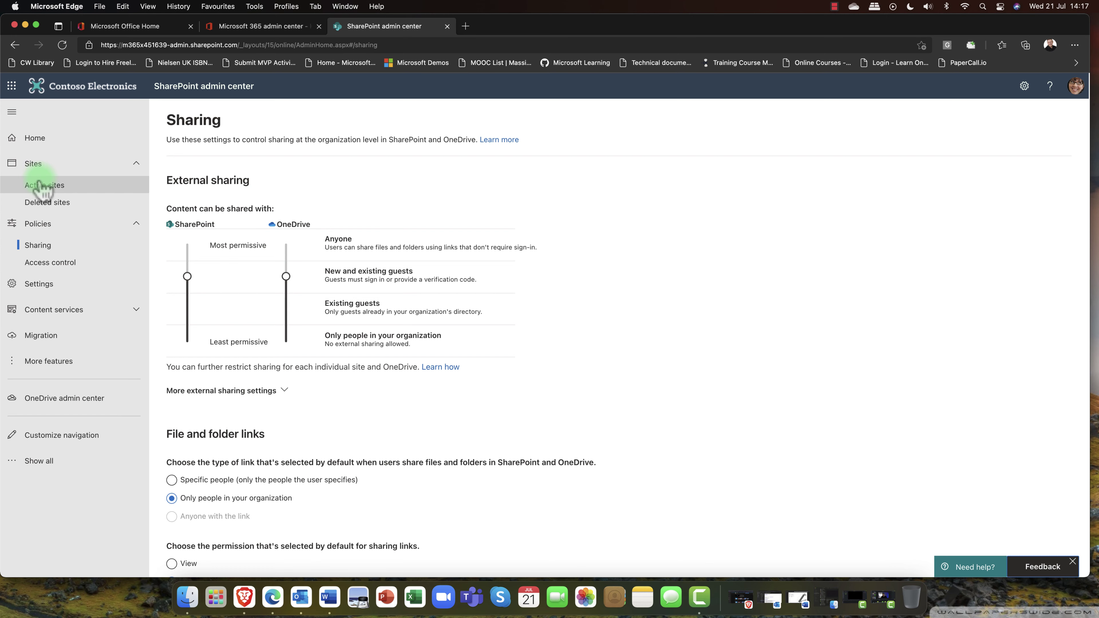
{"action": "left_click", "coordinate": [43, 186]}
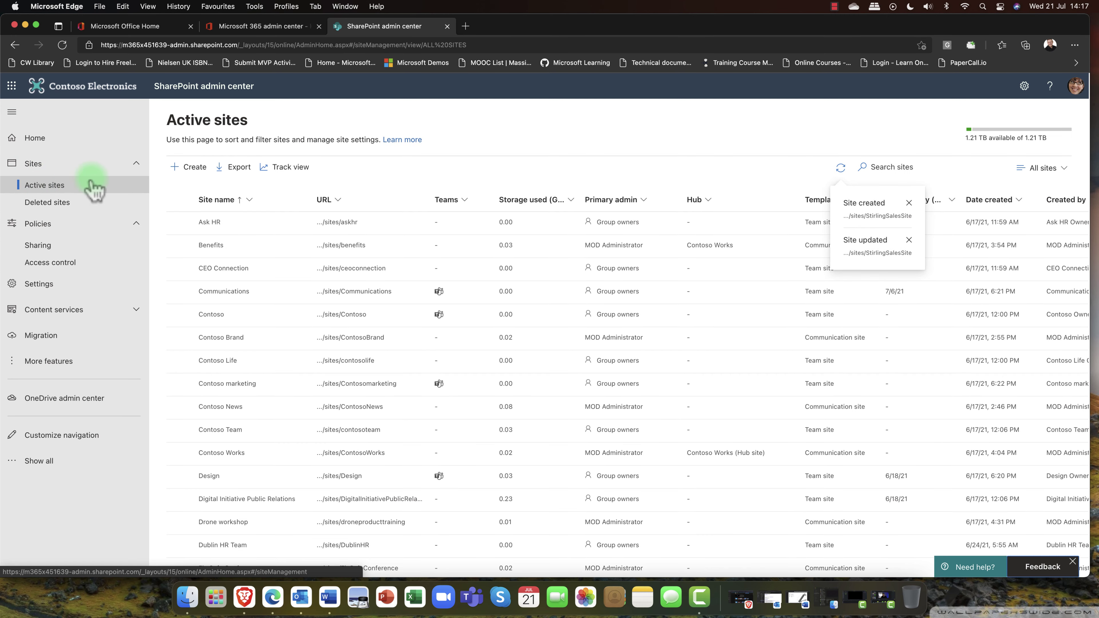
{"action": "scroll", "coordinate": [269, 275], "scroll_direction": "down", "scroll_amount": 13}
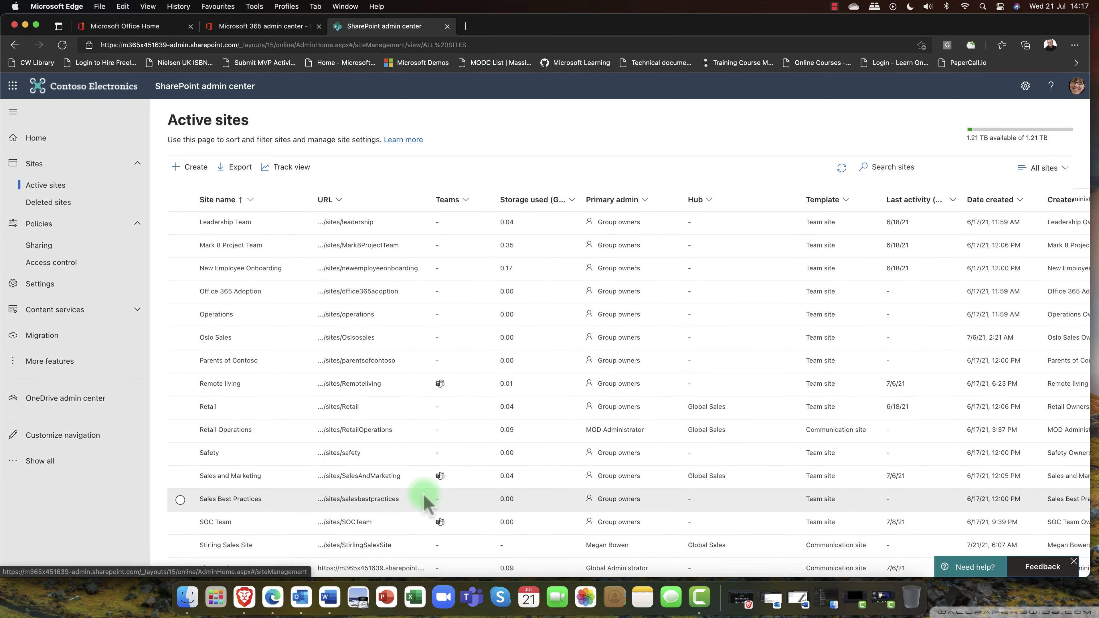
{"action": "scroll", "coordinate": [576, 485], "scroll_direction": "down", "scroll_amount": 1}
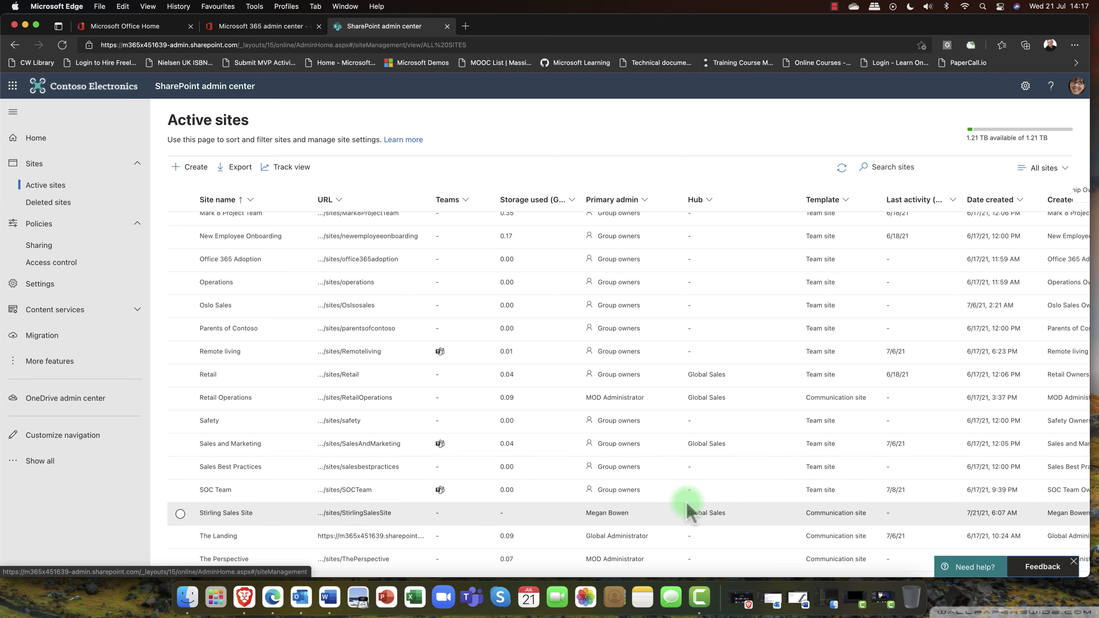
{"action": "left_click", "coordinate": [180, 514]}
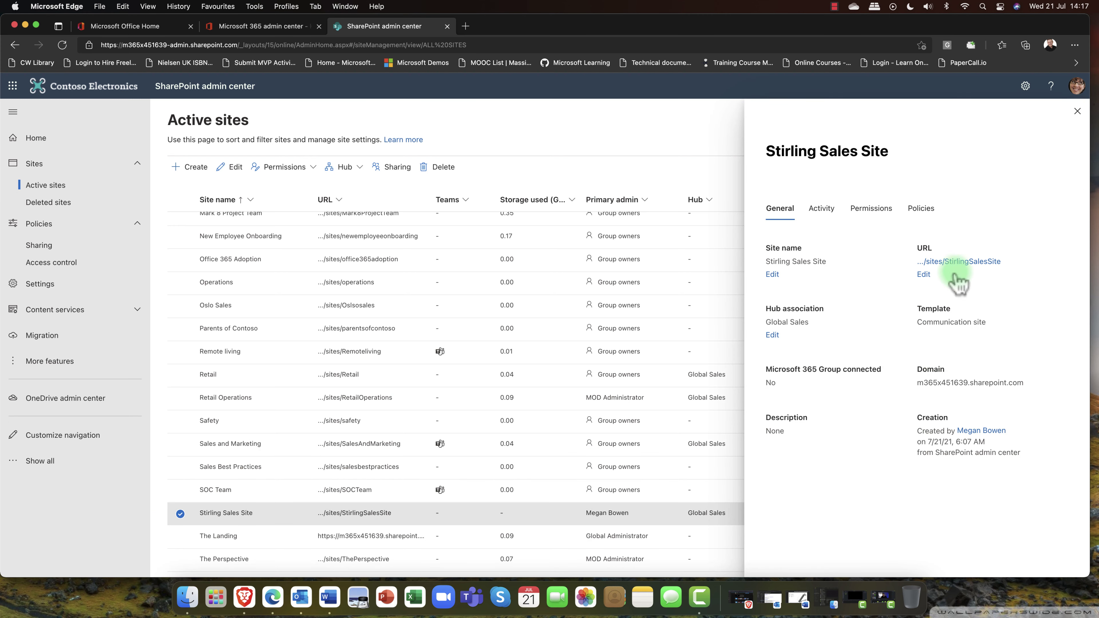
{"action": "left_click", "coordinate": [926, 216]}
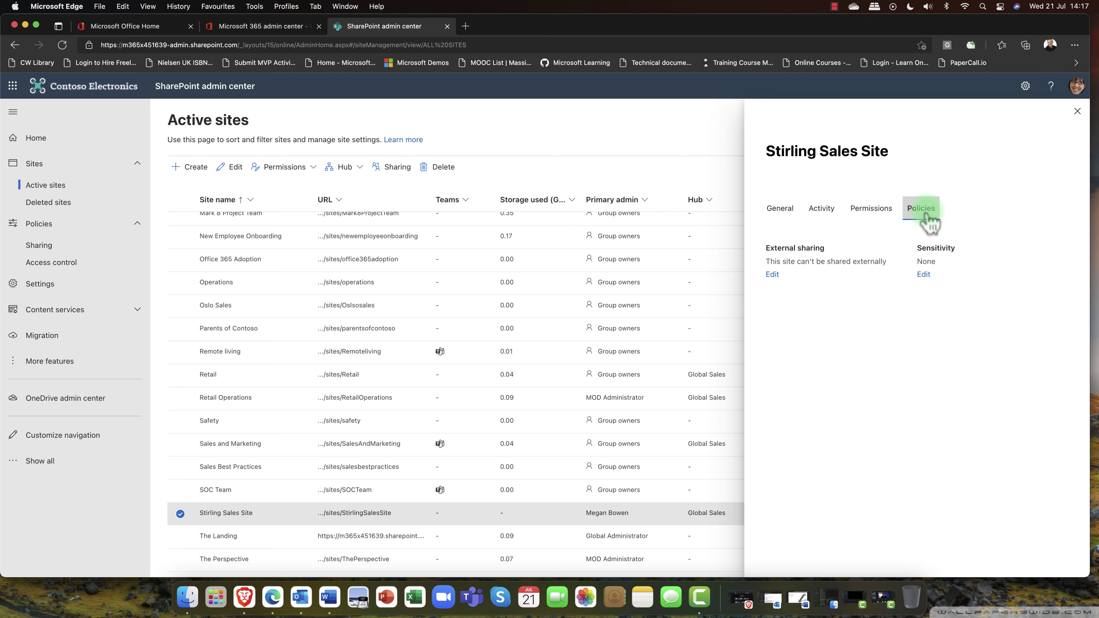
{"action": "left_click_drag", "start_coordinate": [766, 255], "coordinate": [791, 262]}
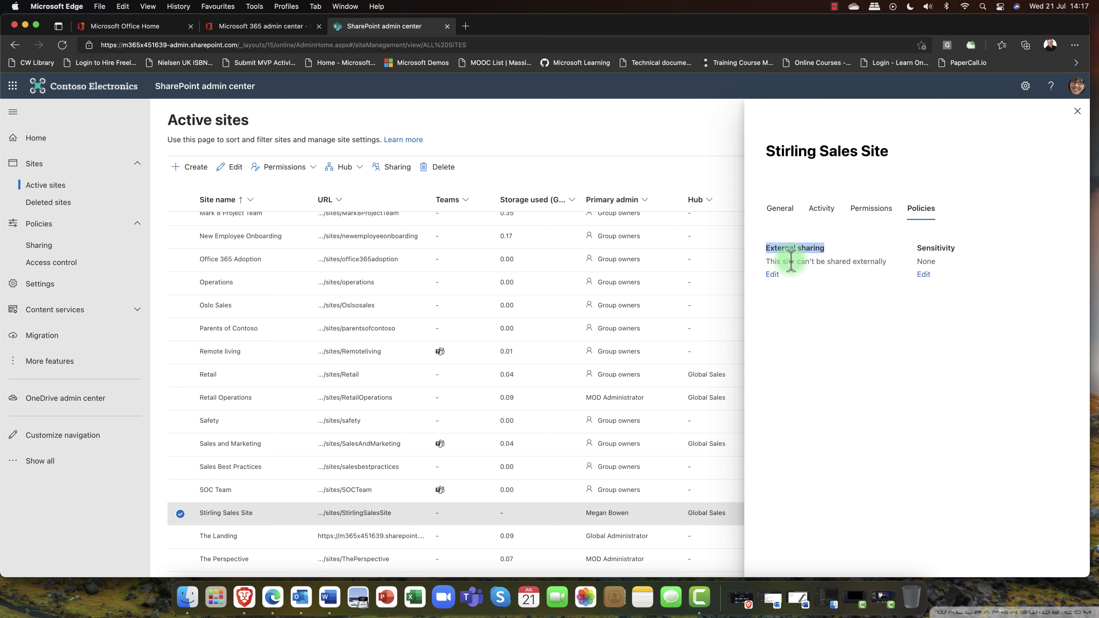
Step: Edit the site's external sharing, trying Existing guests only and New and existing guests, and save it as Only people in your organization
{"action": "left_click", "coordinate": [773, 277]}
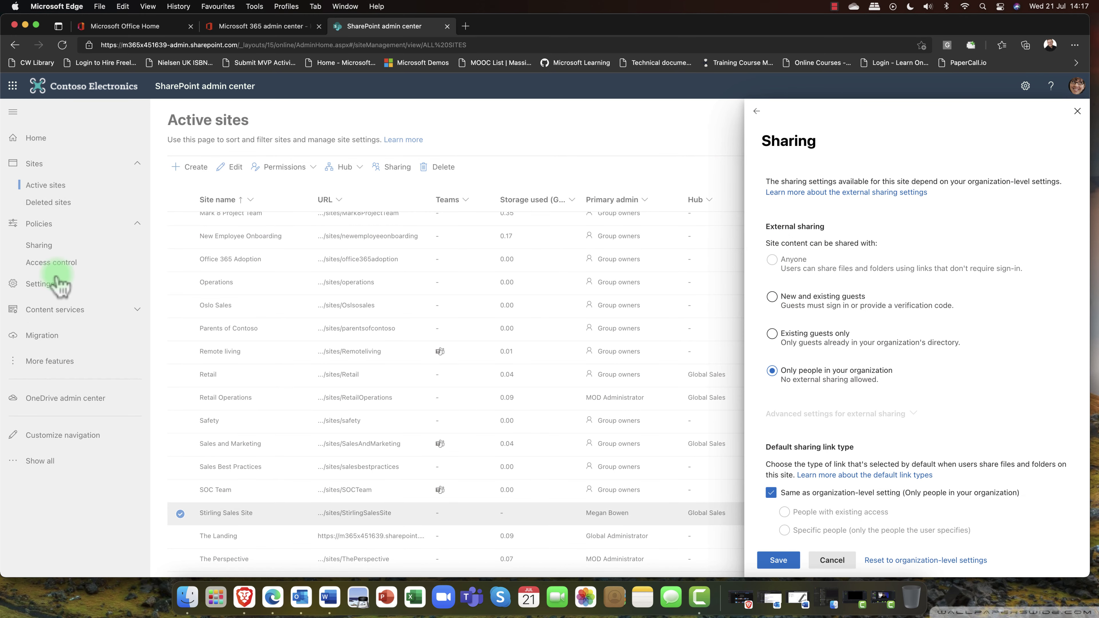
{"action": "left_click", "coordinate": [772, 334]}
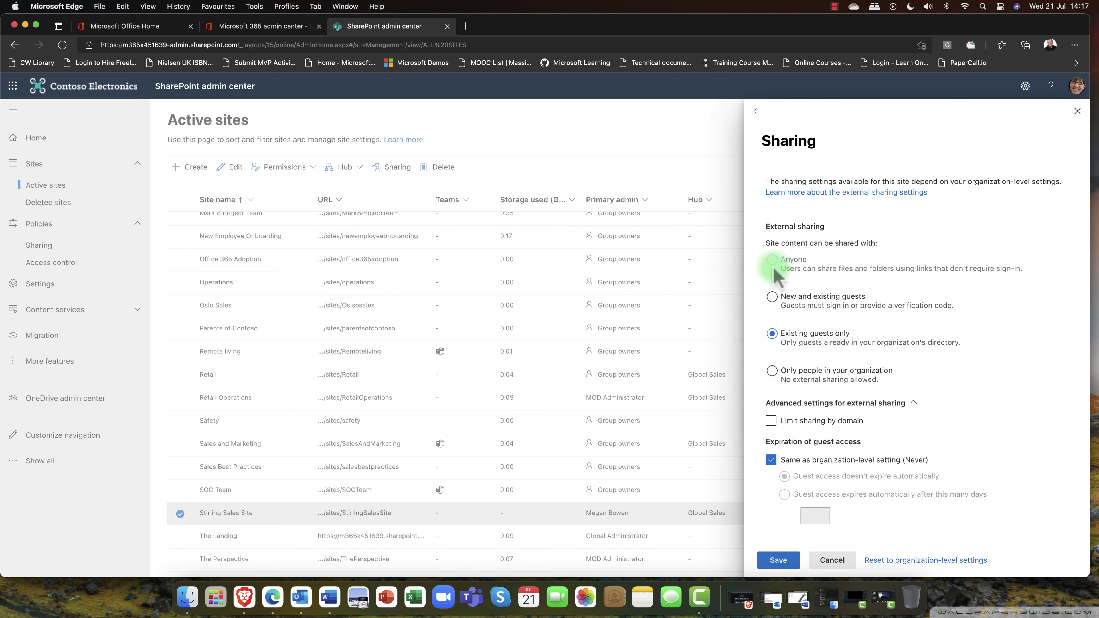
{"action": "left_click", "coordinate": [772, 298]}
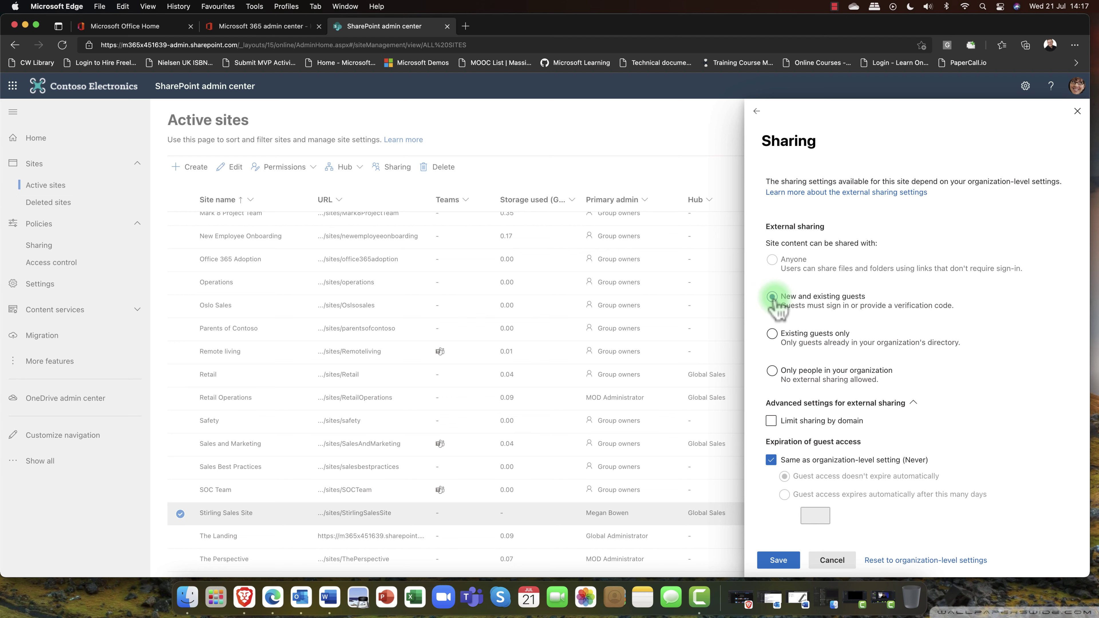
{"action": "left_click", "coordinate": [784, 262]}
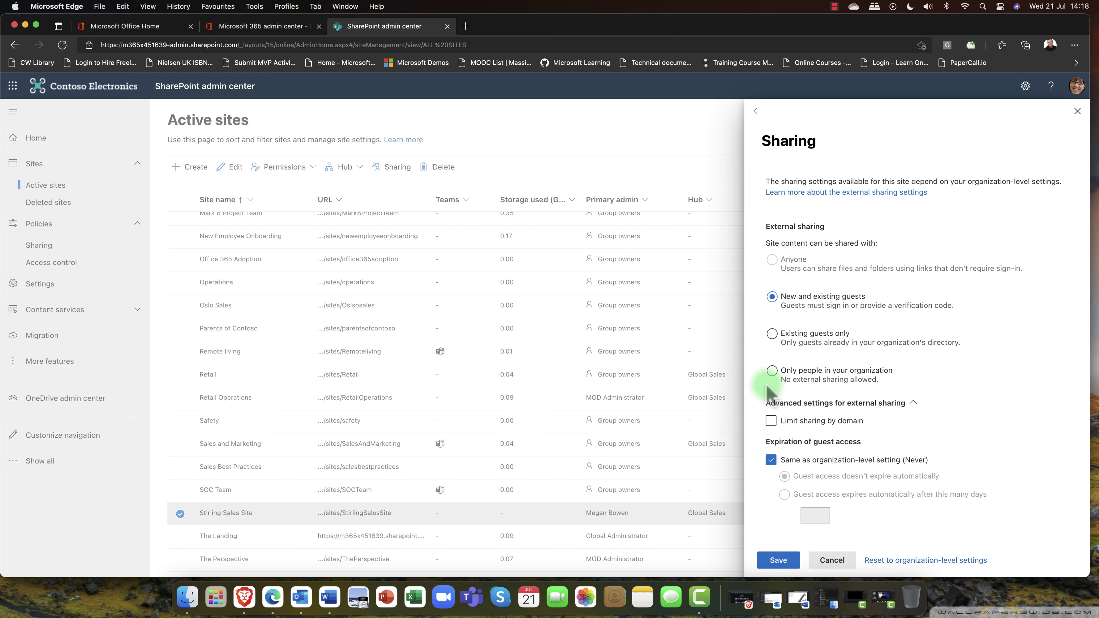
{"action": "left_click", "coordinate": [772, 371]}
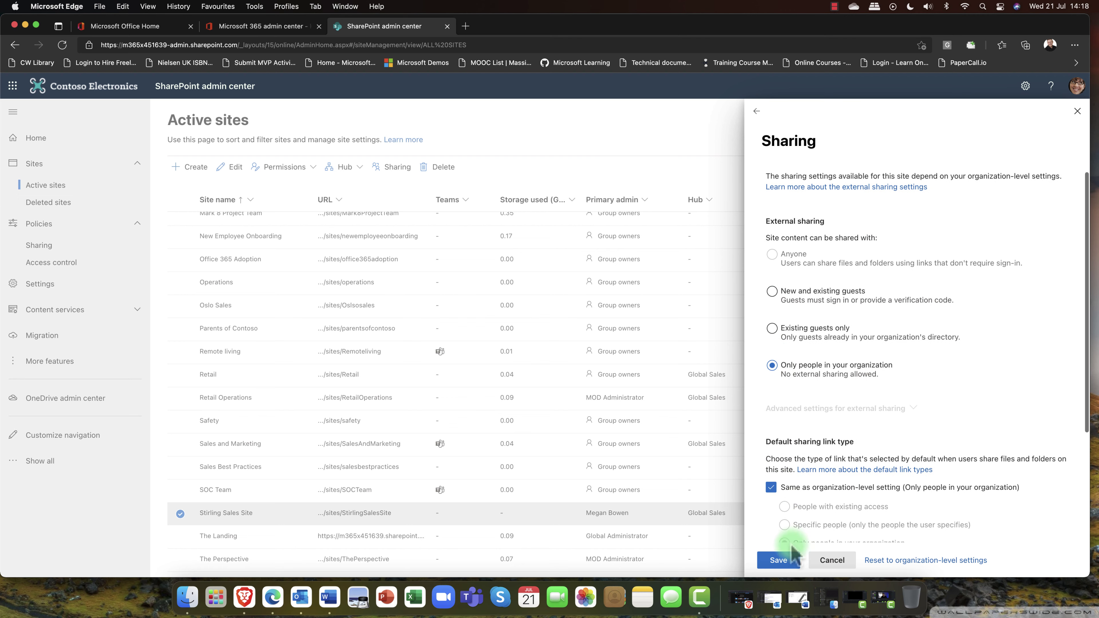
{"action": "left_click", "coordinate": [783, 559]}
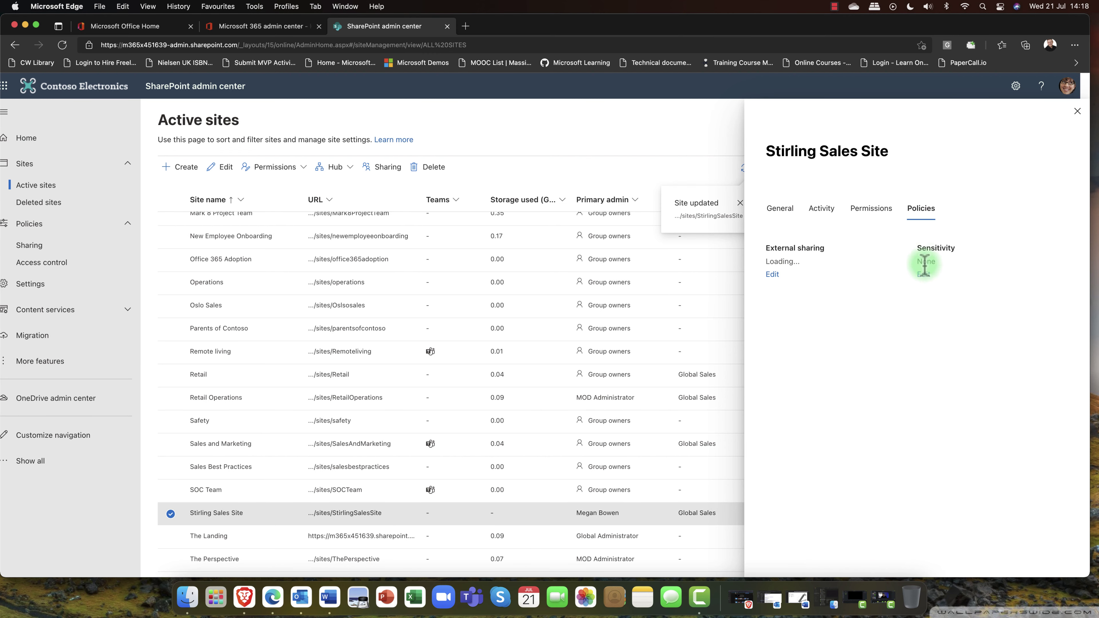
Step: Look at the Stirling Sales Site's sensitivity setting without changing it, then close its details and clear the selection
{"action": "left_click_drag", "start_coordinate": [921, 248], "coordinate": [955, 248]}
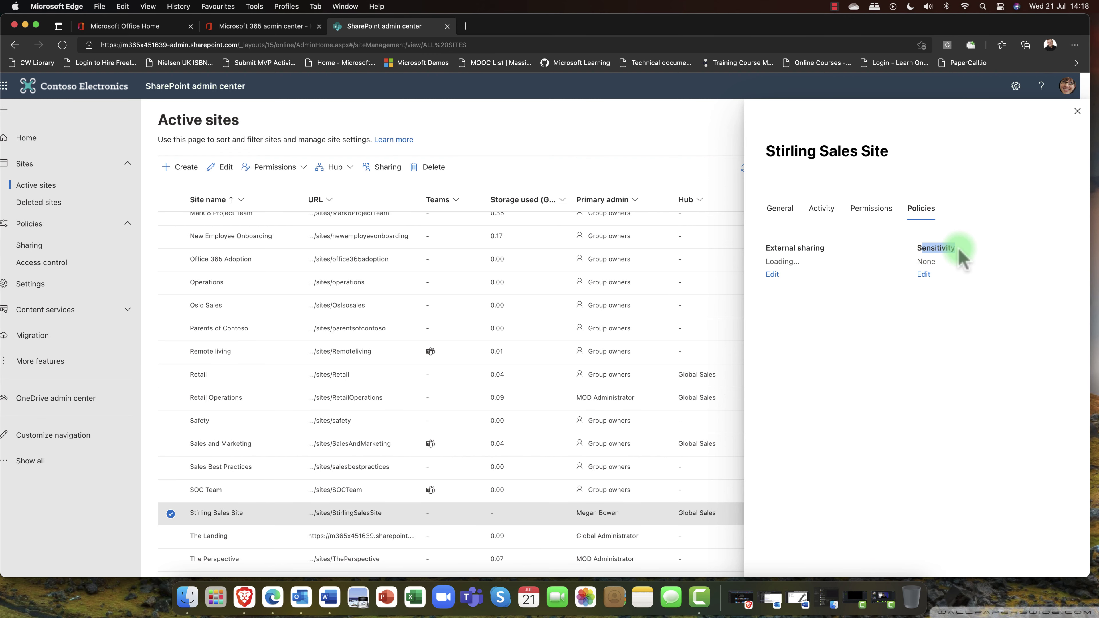
{"action": "left_click", "coordinate": [925, 276]}
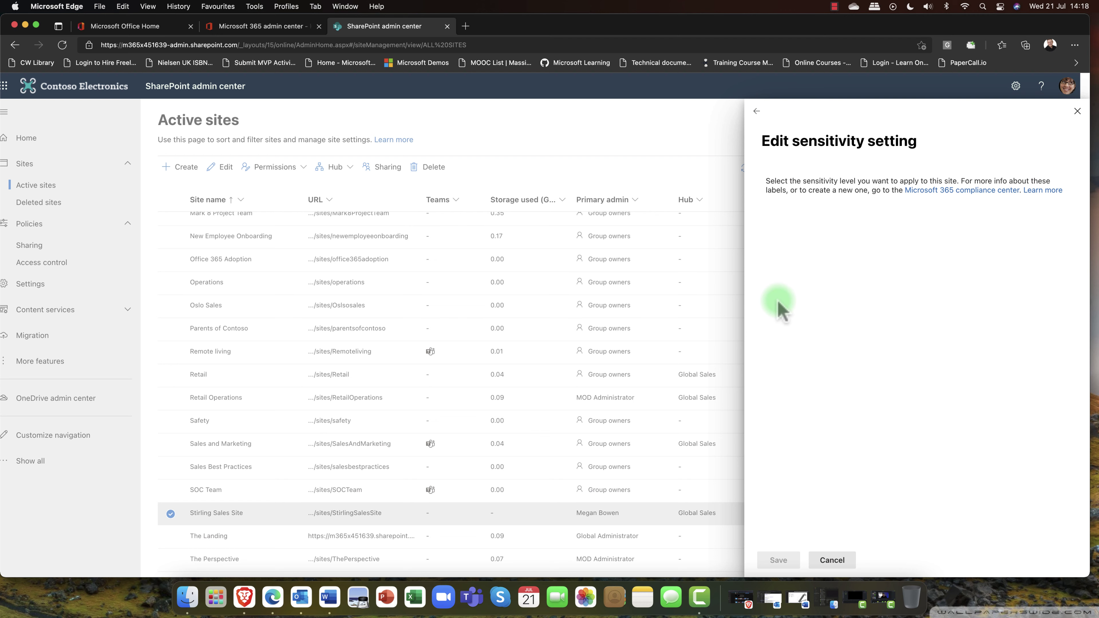
{"action": "left_click", "coordinate": [827, 560]}
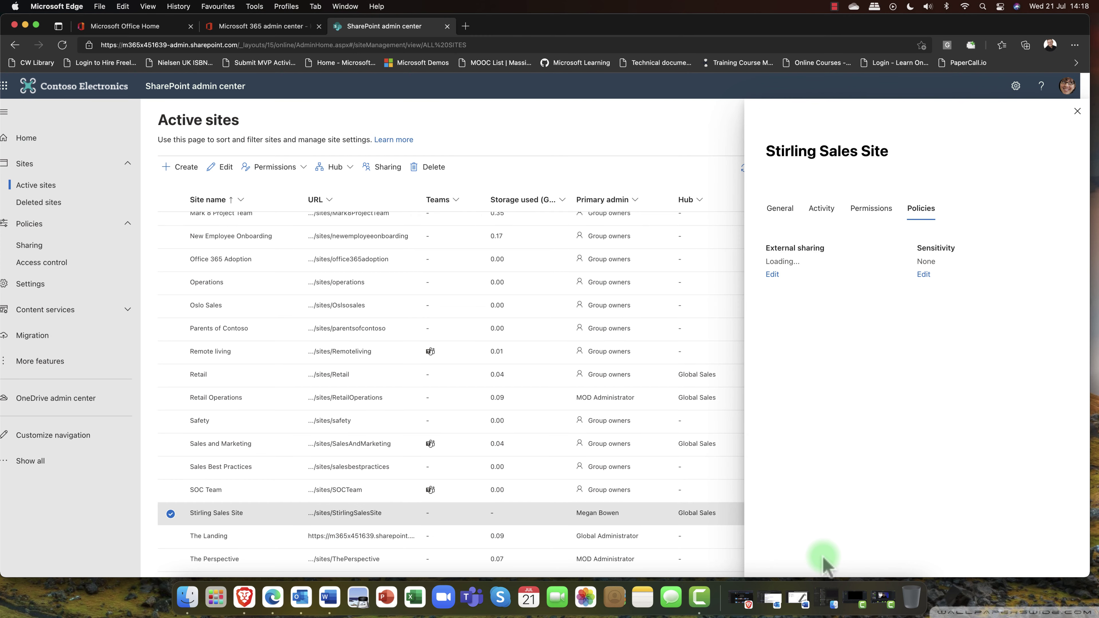
{"action": "left_click", "coordinate": [1077, 113]}
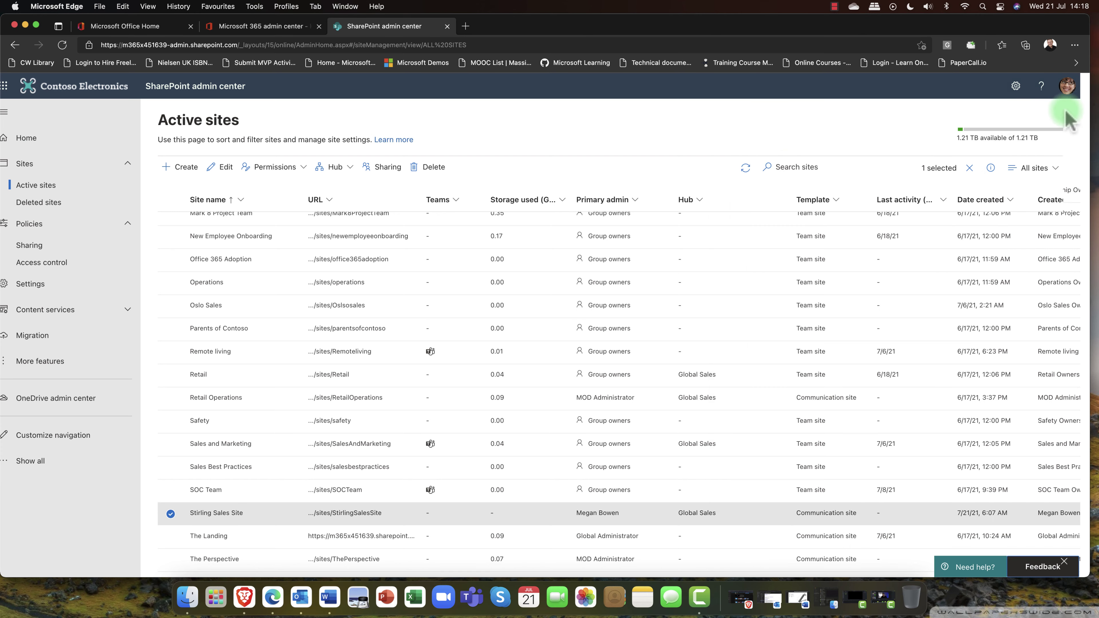
{"action": "left_click", "coordinate": [171, 514]}
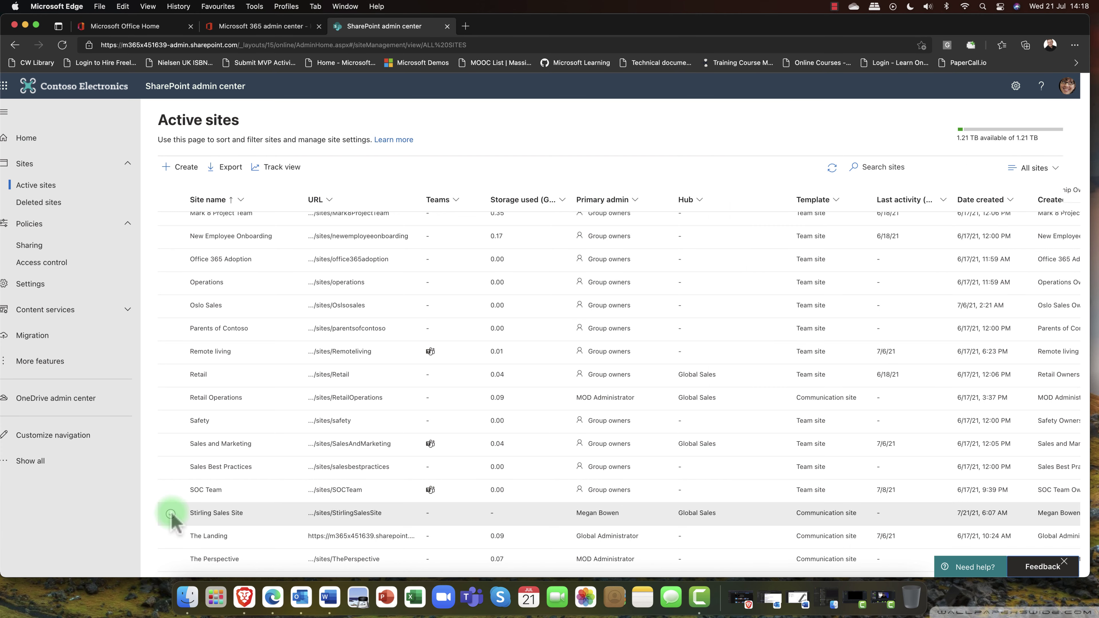
Step: In the access control policies, set apps that don't use modern authentication to Block access and save the setting
{"action": "left_click", "coordinate": [42, 263]}
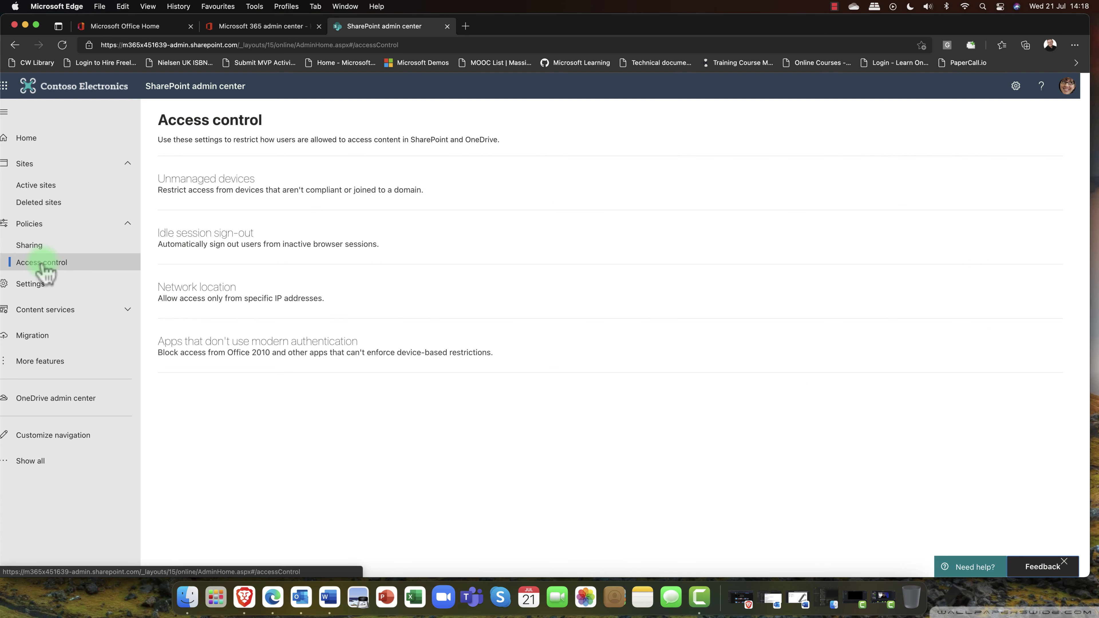
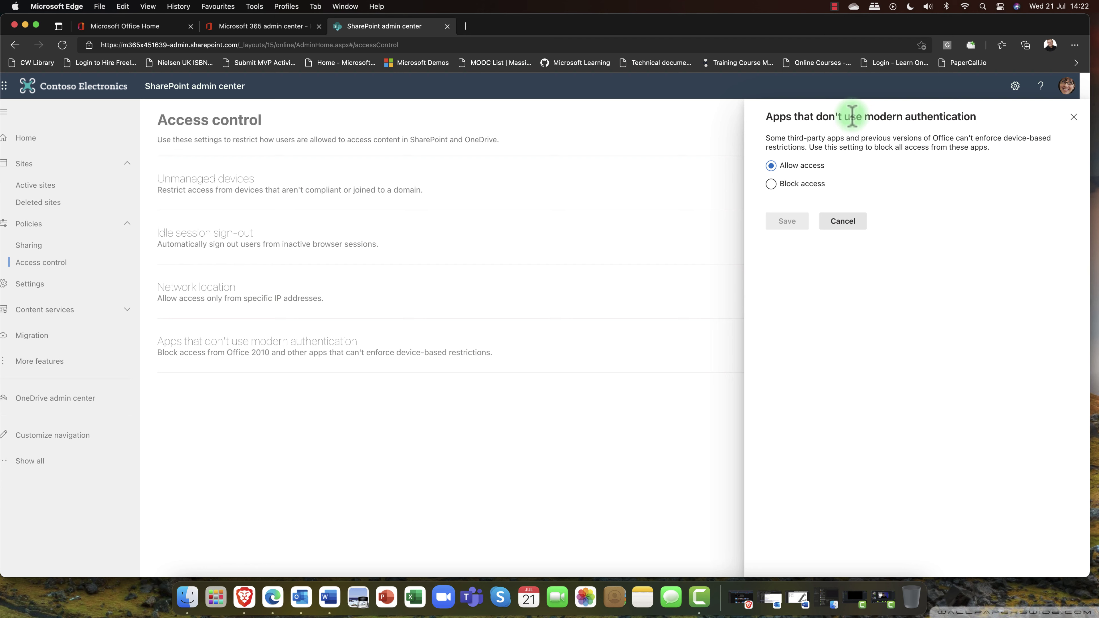
{"action": "left_click", "coordinate": [779, 184]}
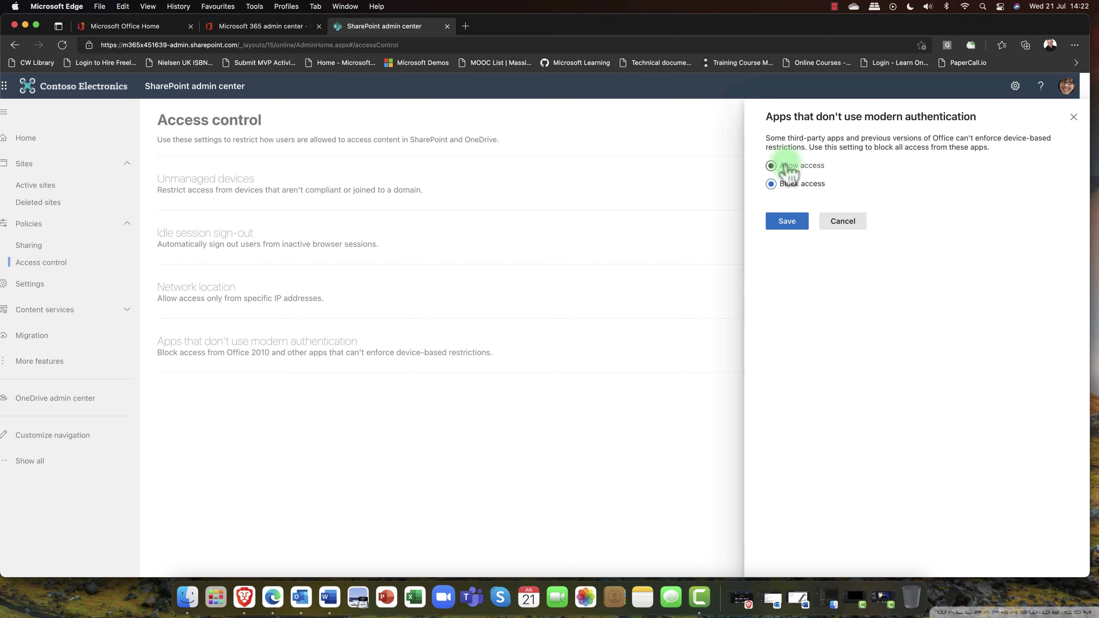
{"action": "left_click", "coordinate": [792, 222]}
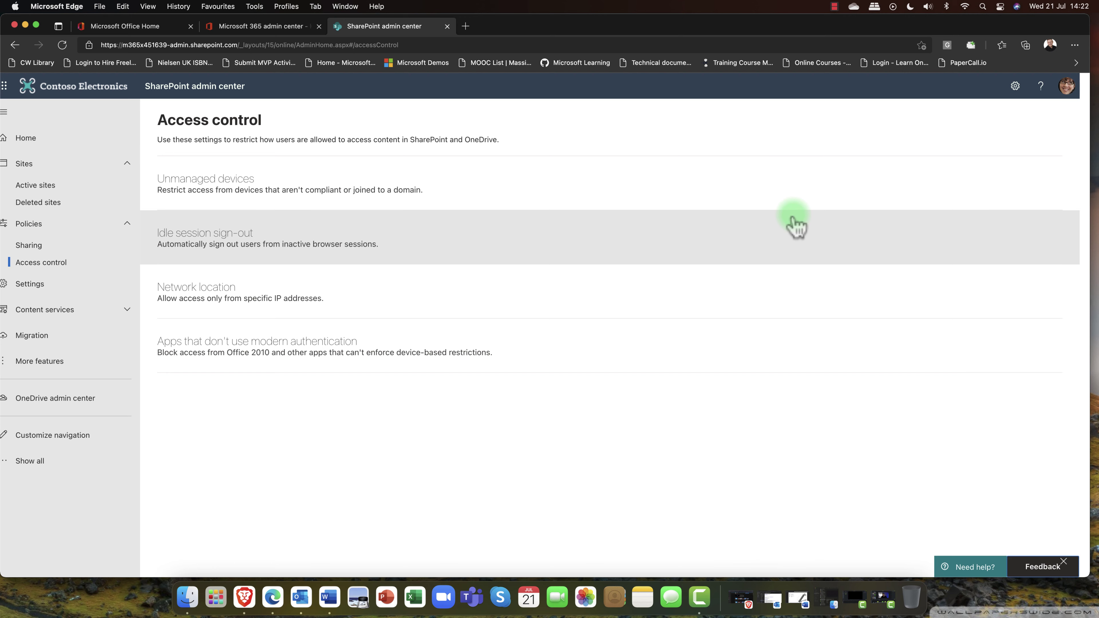
Step: Collapse the Sites and Policies groups and go to the organization-level Settings page
{"action": "left_click", "coordinate": [126, 167]}
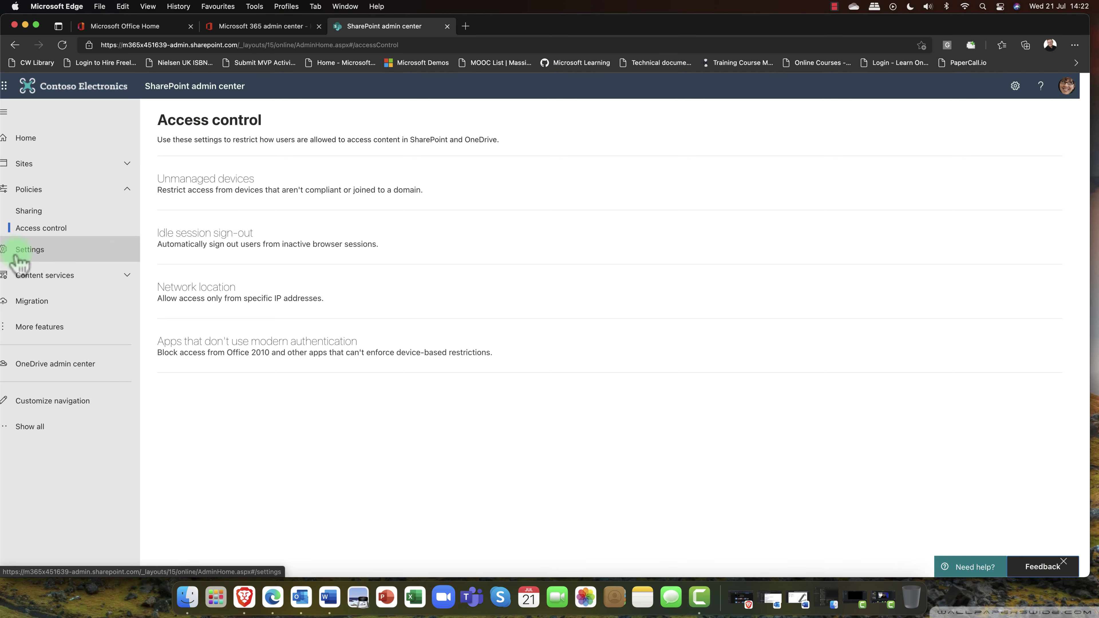
{"action": "left_click", "coordinate": [126, 189]}
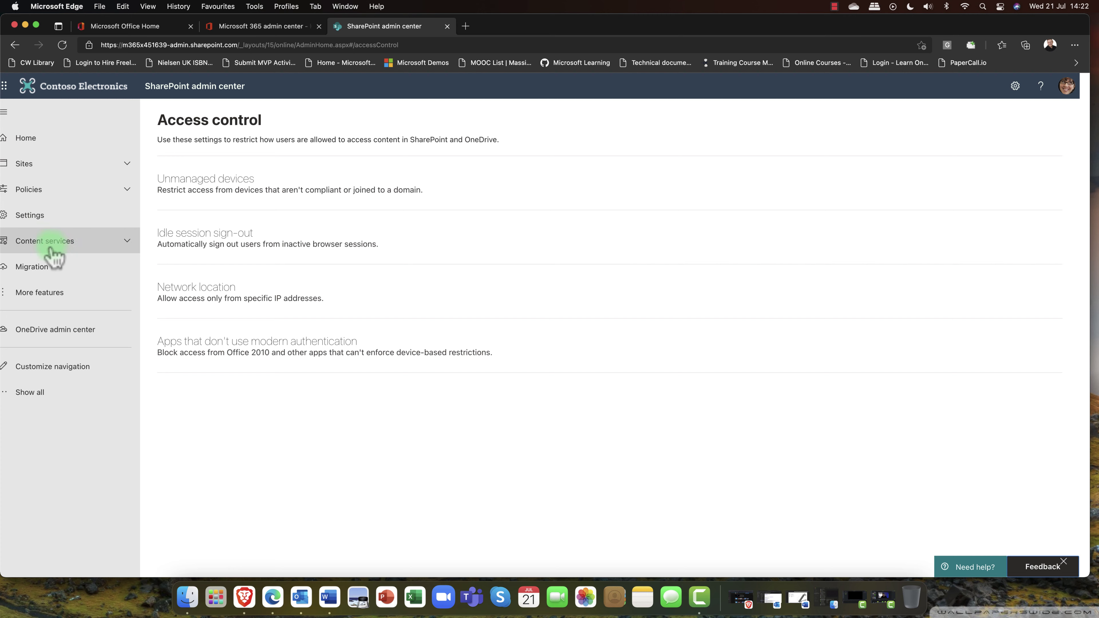
{"action": "left_click", "coordinate": [31, 218]}
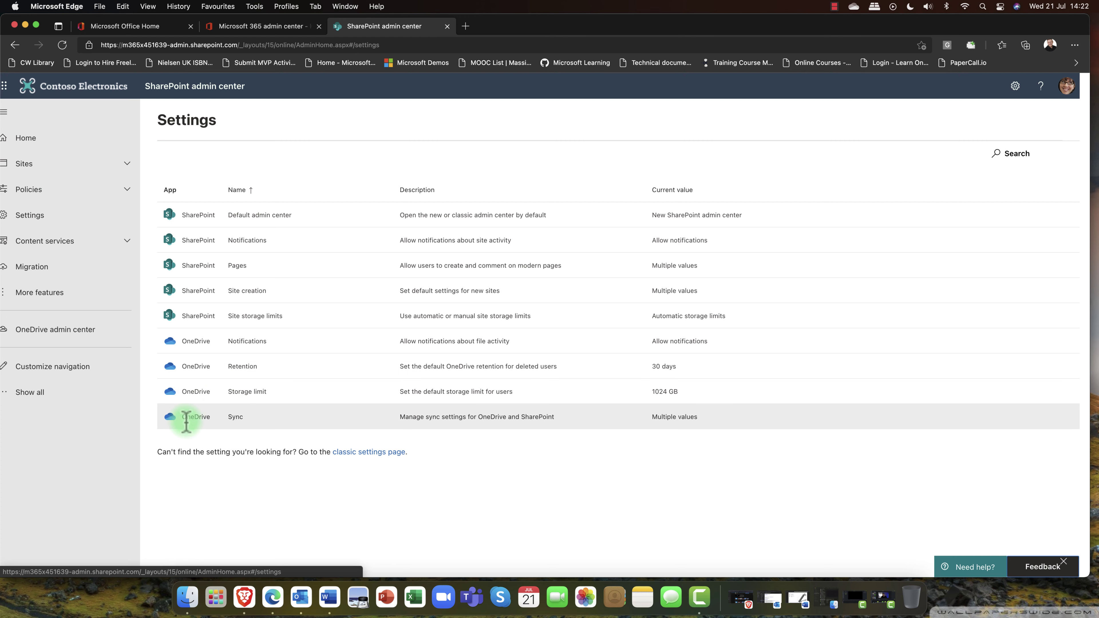
Step: Try the OneDrive Sync options for showing the Sync button and blocking upload of specific file types, then discard the changes
{"action": "left_click", "coordinate": [198, 418]}
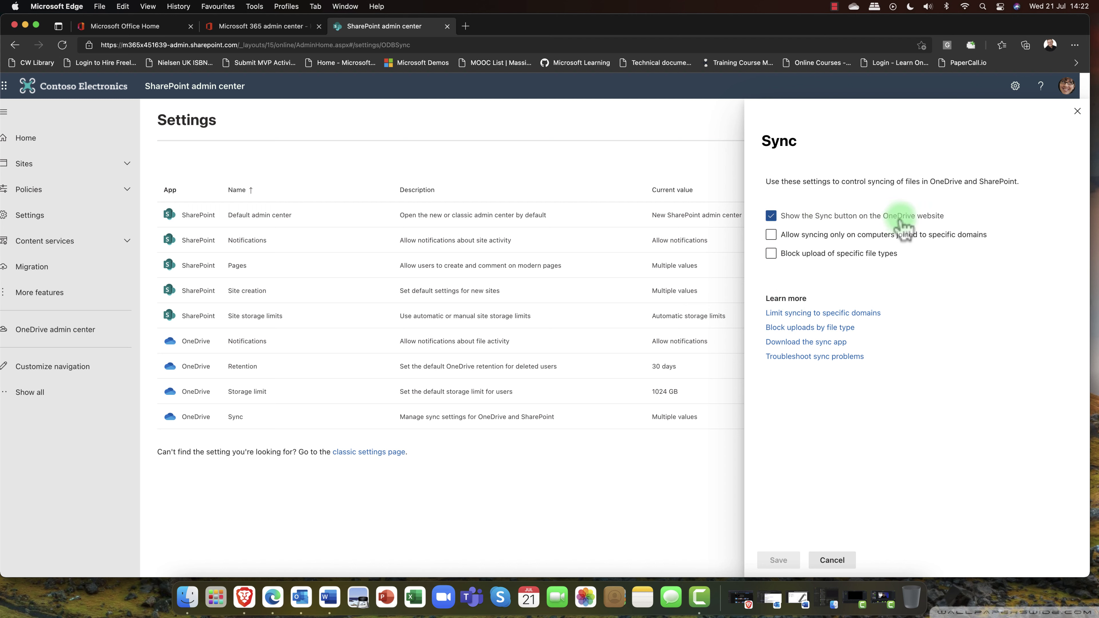
{"action": "left_click", "coordinate": [863, 219]}
{"action": "left_click", "coordinate": [862, 217]}
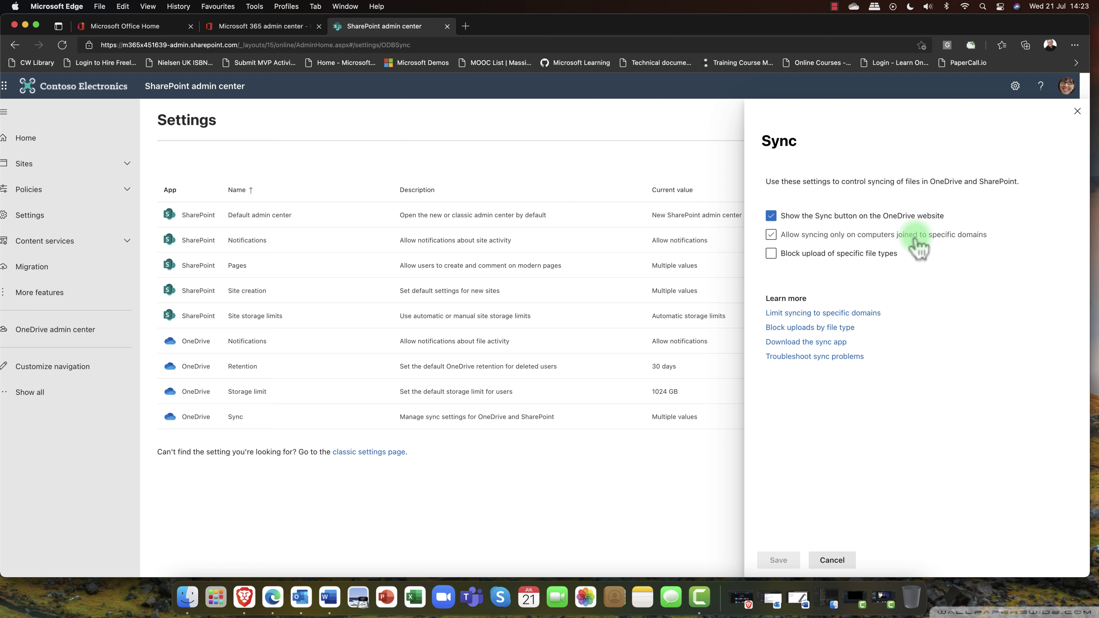
{"action": "left_click", "coordinate": [843, 259]}
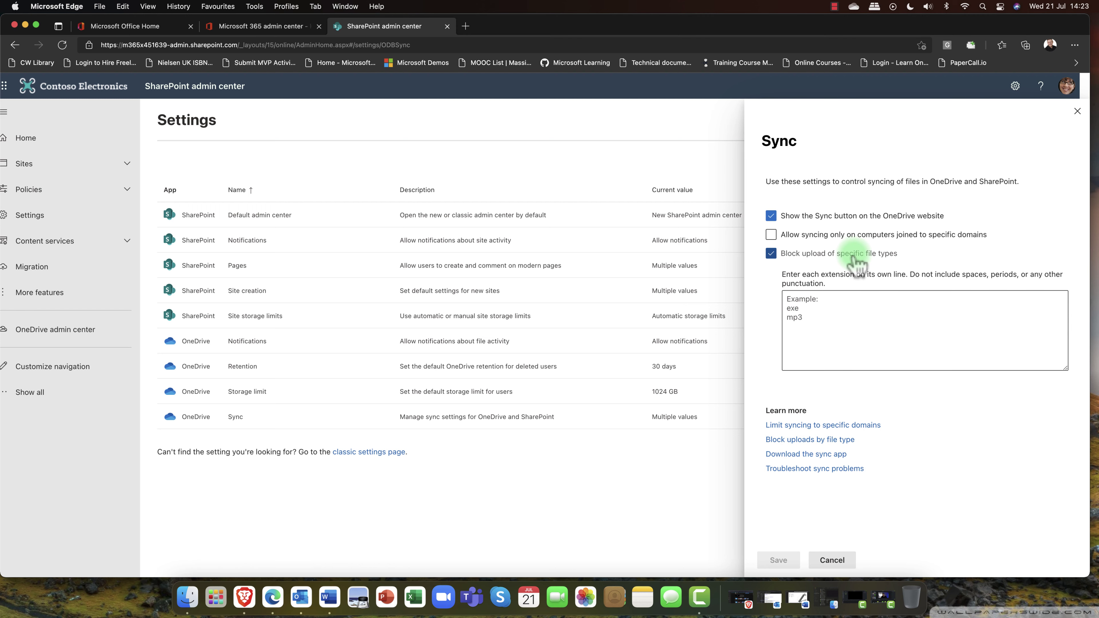
{"action": "left_click", "coordinate": [805, 311]}
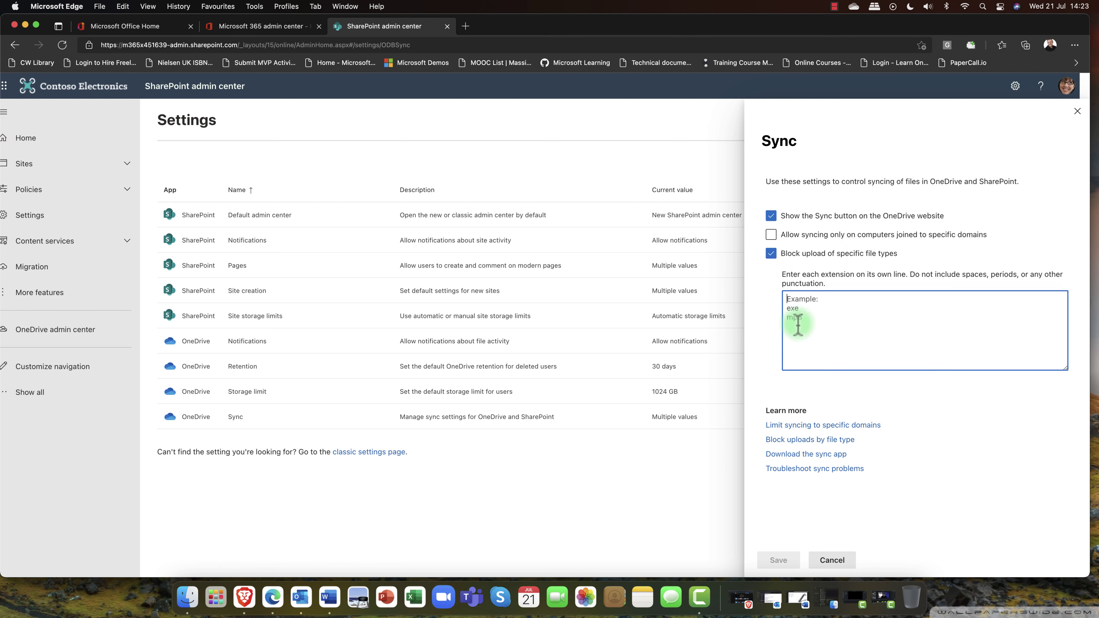
{"action": "left_click", "coordinate": [772, 256]}
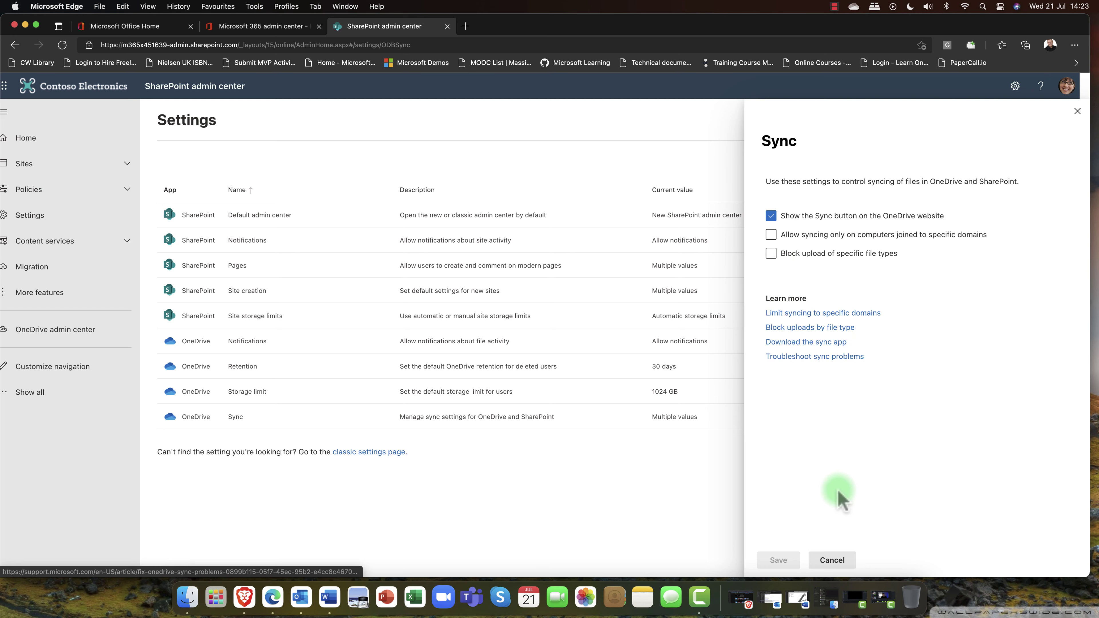
{"action": "left_click", "coordinate": [828, 562]}
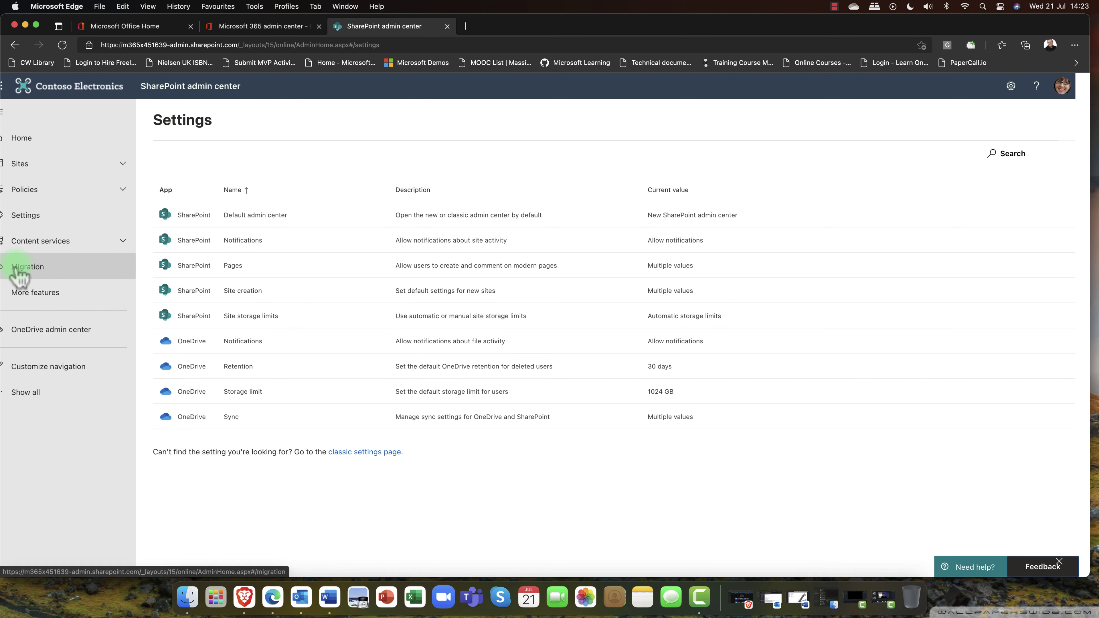
Step: Look over the Migration options and the classic tools under More features, then return to the admin center's home page
{"action": "left_click", "coordinate": [29, 268]}
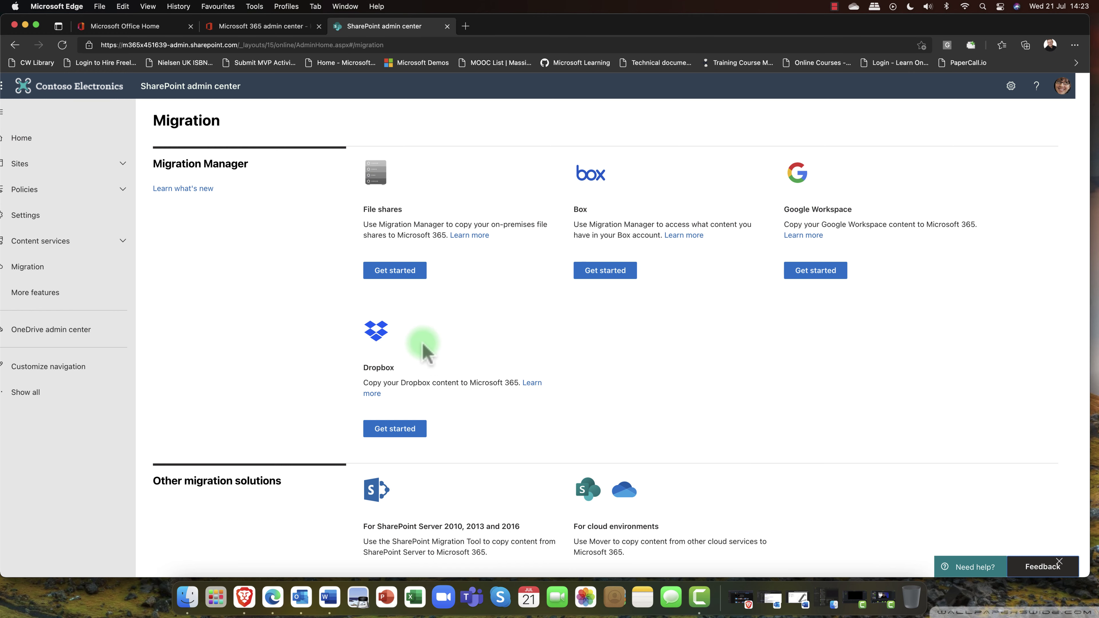
{"action": "scroll", "coordinate": [410, 351], "scroll_direction": "down", "scroll_amount": 2}
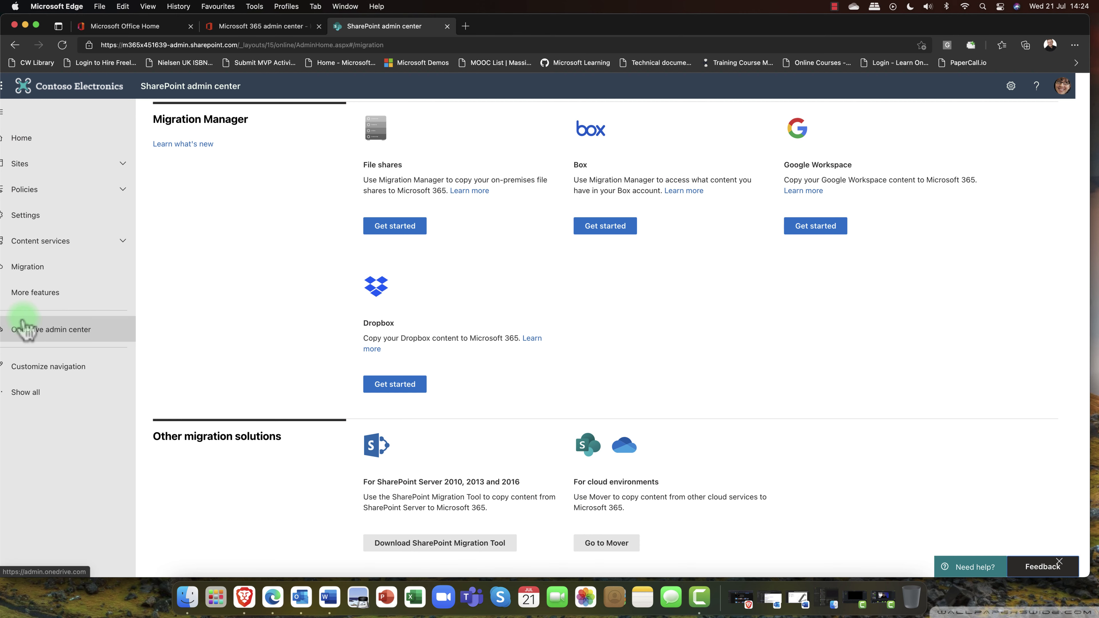
{"action": "left_click", "coordinate": [38, 303]}
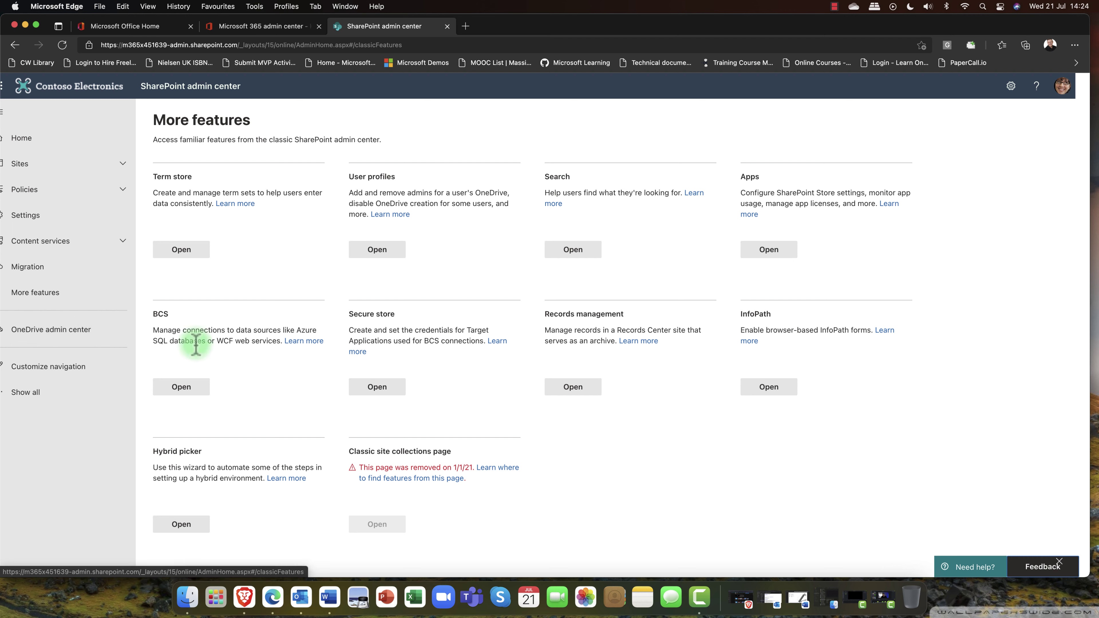
{"action": "left_click", "coordinate": [31, 142]}
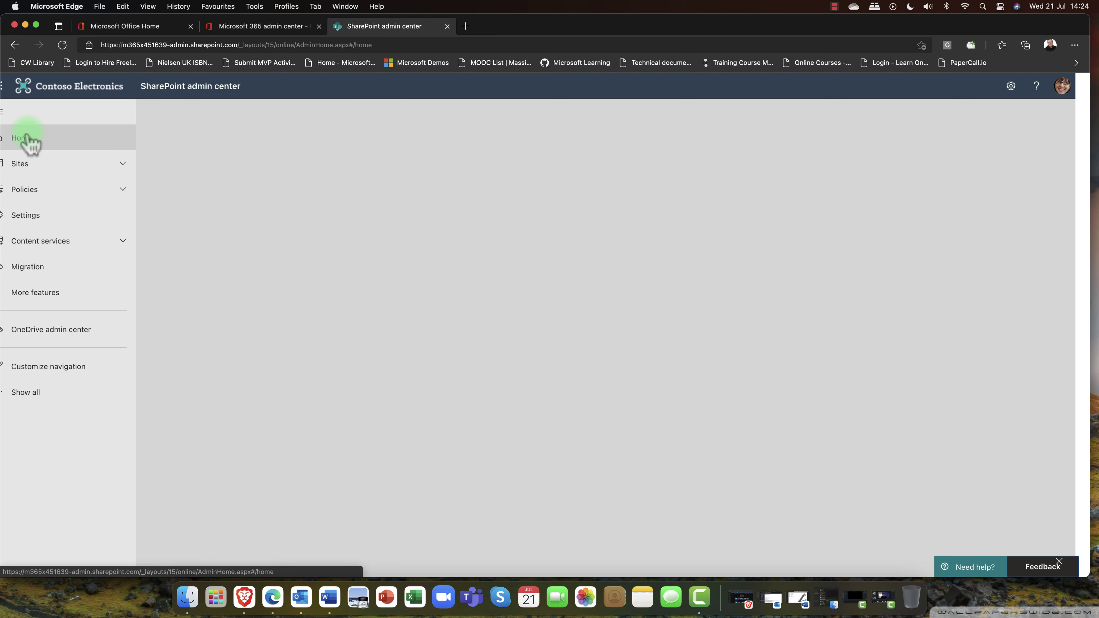